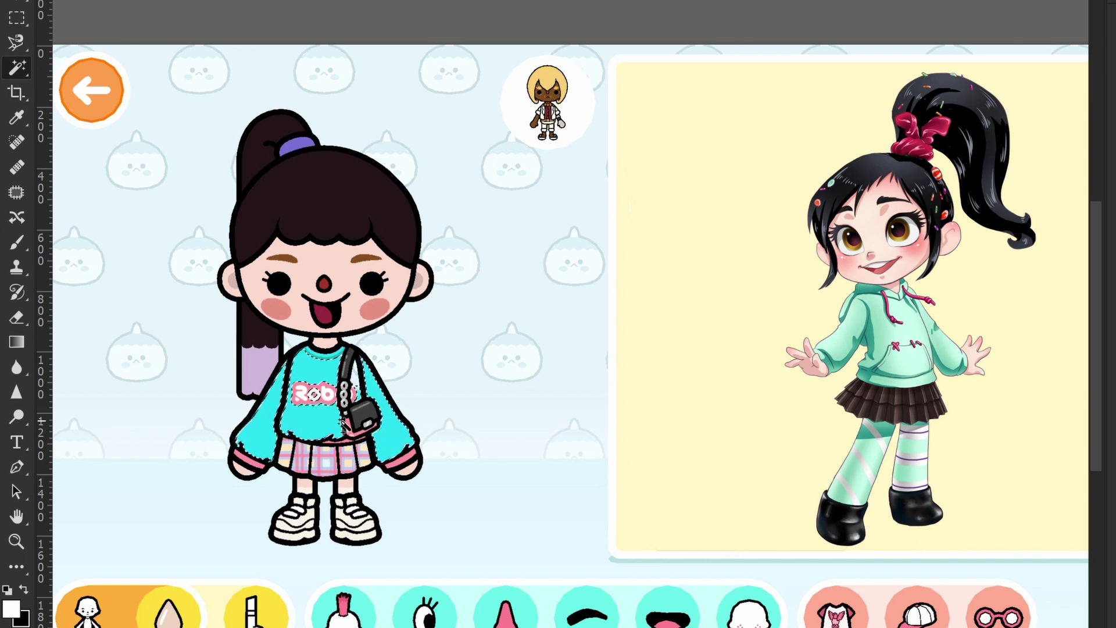
- Recolour the sweater body and sleeves with the light mint sampled from the reference hoodie, and clear the selection
{"action": "key", "text": "b"}
{"action": "left_click", "coordinate": [920, 429], "text": "alt"}
{"action": "mouse_move", "coordinate": [494, 404]}
{"action": "left_mouse_down"}
{"action": "mouse_move", "coordinate": [353, 432]}
{"action": "mouse_move", "coordinate": [385, 483]}
{"action": "left_mouse_up"}
{"action": "left_click_drag", "start_coordinate": [337, 386], "coordinate": [407, 401]}
{"action": "key", "text": "ctrl+d"}
- Paint mint over the chest lettering, the turquoise collar trim and the bag strap on the sweater front
{"action": "key", "text": "j"}
{"action": "key", "text": "b"}
{"action": "left_click_drag", "start_coordinate": [267, 379], "coordinate": [185, 378]}
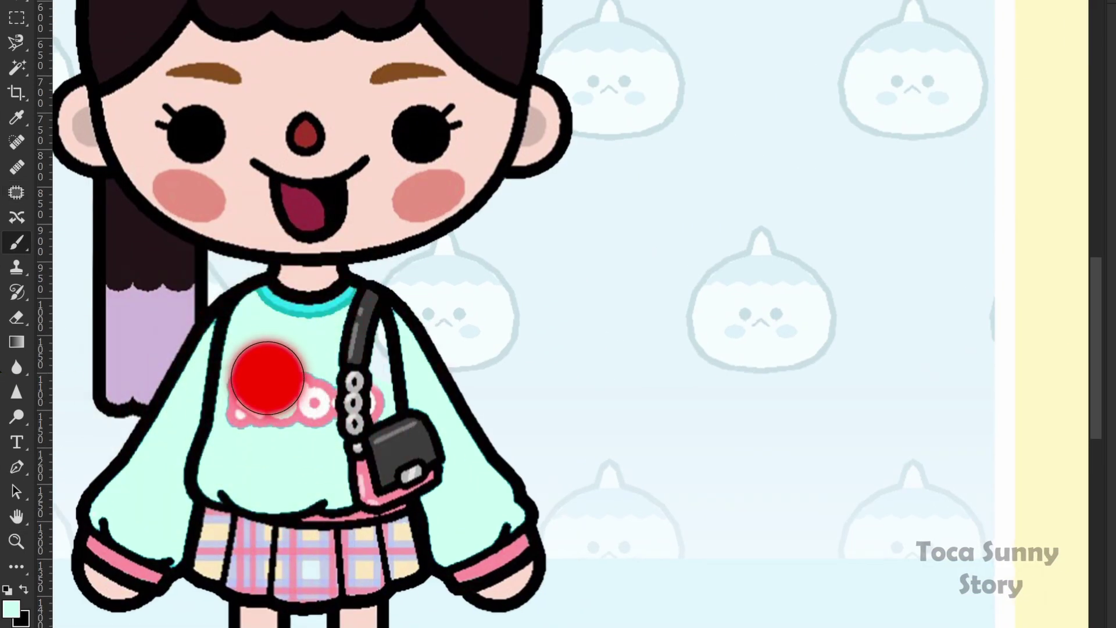
{"action": "mouse_move", "coordinate": [316, 440]}
{"action": "left_mouse_down"}
{"action": "mouse_move", "coordinate": [295, 420]}
{"action": "mouse_move", "coordinate": [377, 444]}
{"action": "mouse_move", "coordinate": [377, 375]}
{"action": "mouse_move", "coordinate": [324, 374]}
{"action": "left_mouse_up"}
{"action": "left_click_drag", "start_coordinate": [304, 291], "coordinate": [336, 321]}
{"action": "left_click_drag", "start_coordinate": [446, 369], "coordinate": [304, 279]}
{"action": "mouse_move", "coordinate": [358, 381]}
{"action": "left_mouse_down"}
{"action": "mouse_move", "coordinate": [369, 419]}
{"action": "mouse_move", "coordinate": [489, 367]}
{"action": "left_mouse_up"}
{"action": "left_click_drag", "start_coordinate": [453, 321], "coordinate": [475, 389]}
{"action": "left_click_drag", "start_coordinate": [274, 382], "coordinate": [461, 396]}
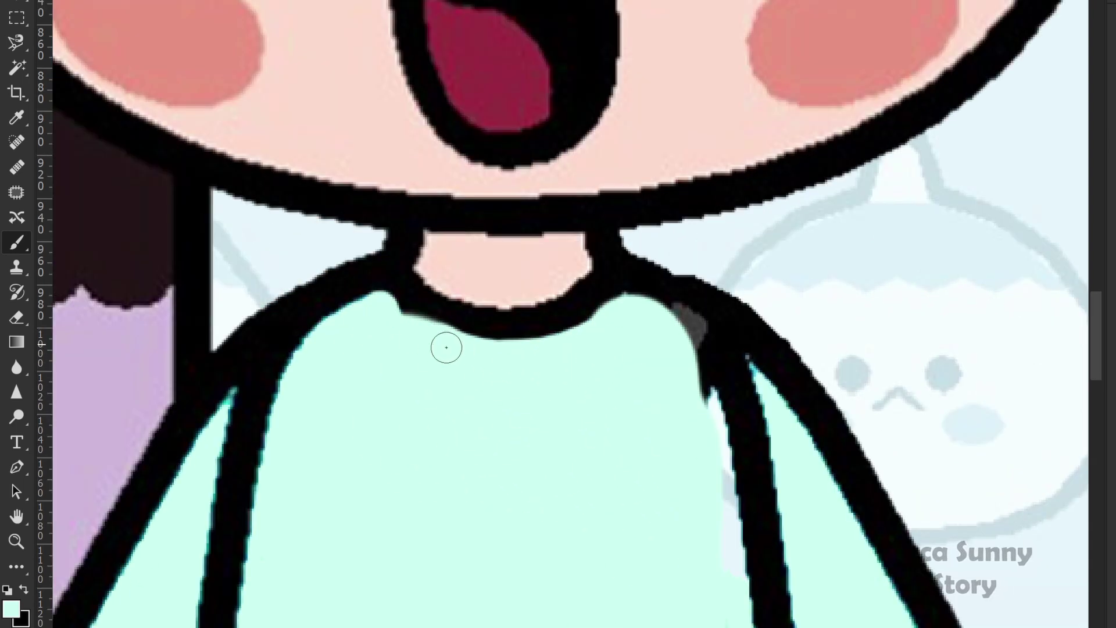
- Cover the remaining strap and bag with mint along the sweater's side and the adjoining sleeve
{"action": "mouse_move", "coordinate": [675, 345]}
{"action": "left_mouse_down"}
{"action": "mouse_move", "coordinate": [713, 420]}
{"action": "mouse_move", "coordinate": [725, 549]}
{"action": "left_mouse_up"}
{"action": "left_click_drag", "start_coordinate": [698, 416], "coordinate": [542, 179]}
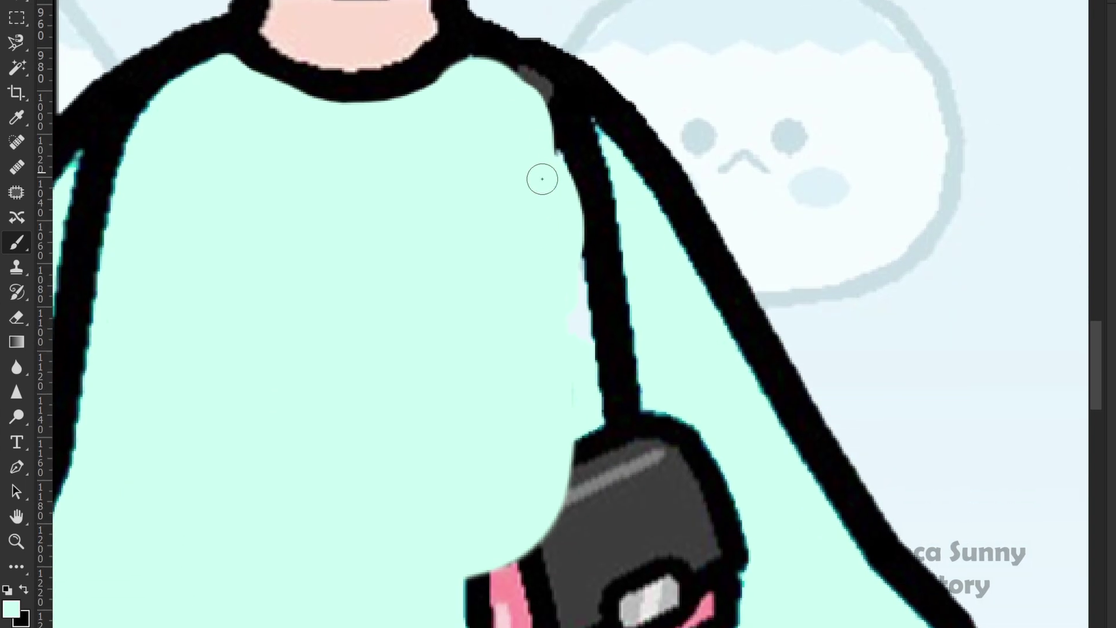
{"action": "scroll", "coordinate": [586, 365], "scroll_direction": "down", "scroll_amount": 4}
{"action": "mouse_move", "coordinate": [500, 407]}
{"action": "left_mouse_down"}
{"action": "mouse_move", "coordinate": [632, 360]}
{"action": "mouse_move", "coordinate": [634, 332]}
{"action": "left_mouse_up"}
{"action": "mouse_move", "coordinate": [624, 199]}
{"action": "left_mouse_down"}
{"action": "mouse_move", "coordinate": [630, 336]}
{"action": "mouse_move", "coordinate": [610, 199]}
{"action": "mouse_move", "coordinate": [559, 319]}
{"action": "mouse_move", "coordinate": [515, 326]}
{"action": "left_mouse_up"}
{"action": "mouse_move", "coordinate": [698, 145]}
{"action": "left_mouse_down"}
{"action": "mouse_move", "coordinate": [688, 188]}
{"action": "mouse_move", "coordinate": [721, 408]}
{"action": "mouse_move", "coordinate": [742, 348]}
{"action": "mouse_move", "coordinate": [721, 253]}
{"action": "mouse_move", "coordinate": [739, 225]}
{"action": "left_mouse_up"}
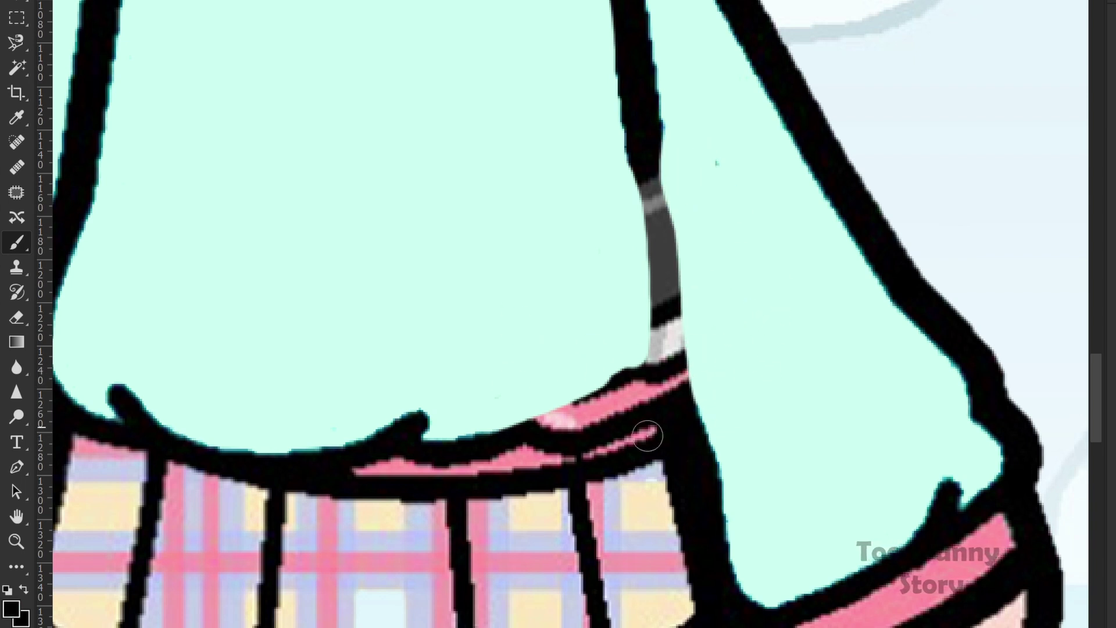
- Repaint the black outline along the sweater's side and hem where the bag was
{"action": "left_click_drag", "start_coordinate": [480, 442], "coordinate": [593, 413]}
{"action": "left_click_drag", "start_coordinate": [654, 182], "coordinate": [667, 376]}
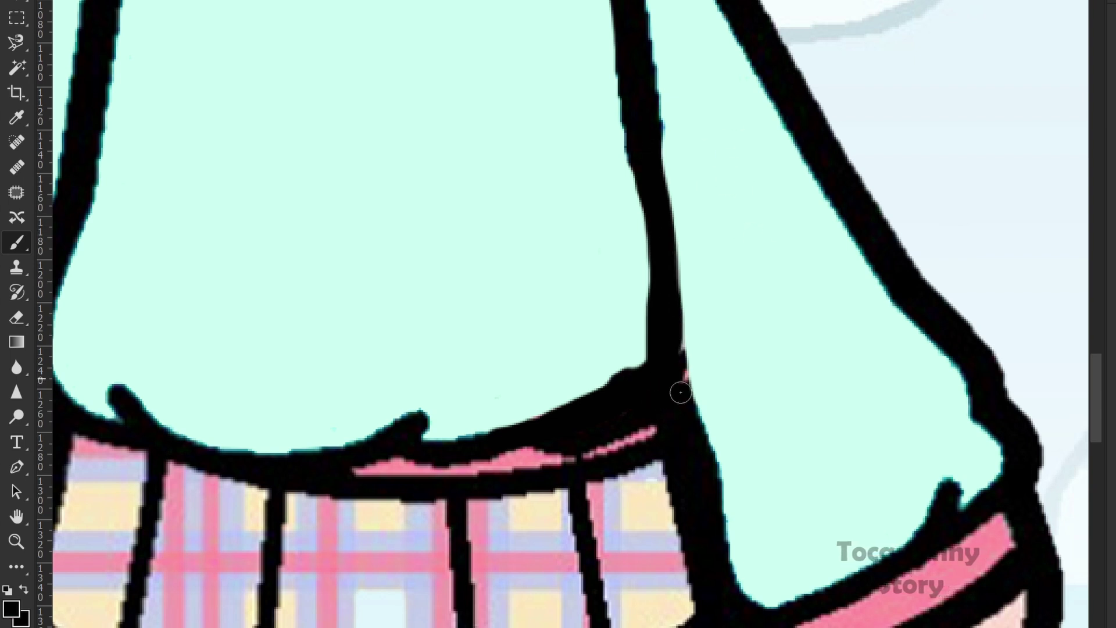
{"action": "key", "text": "z"}
{"action": "left_click_drag", "start_coordinate": [668, 404], "coordinate": [572, 401]}
{"action": "left_click_drag", "start_coordinate": [738, 396], "coordinate": [507, 379]}
- Sample dark teal from the reference hoodie's shadows and make a Magic Wand selection that keeps paint off the black outlines
{"action": "key", "text": "b"}
{"action": "left_click", "coordinate": [998, 278], "text": "alt"}
{"action": "scroll", "coordinate": [332, 369], "scroll_direction": "up", "scroll_amount": 5}
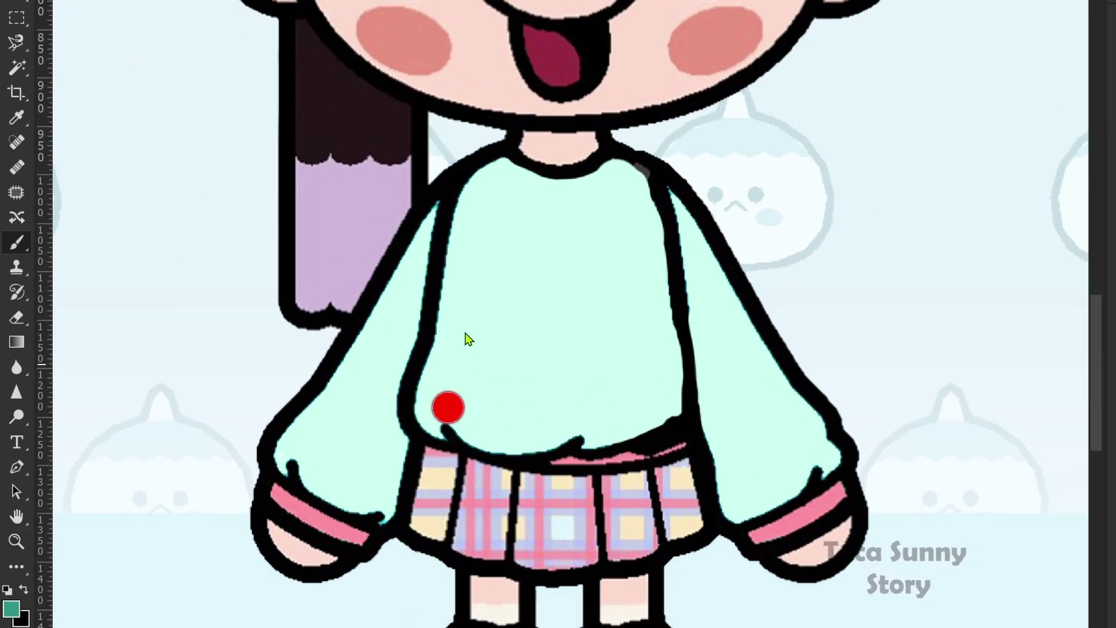
{"action": "key", "text": "w"}
{"action": "left_click", "coordinate": [422, 414]}
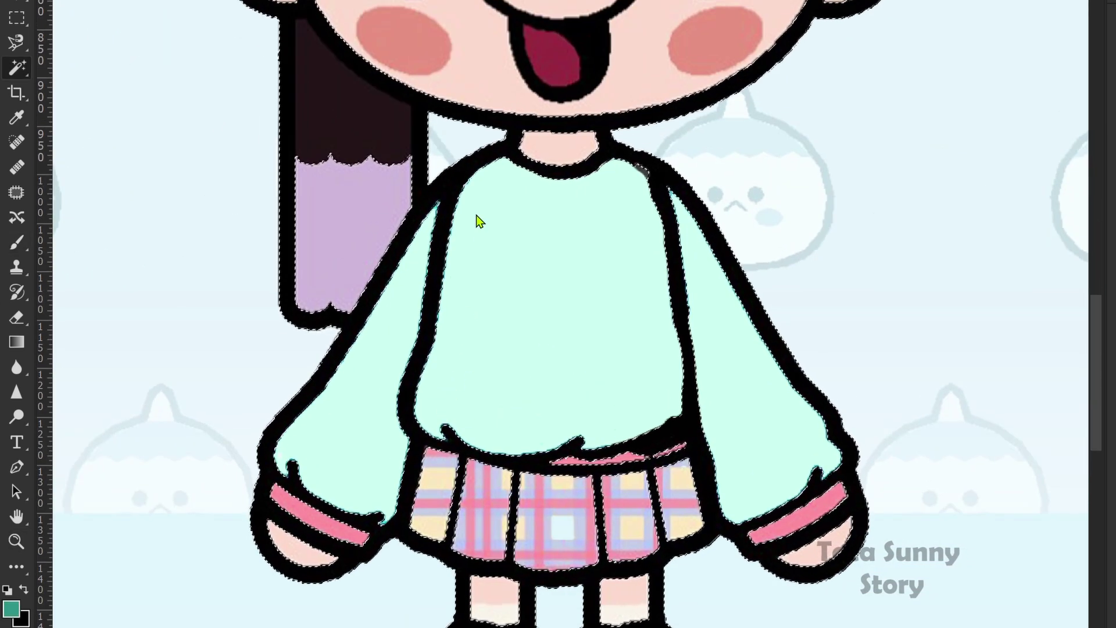
- Try to shade the sweater's lower edge above the skirt with dark teal
{"action": "key", "text": "b"}
{"action": "mouse_move", "coordinate": [419, 411]}
{"action": "left_mouse_down"}
{"action": "mouse_move", "coordinate": [444, 447]}
{"action": "mouse_move", "coordinate": [437, 420]}
{"action": "mouse_move", "coordinate": [448, 447]}
{"action": "mouse_move", "coordinate": [442, 442]}
{"action": "mouse_move", "coordinate": [542, 448]}
{"action": "mouse_move", "coordinate": [480, 424]}
{"action": "mouse_move", "coordinate": [500, 432]}
{"action": "mouse_move", "coordinate": [474, 442]}
{"action": "left_mouse_up"}
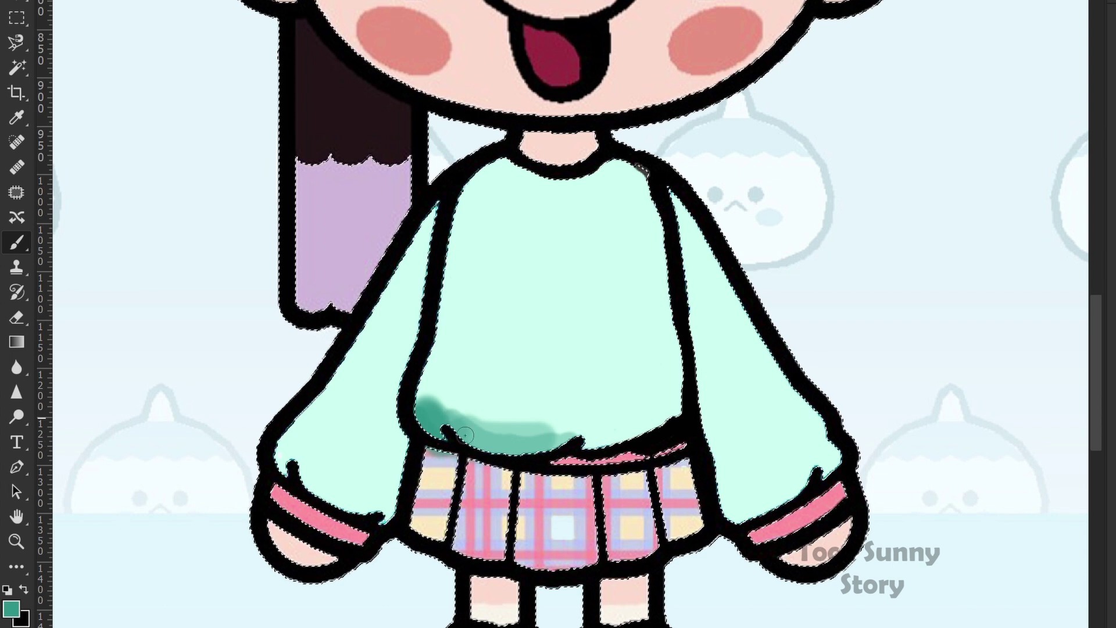
{"action": "mouse_move", "coordinate": [497, 174]}
{"action": "left_mouse_down"}
{"action": "mouse_move", "coordinate": [473, 239]}
{"action": "mouse_move", "coordinate": [511, 180]}
{"action": "mouse_move", "coordinate": [447, 401]}
{"action": "mouse_move", "coordinate": [503, 174]}
{"action": "left_mouse_up"}
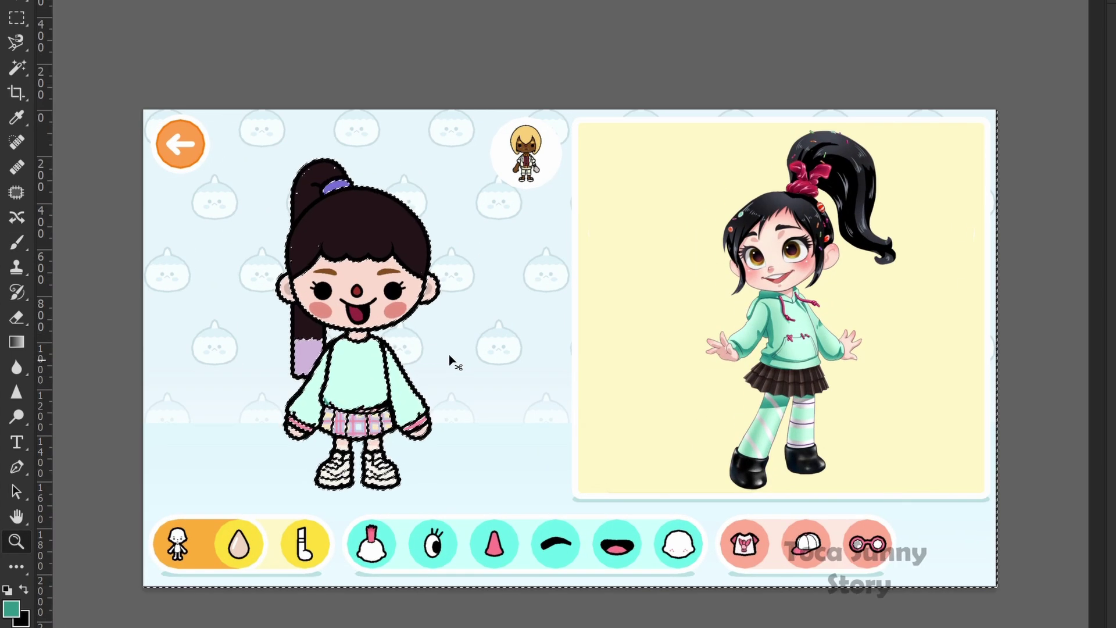
- Brush dark teal shading along the inner edges of both sleeves, beside the sweater body
{"action": "left_click", "coordinate": [326, 397]}
{"action": "key", "text": "b"}
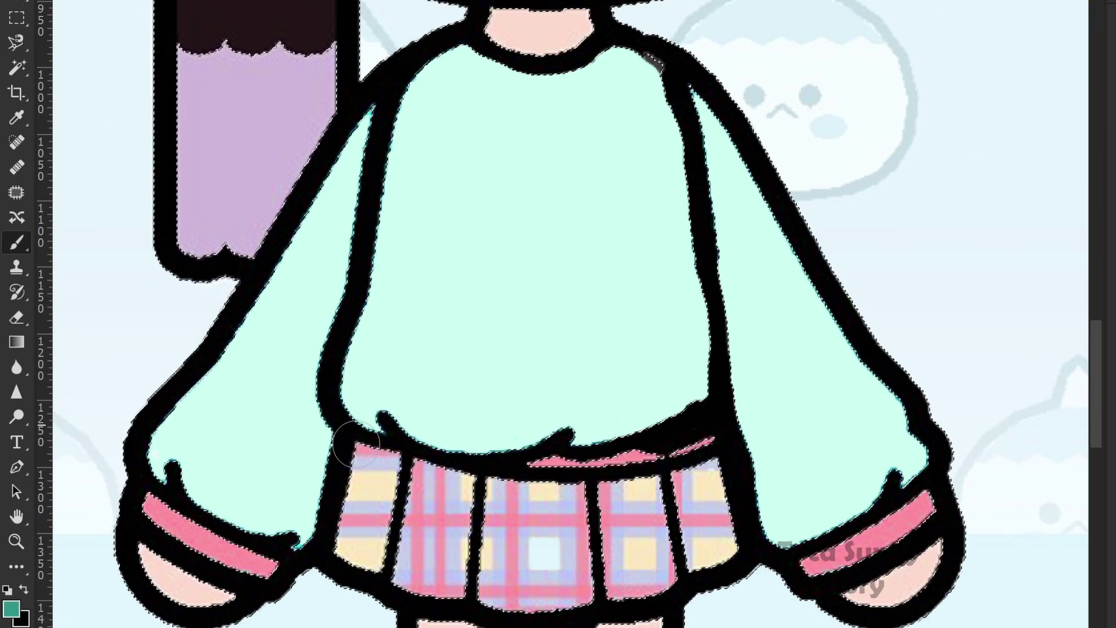
{"action": "mouse_move", "coordinate": [302, 384]}
{"action": "left_mouse_down"}
{"action": "mouse_move", "coordinate": [360, 145]}
{"action": "mouse_move", "coordinate": [348, 250]}
{"action": "left_mouse_up"}
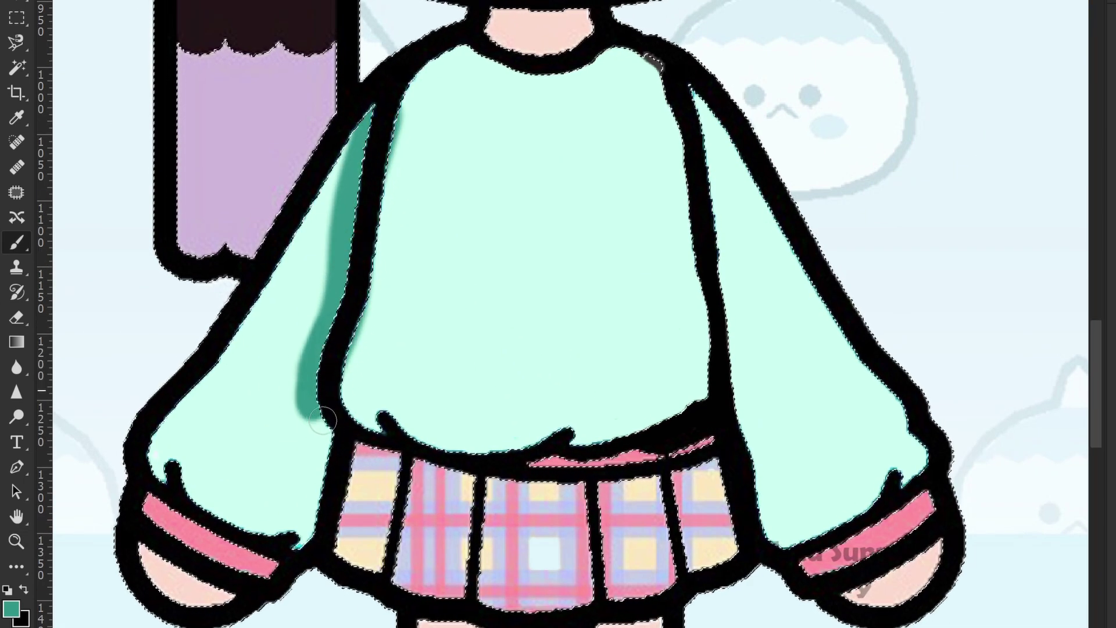
{"action": "left_click_drag", "start_coordinate": [693, 90], "coordinate": [733, 353]}
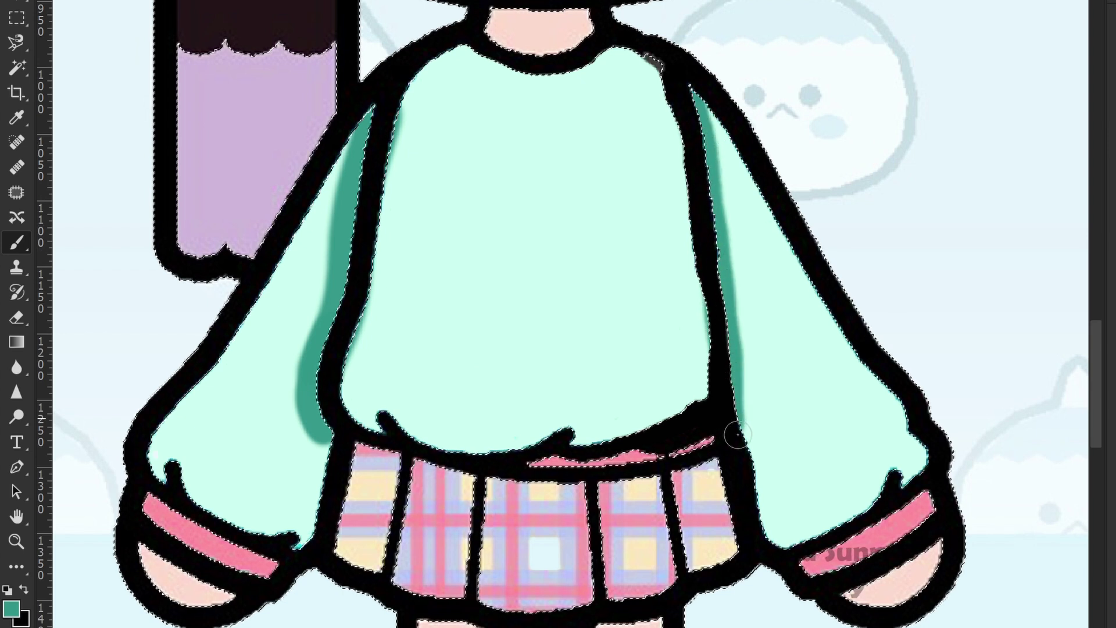
- Paint sampled mint over the teal that spilled onto the sweater body, and clear the selection
{"action": "left_click", "coordinate": [418, 341], "text": "alt"}
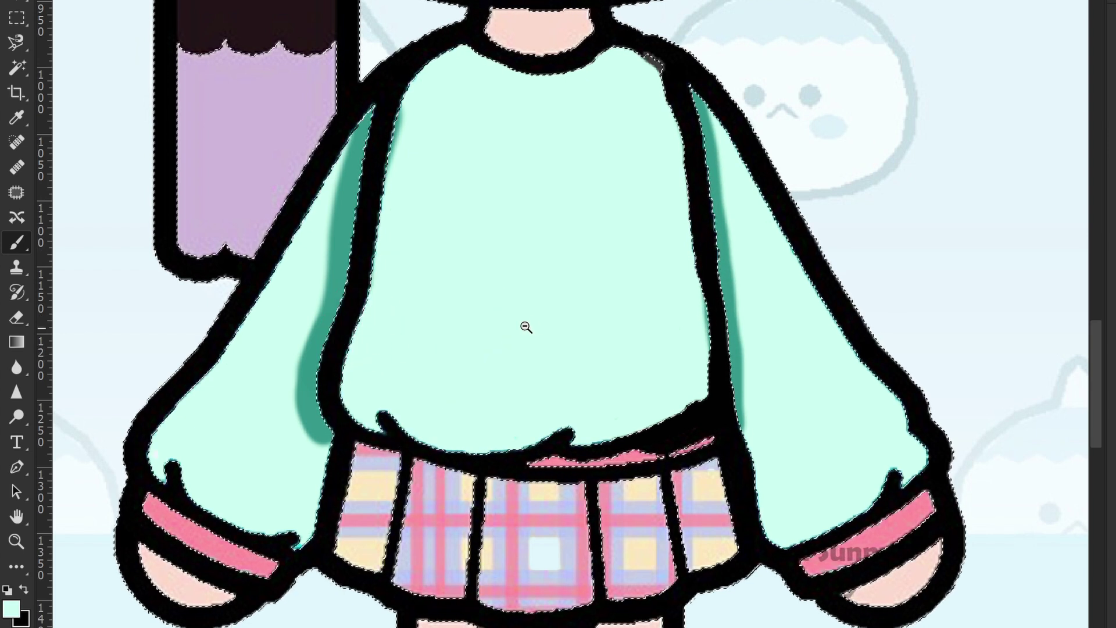
{"action": "scroll", "coordinate": [526, 327], "scroll_direction": "down", "scroll_amount": 1}
{"action": "left_click_drag", "start_coordinate": [457, 130], "coordinate": [458, 246]}
{"action": "scroll", "coordinate": [606, 278], "scroll_direction": "down", "scroll_amount": 5}
{"action": "key", "text": "j"}
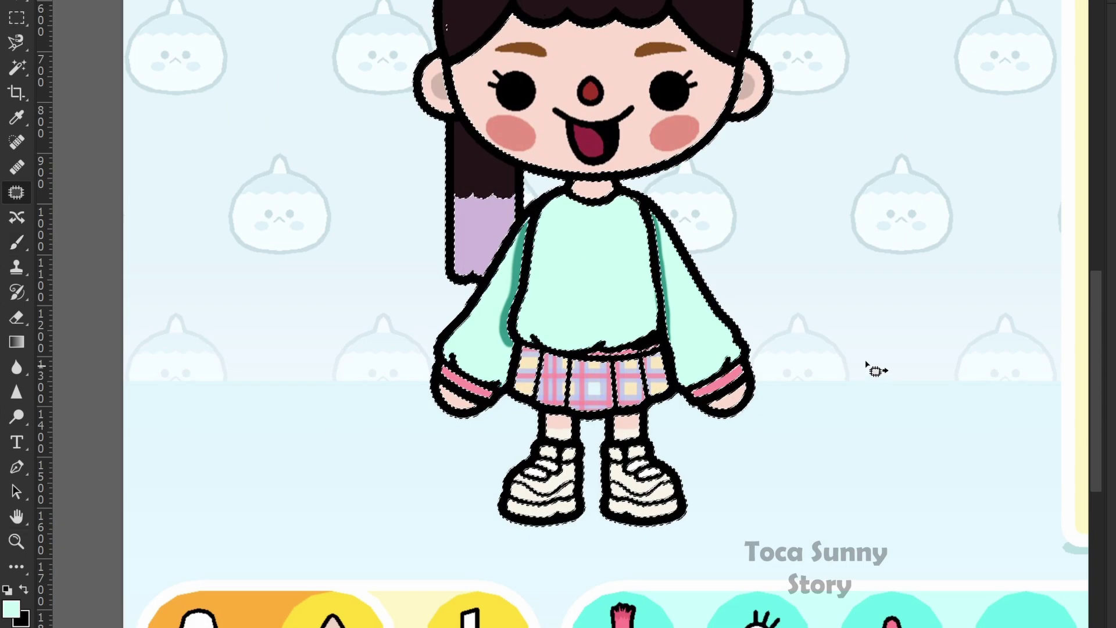
{"action": "scroll", "coordinate": [551, 561], "scroll_direction": "down", "scroll_amount": 6}
{"action": "key", "text": "ctrl+d"}
- Select the reference hoodie's first pink drawstring, including its knot and upper end, with the Magic Wand
{"action": "scroll", "coordinate": [511, 416], "scroll_direction": "up", "scroll_amount": 3}
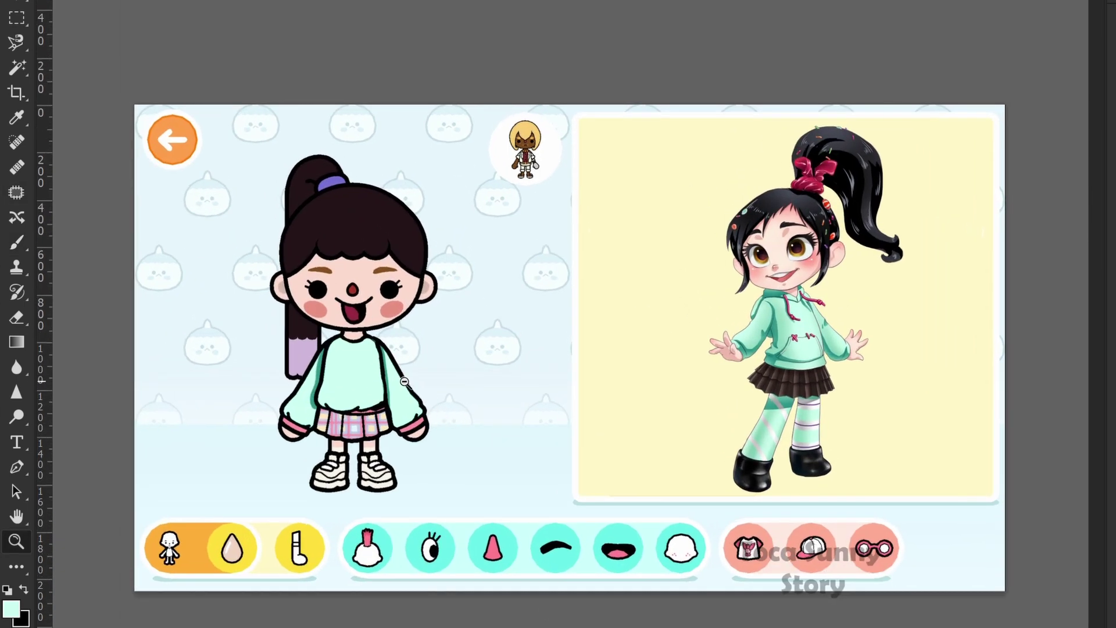
{"action": "scroll", "coordinate": [404, 382], "scroll_direction": "up", "scroll_amount": 1}
{"action": "scroll", "coordinate": [962, 286], "scroll_direction": "up", "scroll_amount": 5}
{"action": "key", "text": "w"}
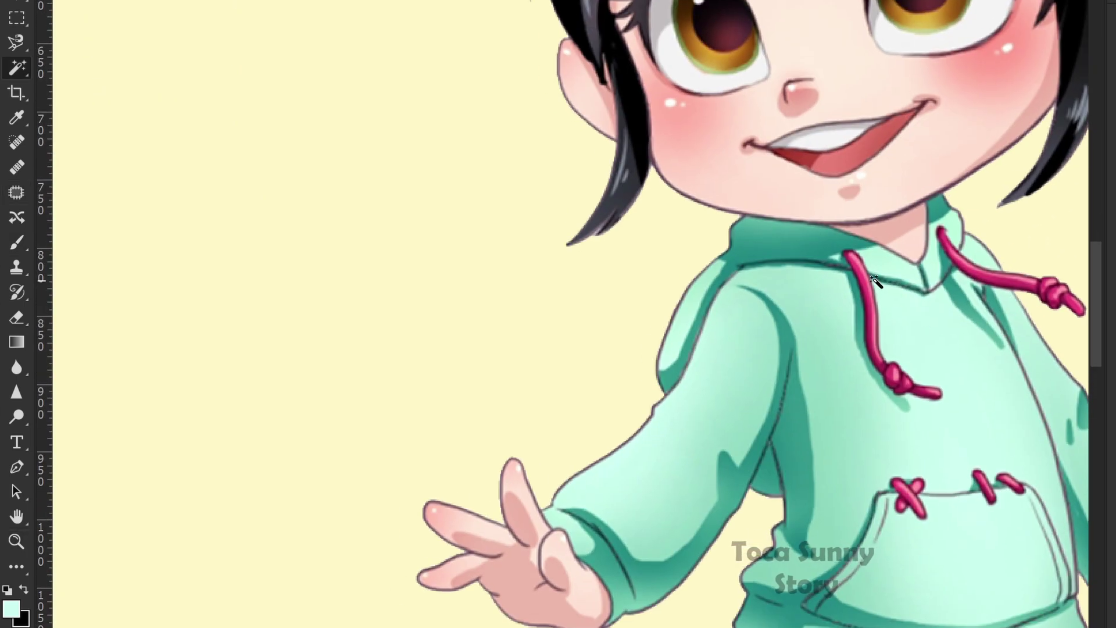
{"action": "scroll", "coordinate": [661, 329], "scroll_direction": "down", "scroll_amount": 5}
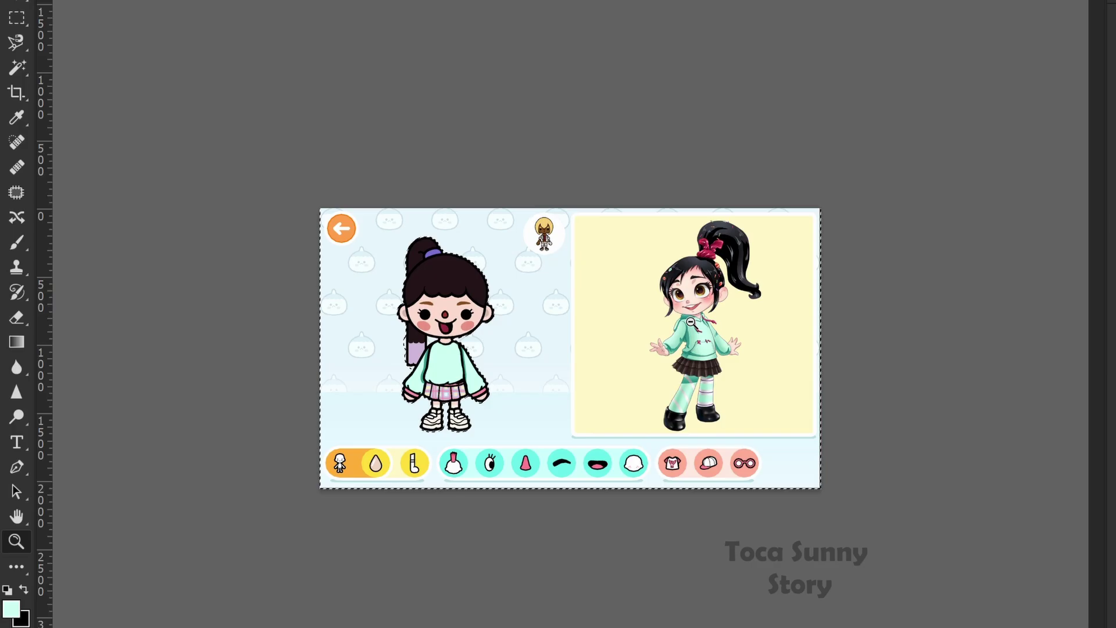
{"action": "scroll", "coordinate": [750, 364], "scroll_direction": "up", "scroll_amount": 7}
{"action": "key", "text": "w"}
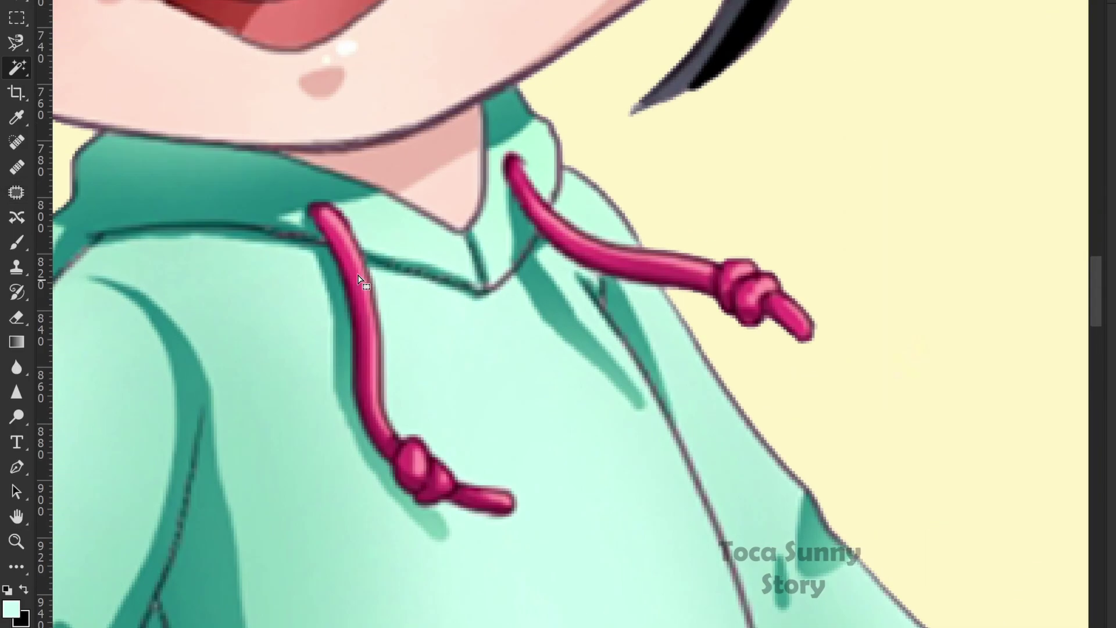
{"action": "scroll", "coordinate": [390, 286], "scroll_direction": "down", "scroll_amount": 5}
{"action": "scroll", "coordinate": [794, 430], "scroll_direction": "up", "scroll_amount": 7}
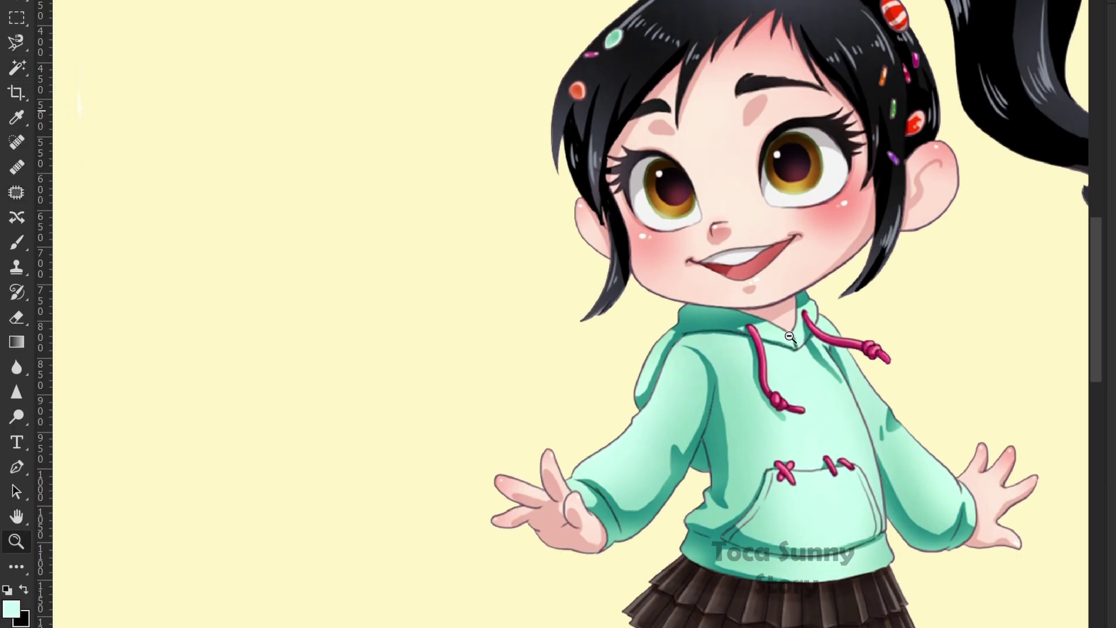
{"action": "key", "text": "w"}
{"action": "left_click", "coordinate": [794, 430]}
{"action": "scroll", "coordinate": [739, 358], "scroll_direction": "down", "scroll_amount": 3}
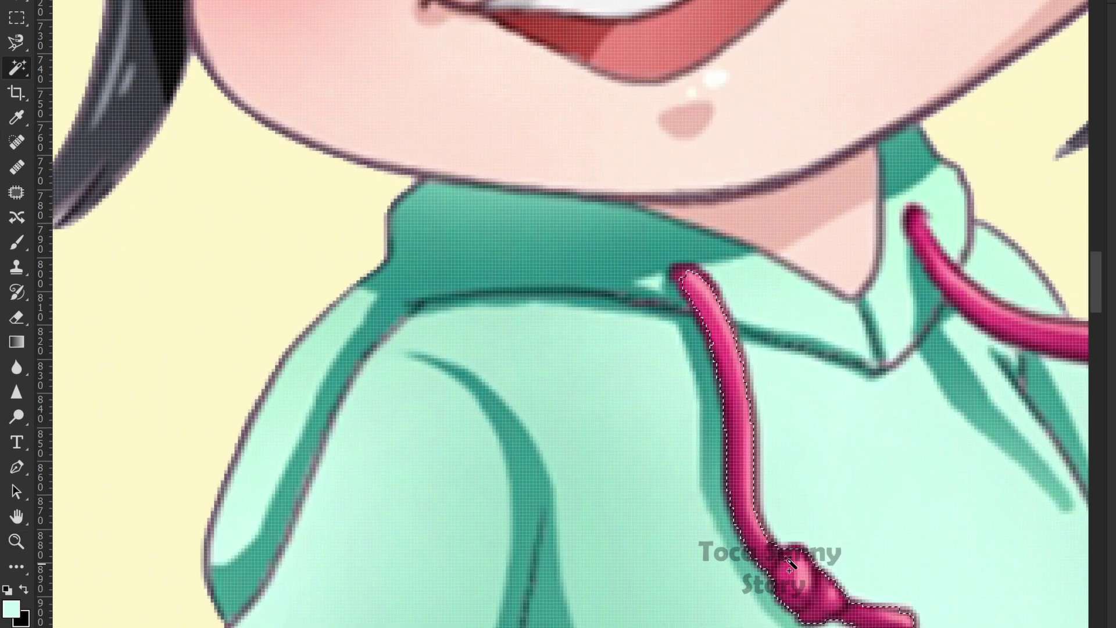
{"action": "left_click", "coordinate": [687, 277]}
- Add the reference hoodie's second pink drawstring and its knot to the selection
{"action": "left_click", "coordinate": [944, 270]}
{"action": "left_click_drag", "start_coordinate": [971, 315], "coordinate": [748, 342]}
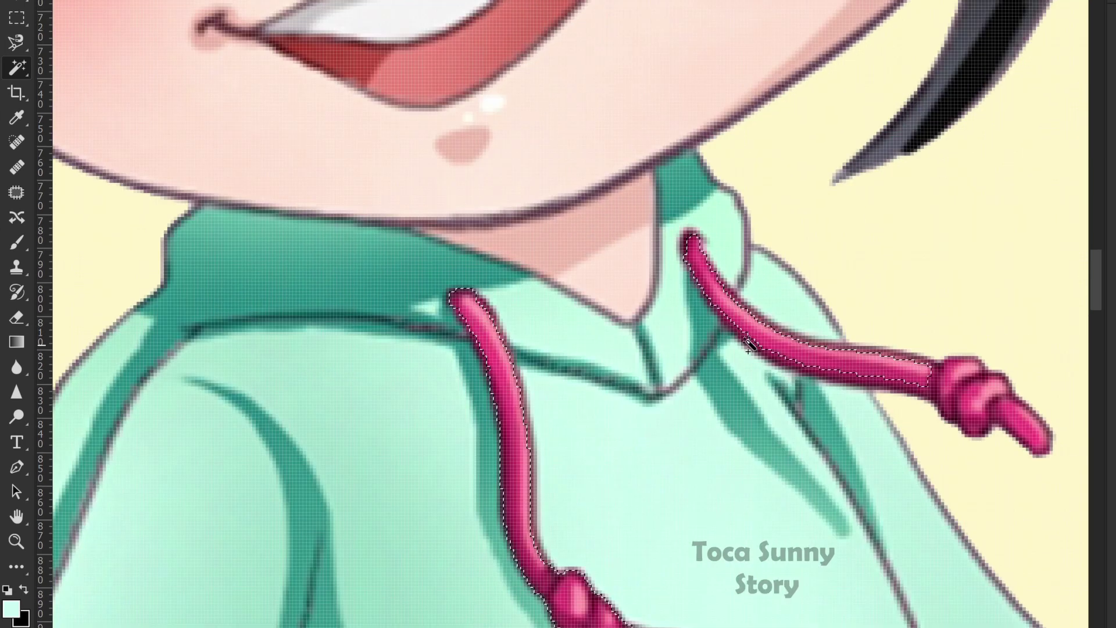
{"action": "left_click", "coordinate": [981, 411], "text": "shift"}
{"action": "left_click", "coordinate": [974, 399]}
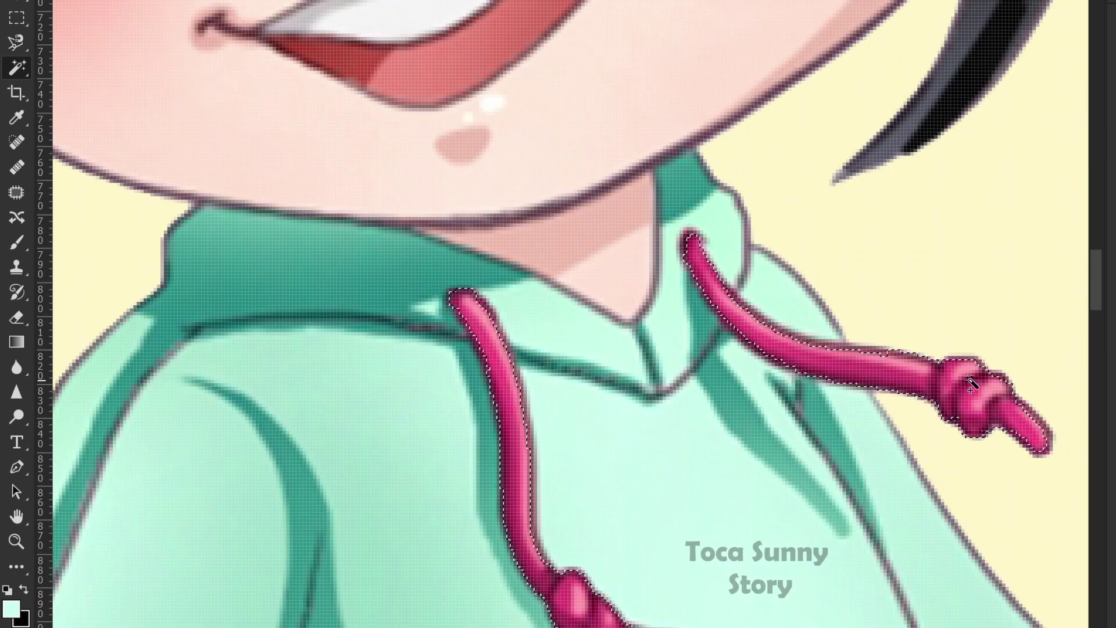
- Copy both selected drawstrings to a new layer and move them over to the character's sweater
{"action": "left_click_drag", "start_coordinate": [851, 377], "coordinate": [810, 374]}
{"action": "key", "text": "ctrl+j"}
{"action": "left_click_drag", "start_coordinate": [704, 391], "coordinate": [134, 411]}
{"action": "left_click_drag", "start_coordinate": [272, 411], "coordinate": [398, 375]}
{"action": "left_click_drag", "start_coordinate": [292, 436], "coordinate": [827, 267]}
{"action": "left_click_drag", "start_coordinate": [912, 214], "coordinate": [434, 345]}
- Fit the copied drawstrings to the sweater so they hang just below the neckline
{"action": "key", "text": "z"}
{"action": "key", "text": "v"}
{"action": "left_click_drag", "start_coordinate": [572, 306], "coordinate": [541, 354]}
{"action": "key", "text": "Return"}
{"action": "key", "text": "z"}
{"action": "mouse_move", "coordinate": [649, 339]}
{"action": "left_mouse_down"}
{"action": "mouse_move", "coordinate": [535, 339]}
{"action": "mouse_move", "coordinate": [576, 356]}
{"action": "mouse_move", "coordinate": [539, 334]}
{"action": "left_mouse_up"}
{"action": "key", "text": "v"}
{"action": "key", "text": "Return"}
- Draw a black outline around the left drawstring, from the neckline around its knotted end
{"action": "key", "text": "z"}
{"action": "left_click_drag", "start_coordinate": [465, 317], "coordinate": [494, 329]}
{"action": "key", "text": "b"}
{"action": "key", "text": "z"}
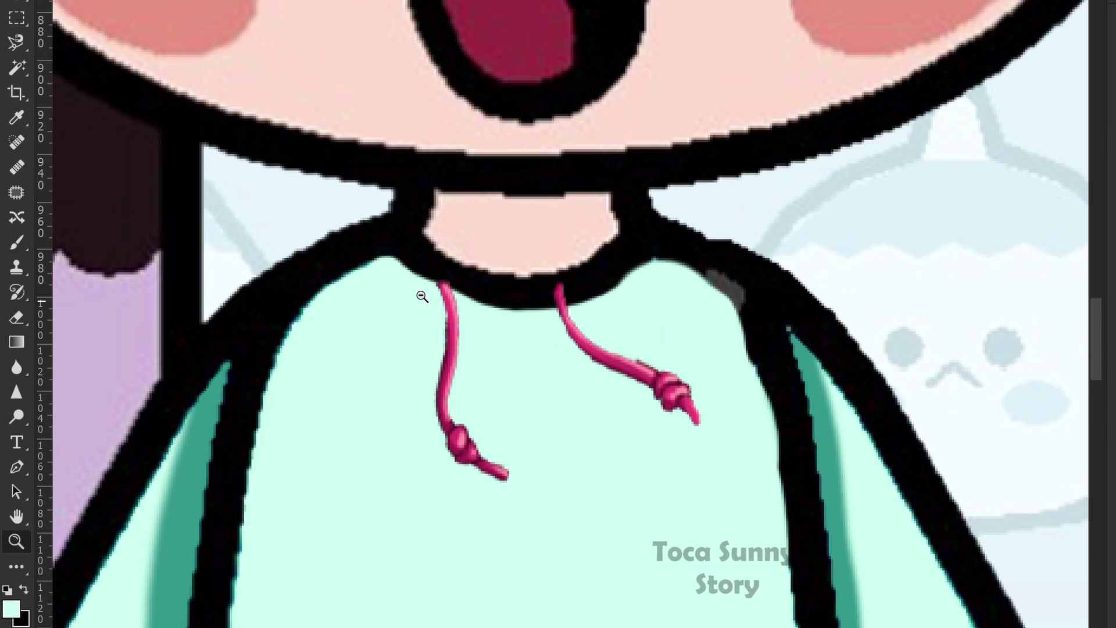
{"action": "left_click", "coordinate": [425, 293]}
{"action": "key", "text": "b"}
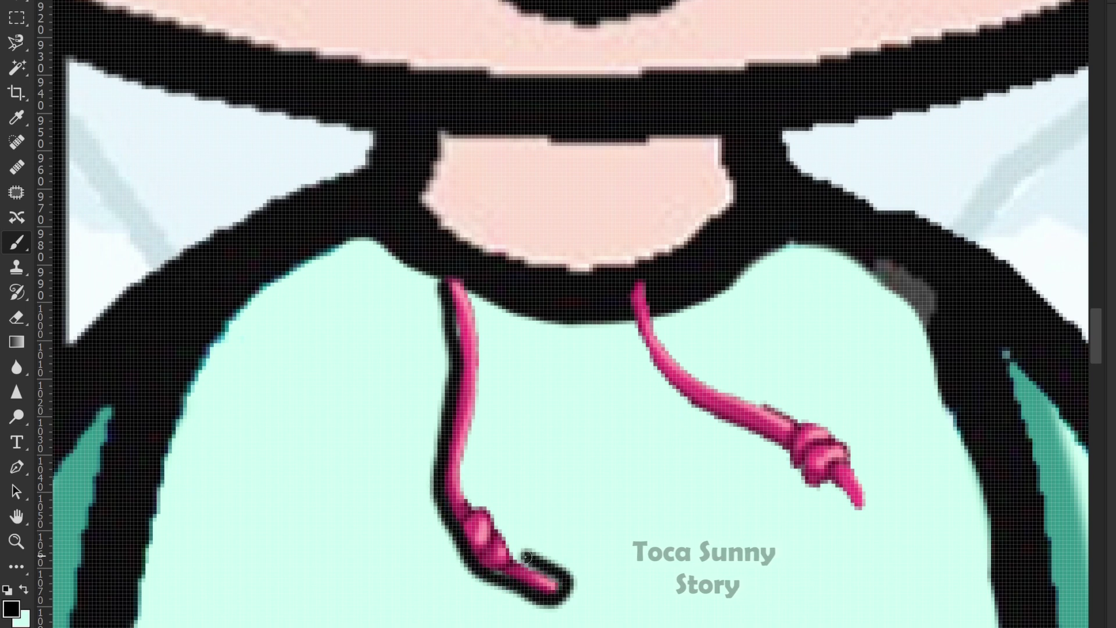
{"action": "mouse_move", "coordinate": [481, 495]}
{"action": "left_mouse_down"}
{"action": "mouse_move", "coordinate": [488, 392]}
{"action": "mouse_move", "coordinate": [467, 281]}
{"action": "left_mouse_up"}
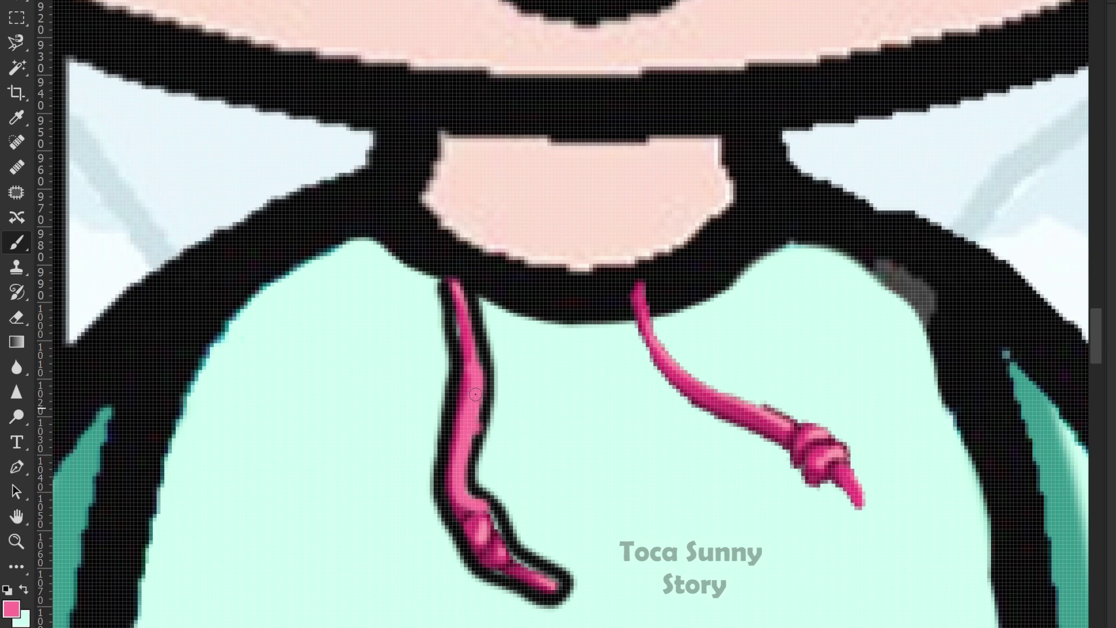
- Outline the right drawstring in black and touch up both drawstrings with lighter pink
{"action": "key", "text": "alt+space"}
{"action": "left_click_drag", "start_coordinate": [643, 390], "coordinate": [656, 353], "text": "alt"}
{"action": "key", "text": "b"}
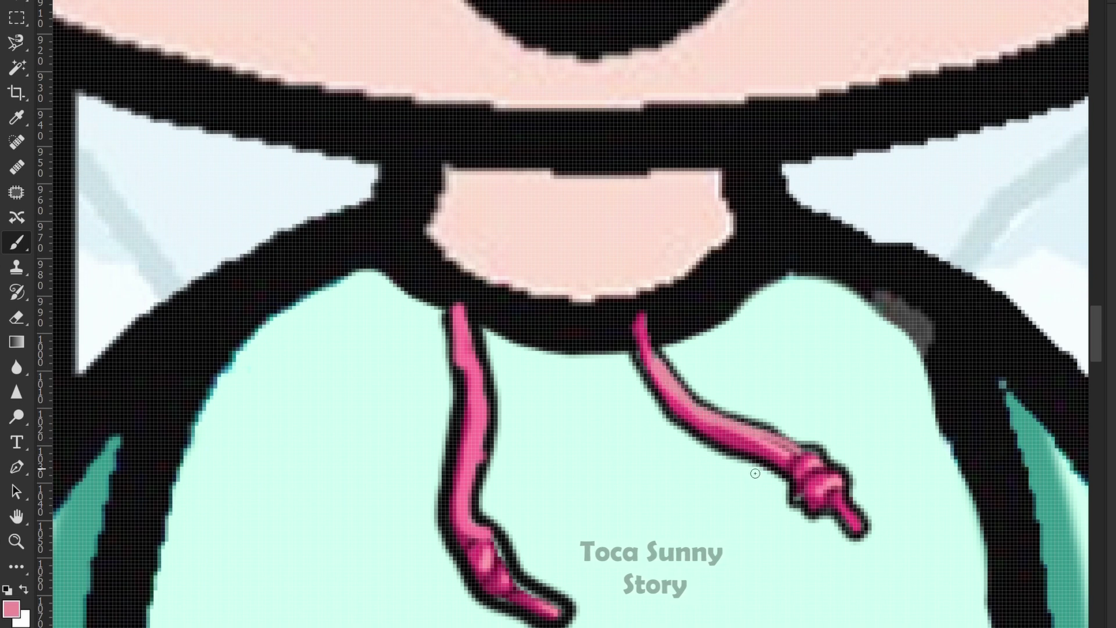
- Draw the black outline of a kangaroo pocket on the lower front of the sweater
{"action": "key", "text": "z"}
{"action": "left_click_drag", "start_coordinate": [561, 355], "coordinate": [377, 360]}
{"action": "left_click_drag", "start_coordinate": [733, 434], "coordinate": [614, 335]}
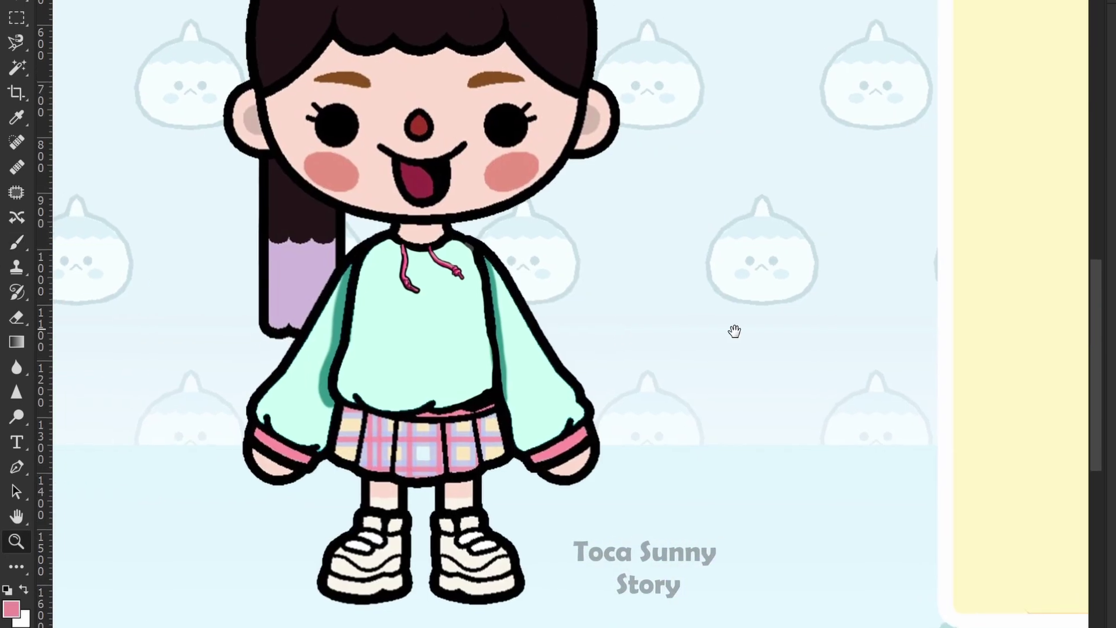
{"action": "left_click_drag", "start_coordinate": [735, 331], "coordinate": [760, 348]}
{"action": "left_click", "coordinate": [407, 405]}
{"action": "key", "text": "b"}
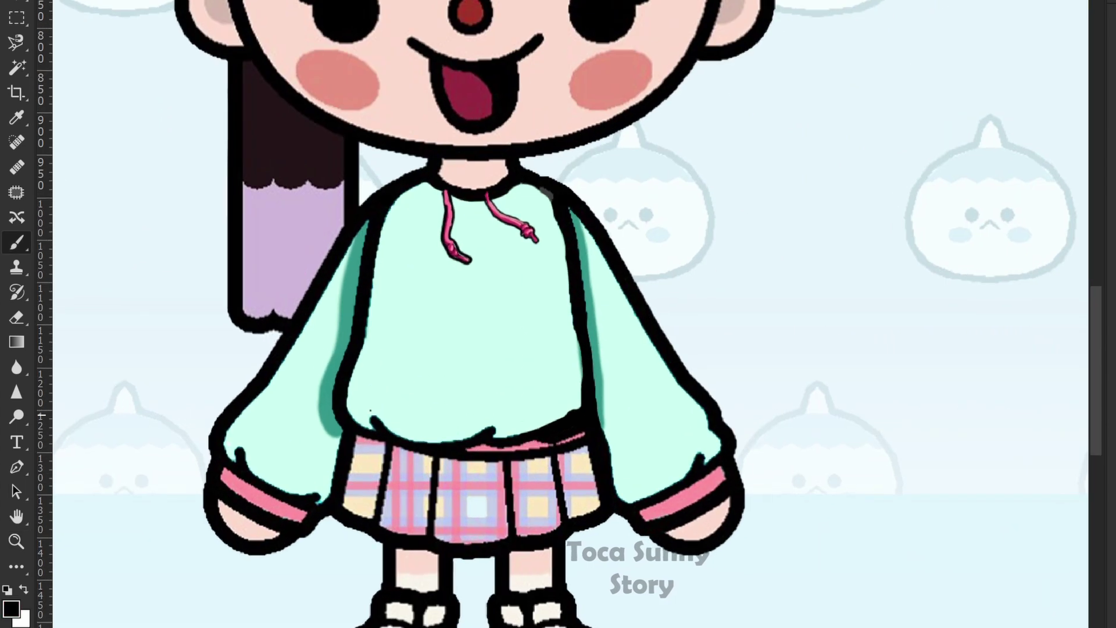
{"action": "scroll", "coordinate": [411, 413], "scroll_direction": "up", "scroll_amount": 3}
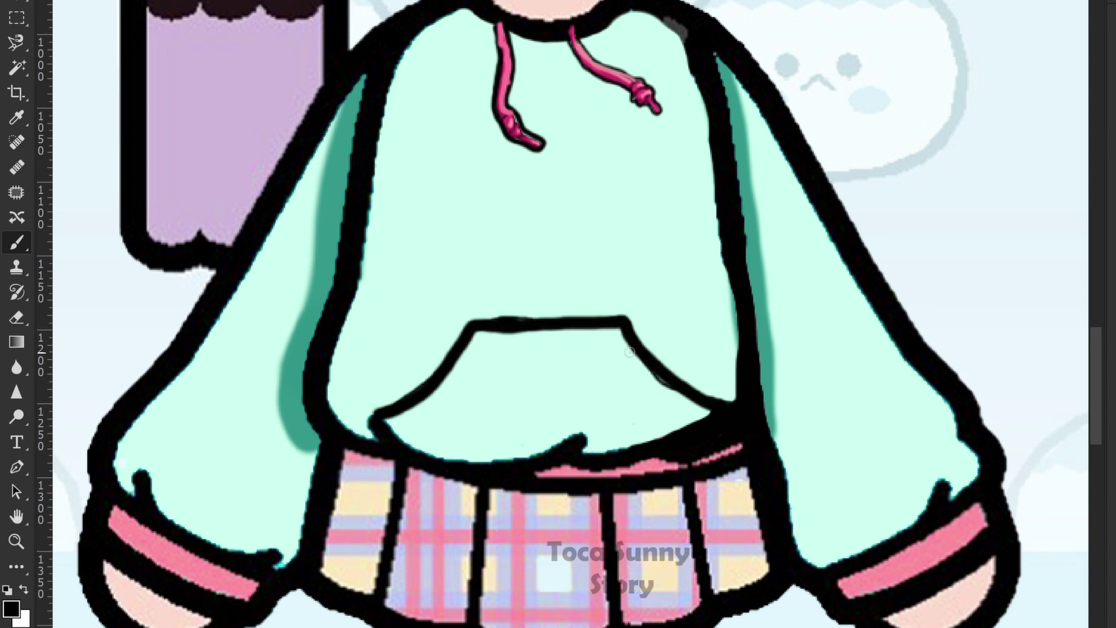
- Sample the dark teal from the left sleeve's shading as the brush colour for the pocket
{"action": "key", "text": "z"}
{"action": "left_click_drag", "start_coordinate": [630, 351], "coordinate": [504, 343]}
{"action": "left_click_drag", "start_coordinate": [424, 346], "coordinate": [492, 360]}
{"action": "key", "text": "b"}
{"action": "left_click", "coordinate": [367, 367], "text": "alt"}
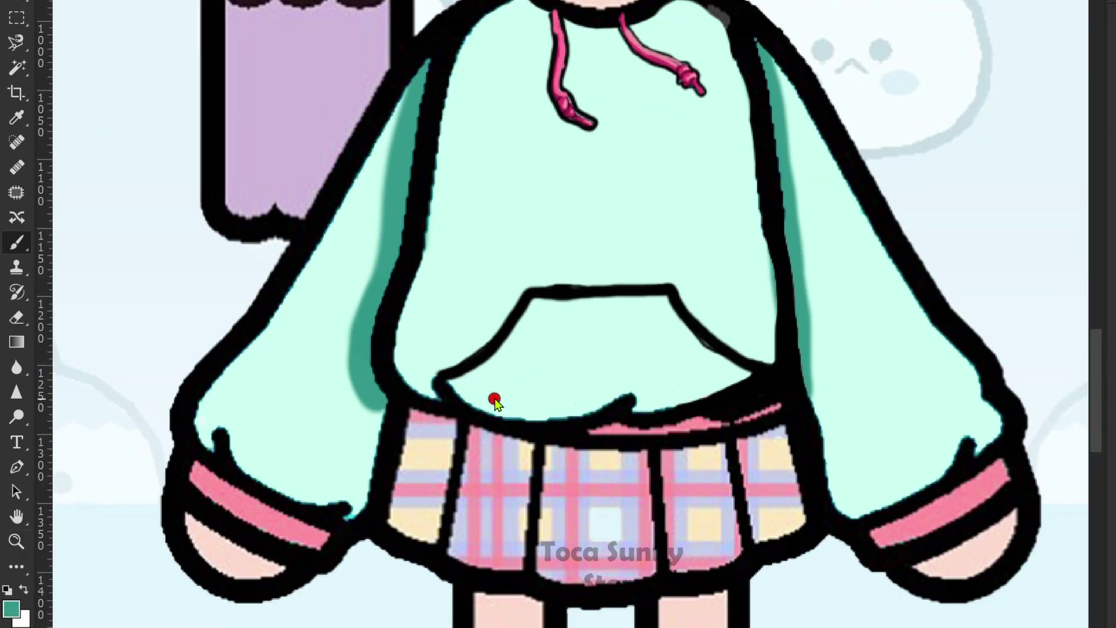
{"action": "left_click", "coordinate": [469, 411]}
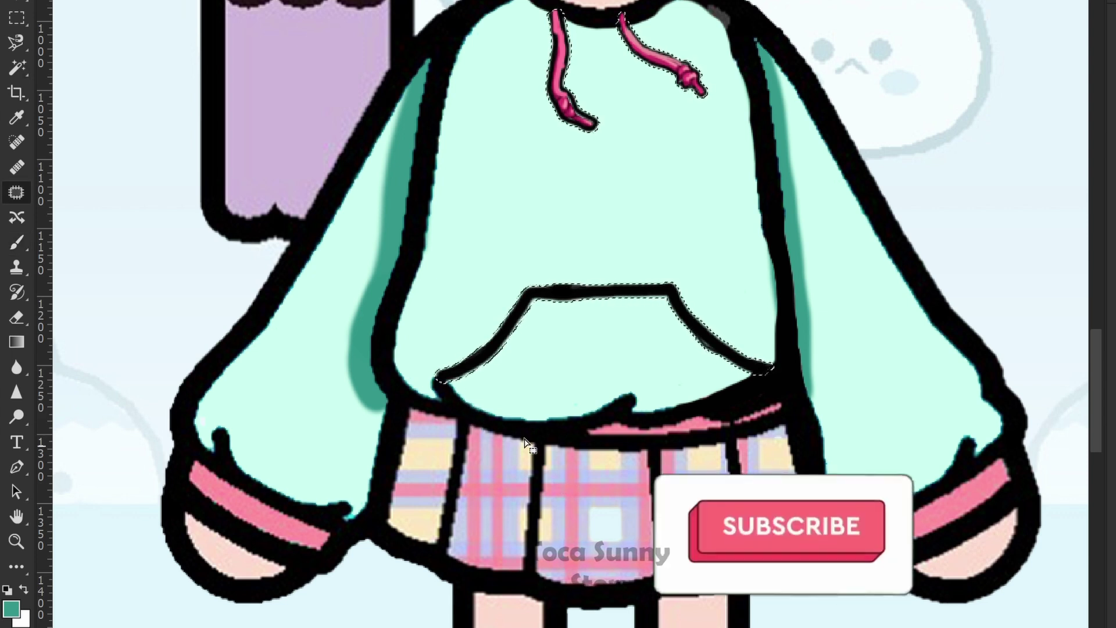
{"action": "key", "text": "ctrl+d"}
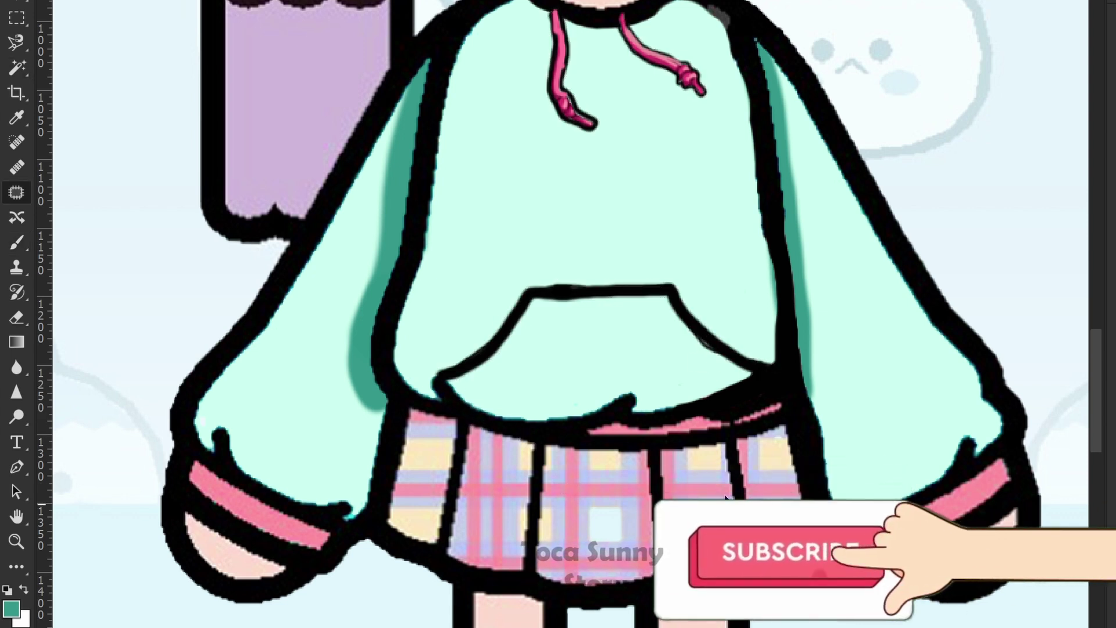
- Select around the character's outlines, shade the pocket's lower edge in dark teal, and clear the selection
{"action": "key", "text": "w"}
{"action": "left_click", "coordinate": [712, 438]}
{"action": "left_click", "coordinate": [567, 292], "text": "shift"}
{"action": "key", "text": "b"}
{"action": "mouse_move", "coordinate": [459, 386]}
{"action": "left_mouse_down"}
{"action": "mouse_move", "coordinate": [487, 401]}
{"action": "mouse_move", "coordinate": [596, 407]}
{"action": "mouse_move", "coordinate": [694, 397]}
{"action": "mouse_move", "coordinate": [756, 375]}
{"action": "left_mouse_up"}
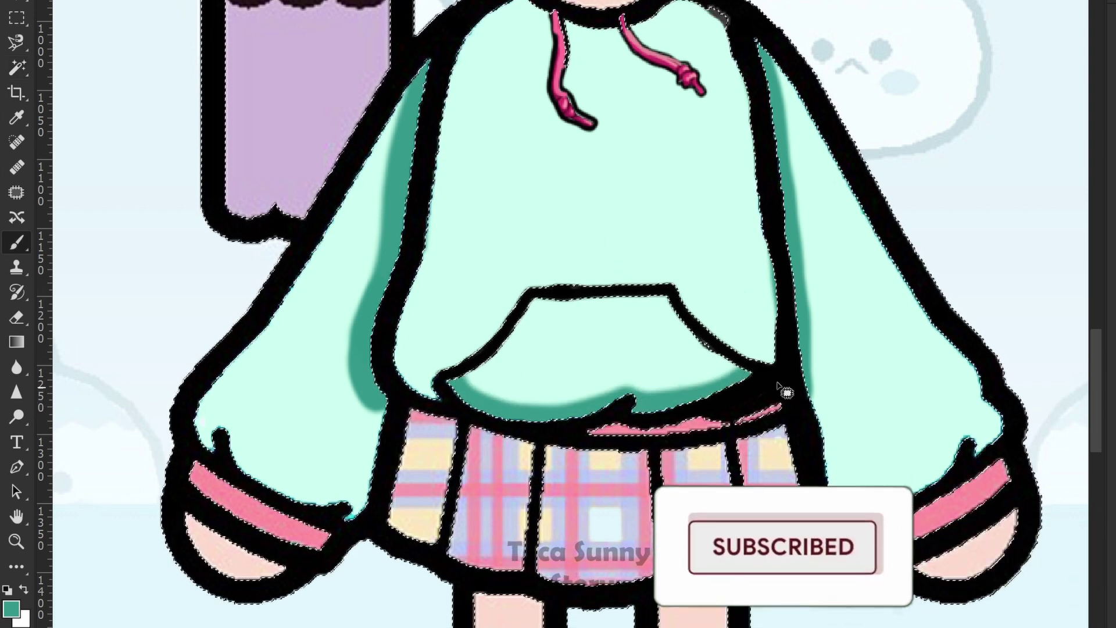
{"action": "key", "text": "ctrl+d"}
- Sample the drawstrings' dark pink from the reference and paint a crossed stitch on the pocket's upper left corner
{"action": "key", "text": "z"}
{"action": "left_click_drag", "start_coordinate": [837, 381], "coordinate": [797, 382]}
{"action": "left_click_drag", "start_coordinate": [988, 372], "coordinate": [673, 402]}
{"action": "left_click_drag", "start_coordinate": [427, 392], "coordinate": [471, 405]}
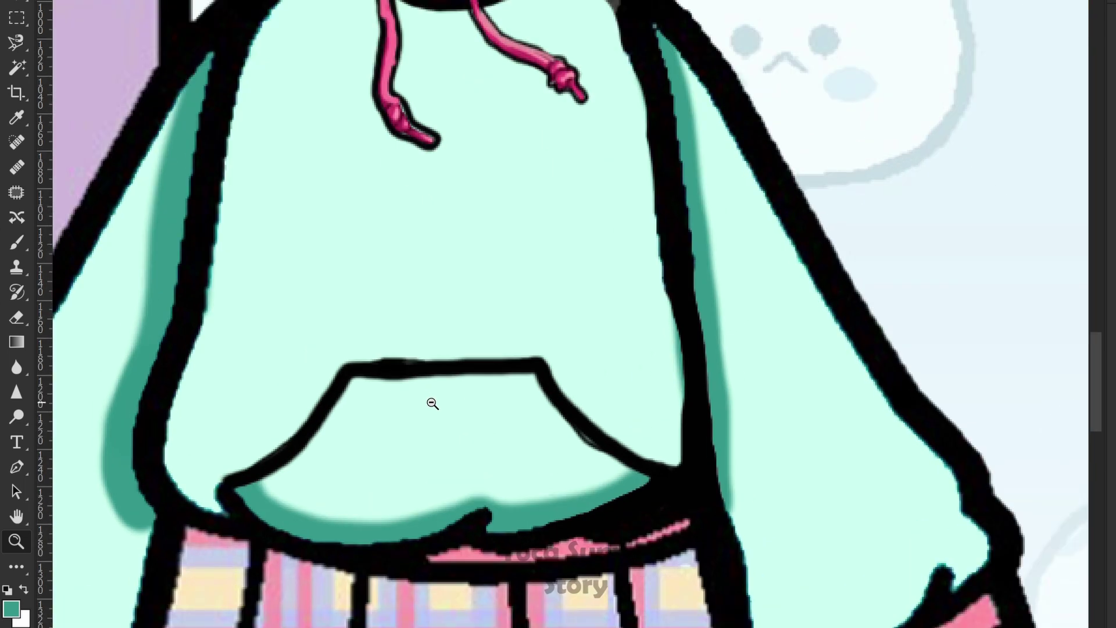
{"action": "key", "text": "b"}
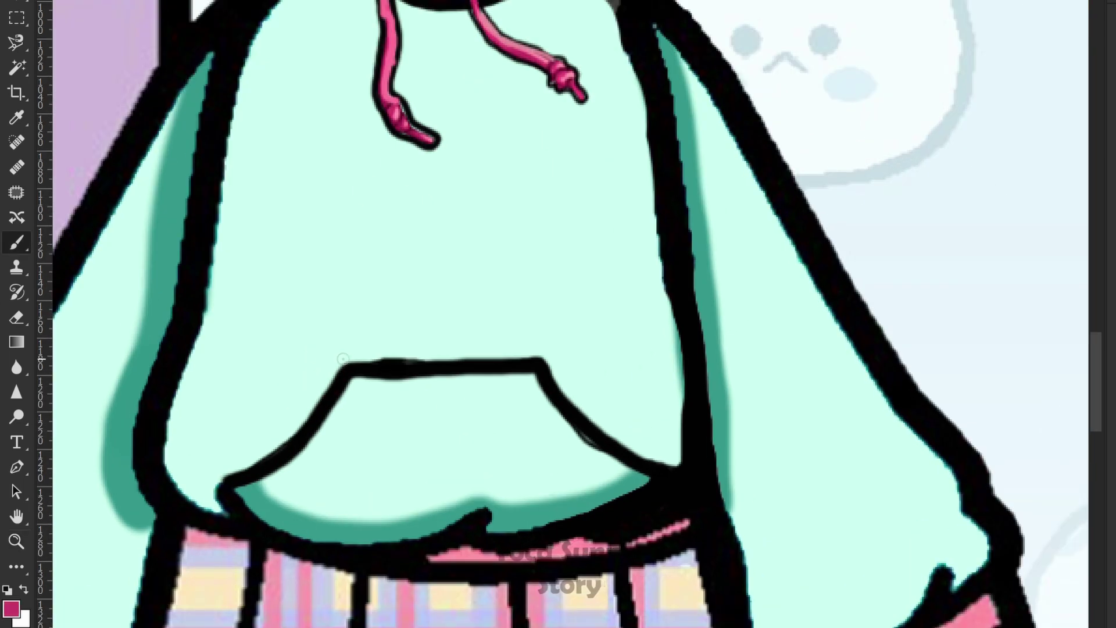
{"action": "left_click_drag", "start_coordinate": [358, 375], "coordinate": [353, 398]}
- Paint two short dark pink stitches at the right end of the pocket's top edge, following the reference hoodie
{"action": "key", "text": "z"}
{"action": "left_click_drag", "start_coordinate": [718, 402], "coordinate": [678, 404]}
{"action": "left_click_drag", "start_coordinate": [957, 356], "coordinate": [146, 328]}
{"action": "mouse_move", "coordinate": [407, 303]}
{"action": "left_mouse_down"}
{"action": "mouse_move", "coordinate": [713, 368]}
{"action": "mouse_move", "coordinate": [1017, 349]}
{"action": "left_mouse_up"}
{"action": "scroll", "coordinate": [626, 398], "scroll_direction": "up", "scroll_amount": 5}
{"action": "key", "text": "b"}
{"action": "left_click_drag", "start_coordinate": [517, 348], "coordinate": [541, 442]}
{"action": "left_click_drag", "start_coordinate": [605, 357], "coordinate": [617, 439]}
- Paint the pink cuffs of both sleeves in the hoodie's light mint
{"action": "key", "text": "z"}
{"action": "left_click_drag", "start_coordinate": [746, 395], "coordinate": [675, 398]}
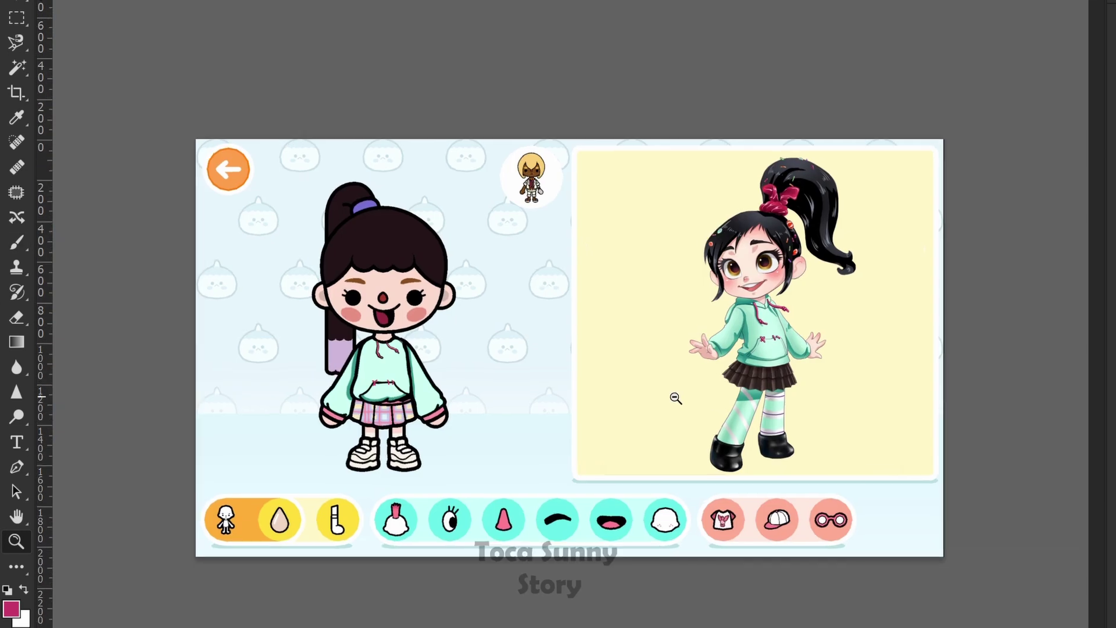
{"action": "scroll", "coordinate": [456, 384], "scroll_direction": "up", "scroll_amount": 4}
{"action": "left_click_drag", "start_coordinate": [561, 406], "coordinate": [473, 378]}
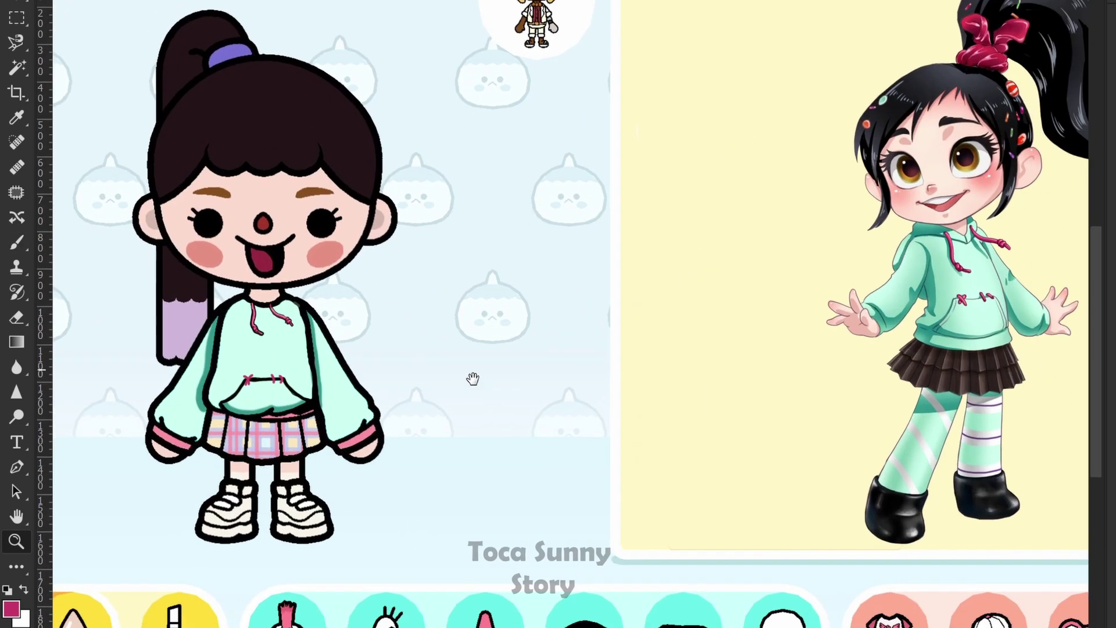
{"action": "scroll", "coordinate": [163, 435], "scroll_direction": "up", "scroll_amount": 5}
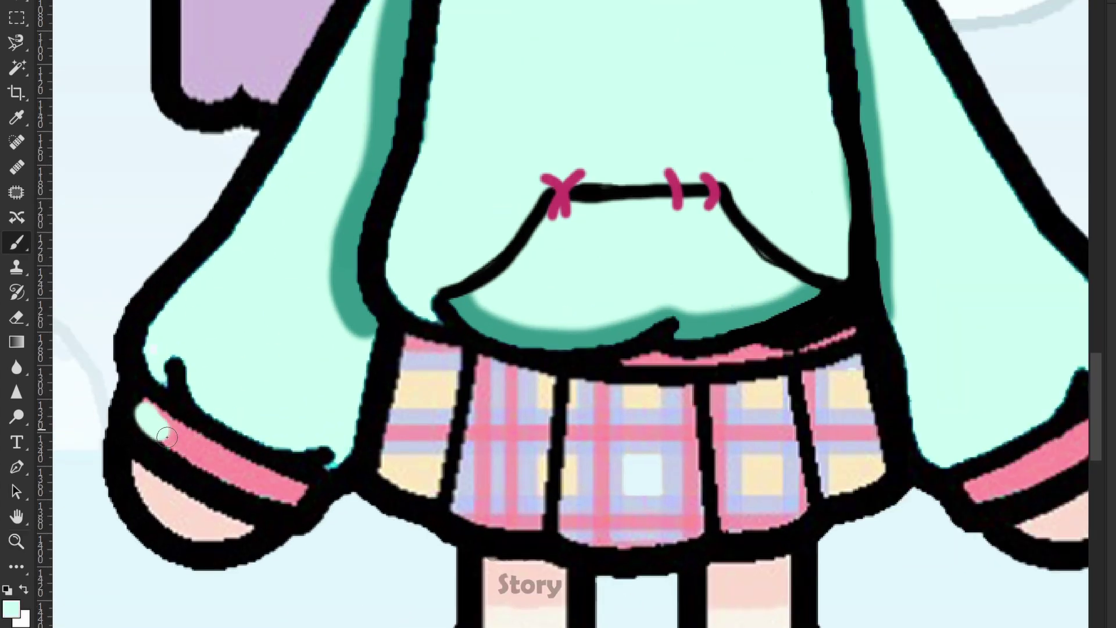
{"action": "left_click_drag", "start_coordinate": [167, 437], "coordinate": [256, 486]}
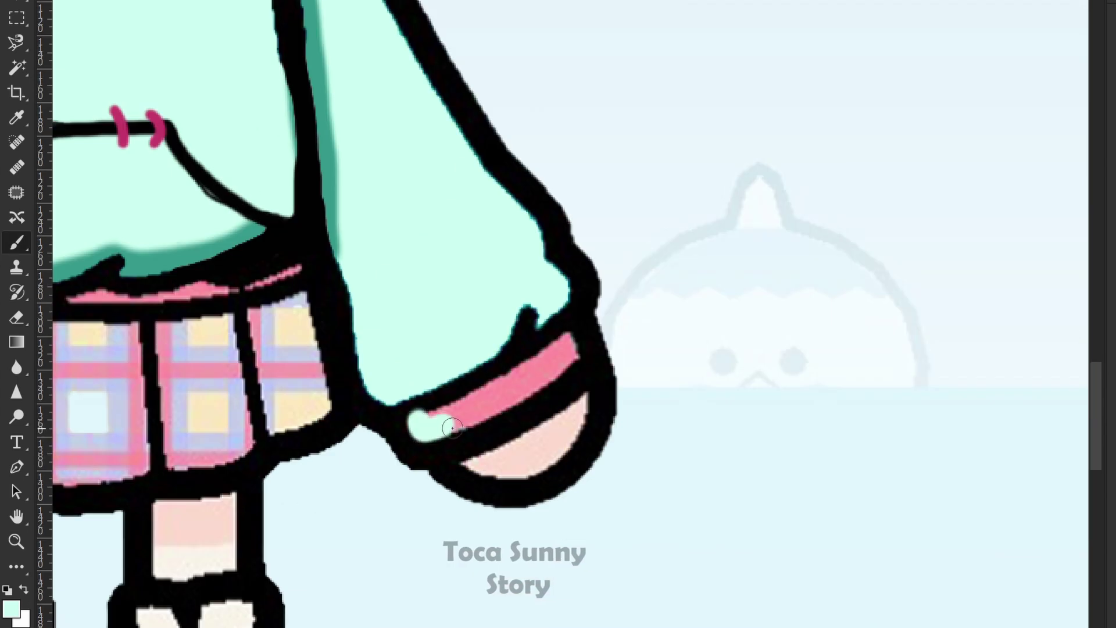
{"action": "mouse_move", "coordinate": [453, 429]}
{"action": "left_mouse_down"}
{"action": "mouse_move", "coordinate": [552, 372]}
{"action": "mouse_move", "coordinate": [518, 374]}
{"action": "mouse_move", "coordinate": [438, 424]}
{"action": "left_mouse_up"}
- Sample brown from the reference skirt, select around the character's outlines and paint the plaid skirt brown
{"action": "key", "text": "z"}
{"action": "scroll", "coordinate": [583, 311], "scroll_direction": "down", "scroll_amount": 3}
{"action": "left_click_drag", "start_coordinate": [669, 311], "coordinate": [25, 366]}
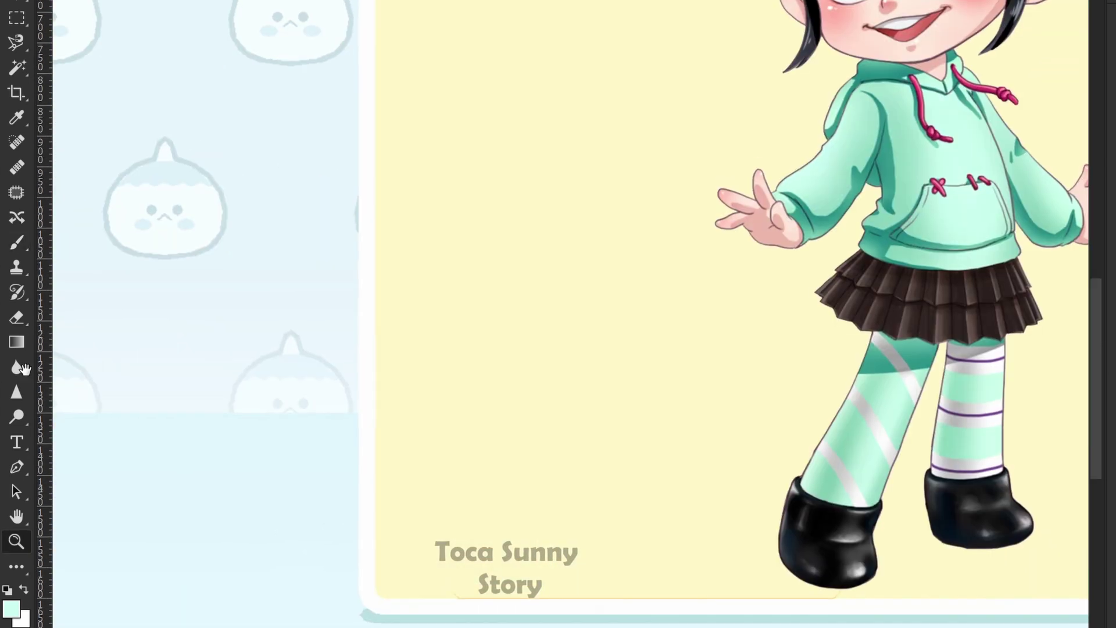
{"action": "scroll", "coordinate": [930, 252], "scroll_direction": "up", "scroll_amount": 5}
{"action": "left_click_drag", "start_coordinate": [929, 252], "coordinate": [635, 344]}
{"action": "key", "text": "b"}
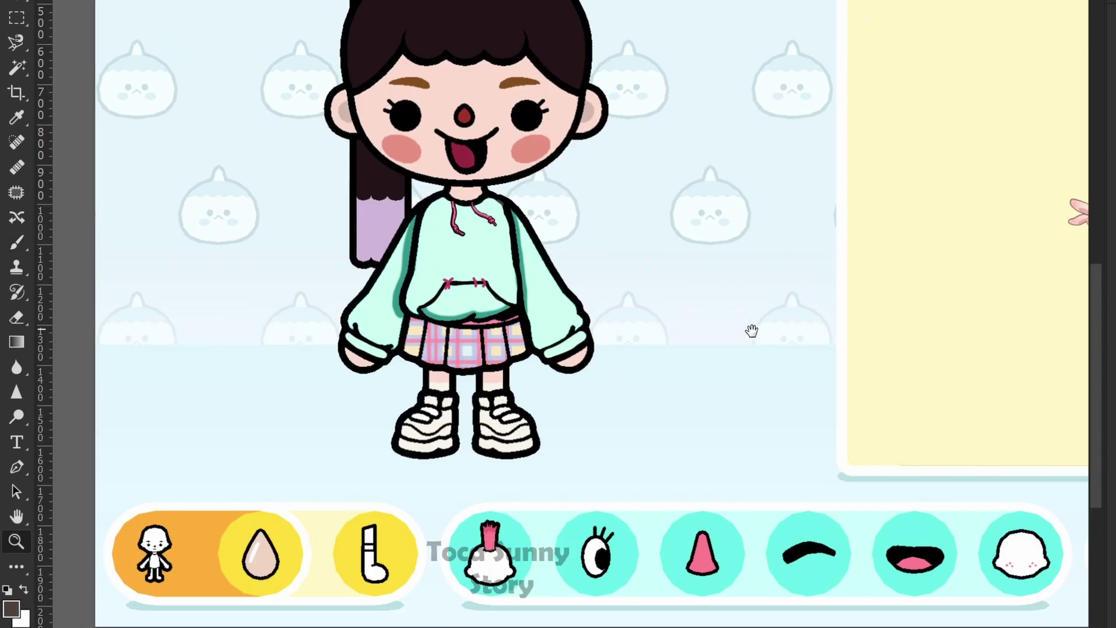
{"action": "scroll", "coordinate": [582, 325], "scroll_direction": "up", "scroll_amount": 5}
{"action": "key", "text": "w"}
{"action": "left_click", "coordinate": [449, 372]}
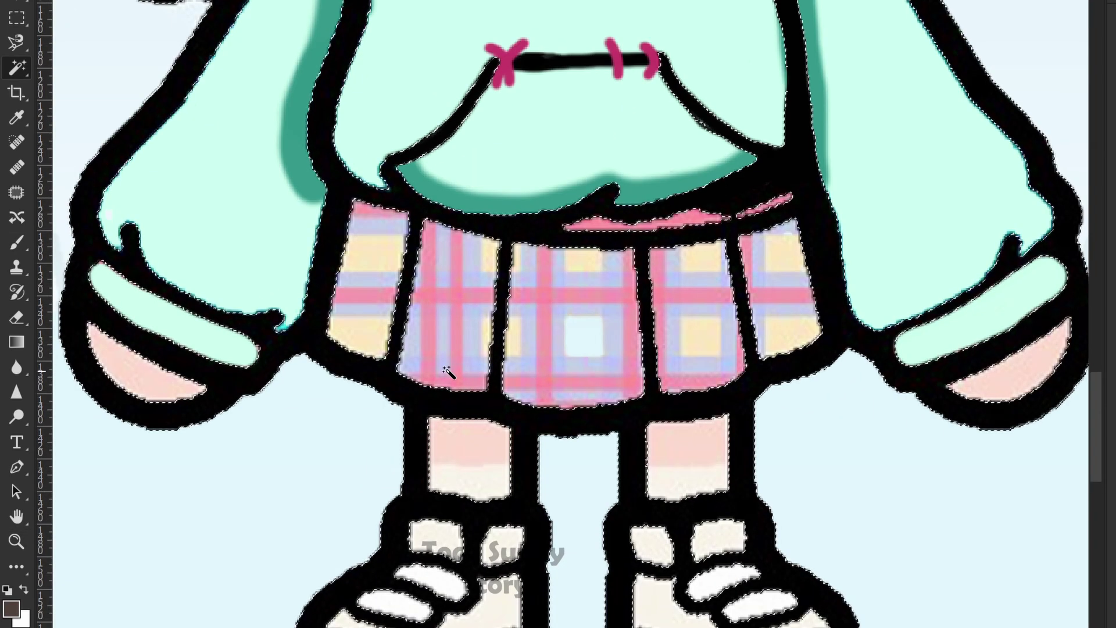
{"action": "key", "text": "b"}
{"action": "mouse_move", "coordinate": [378, 279]}
{"action": "left_mouse_down"}
{"action": "mouse_move", "coordinate": [403, 334]}
{"action": "mouse_move", "coordinate": [378, 262]}
{"action": "mouse_move", "coordinate": [430, 244]}
{"action": "mouse_move", "coordinate": [465, 349]}
{"action": "mouse_move", "coordinate": [633, 289]}
{"action": "mouse_move", "coordinate": [797, 273]}
{"action": "mouse_move", "coordinate": [698, 372]}
{"action": "mouse_move", "coordinate": [575, 349]}
{"action": "mouse_move", "coordinate": [642, 357]}
{"action": "mouse_move", "coordinate": [760, 242]}
{"action": "mouse_move", "coordinate": [640, 250]}
{"action": "left_mouse_up"}
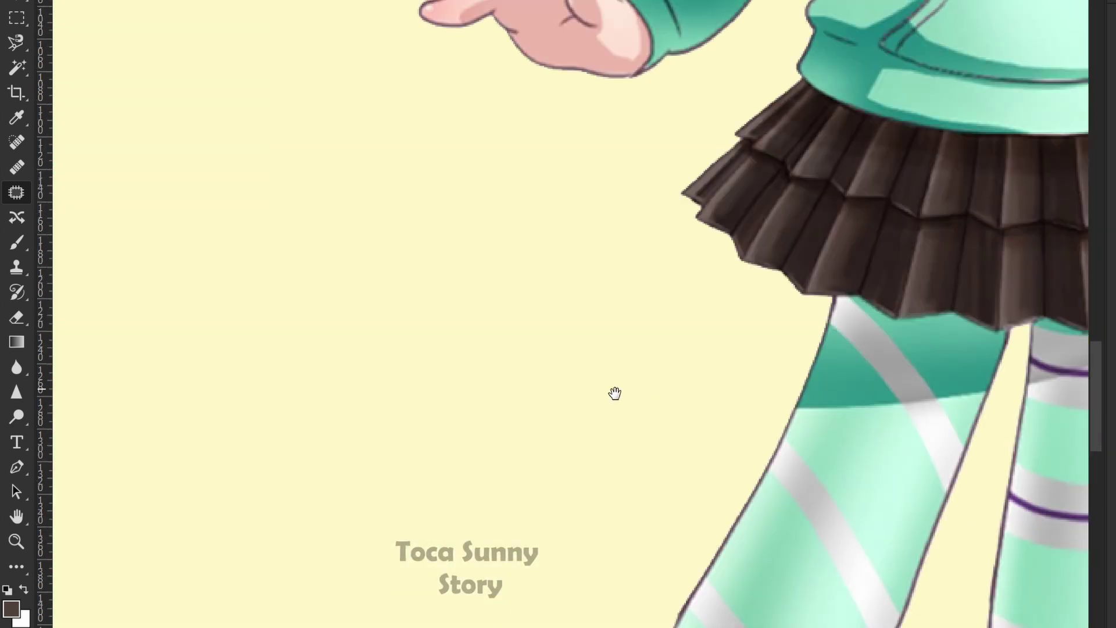
- Sample a darker brown from the reference skirt and paint straight dark pleat lines down the skirt panels
{"action": "left_click_drag", "start_coordinate": [614, 393], "coordinate": [281, 389]}
{"action": "key", "text": "b"}
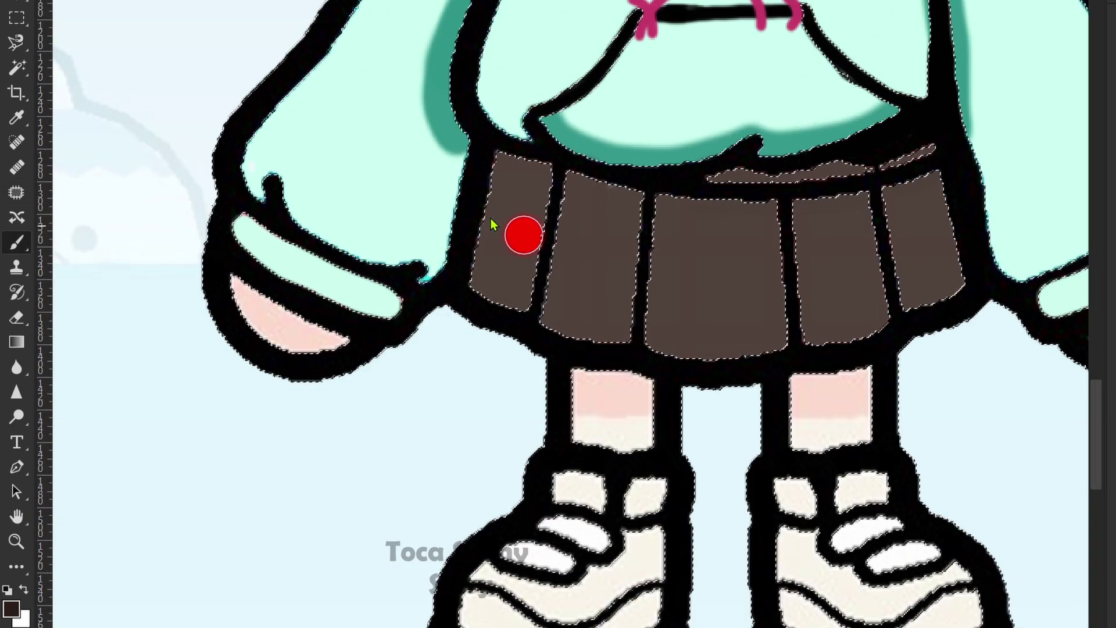
{"action": "left_click_drag", "start_coordinate": [526, 166], "coordinate": [503, 239]}
{"action": "key", "text": "ctrl+z"}
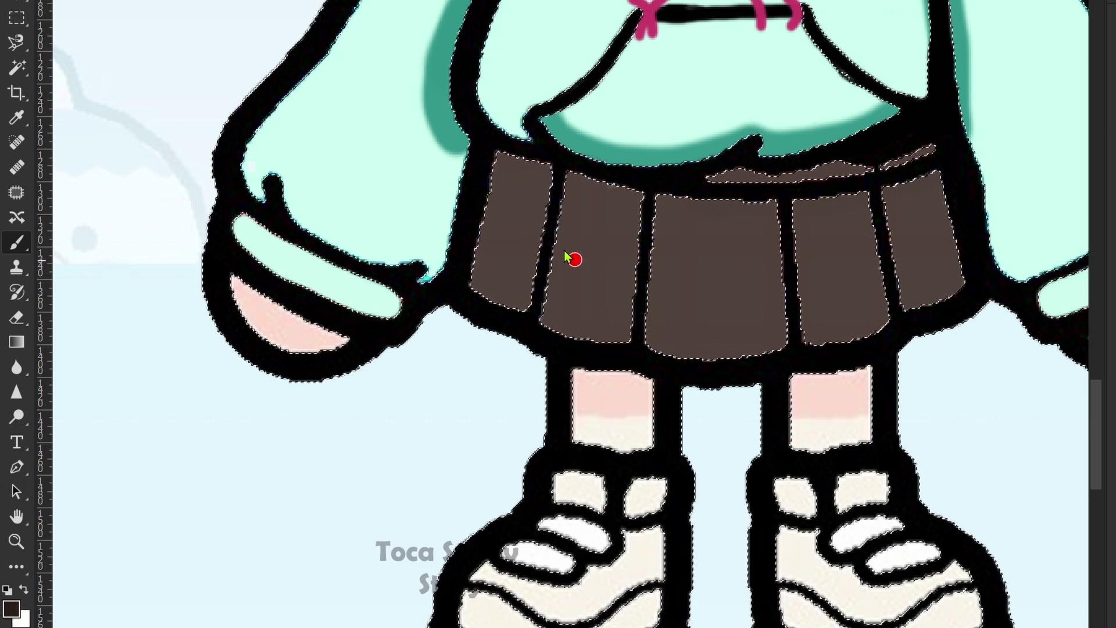
{"action": "left_click", "coordinate": [492, 299], "text": "shift"}
{"action": "left_click", "coordinate": [603, 187]}
{"action": "left_click", "coordinate": [580, 338], "text": "shift"}
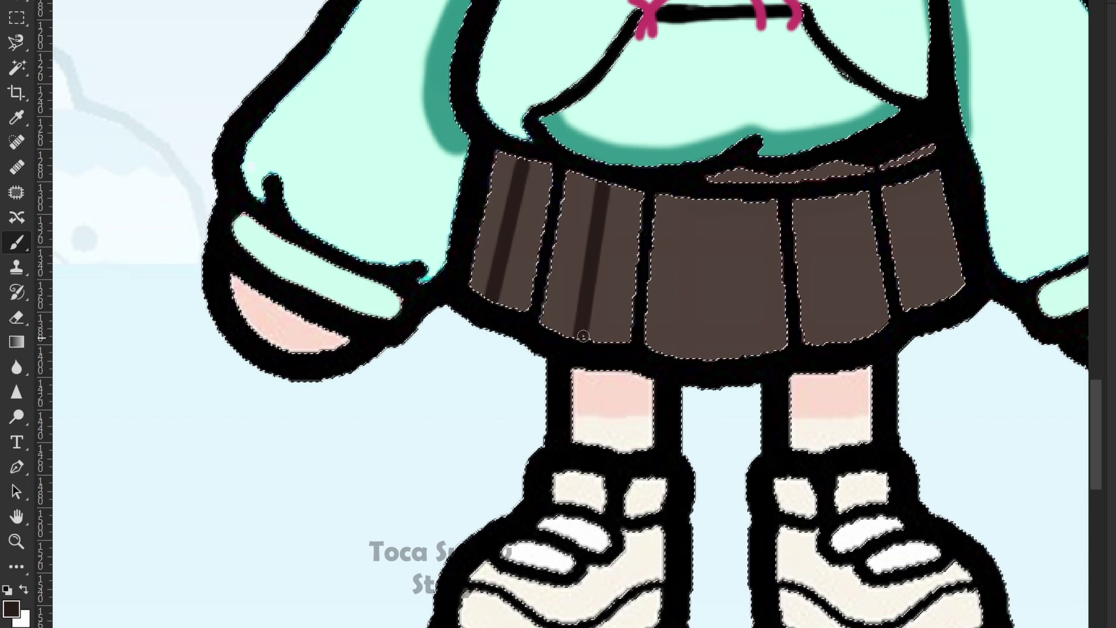
{"action": "left_click", "coordinate": [706, 207]}
{"action": "left_click", "coordinate": [699, 354], "text": "shift"}
{"action": "left_click", "coordinate": [743, 203]}
{"action": "left_click", "coordinate": [747, 357], "text": "shift"}
{"action": "left_click", "coordinate": [824, 197]}
{"action": "left_click", "coordinate": [837, 340], "text": "shift"}
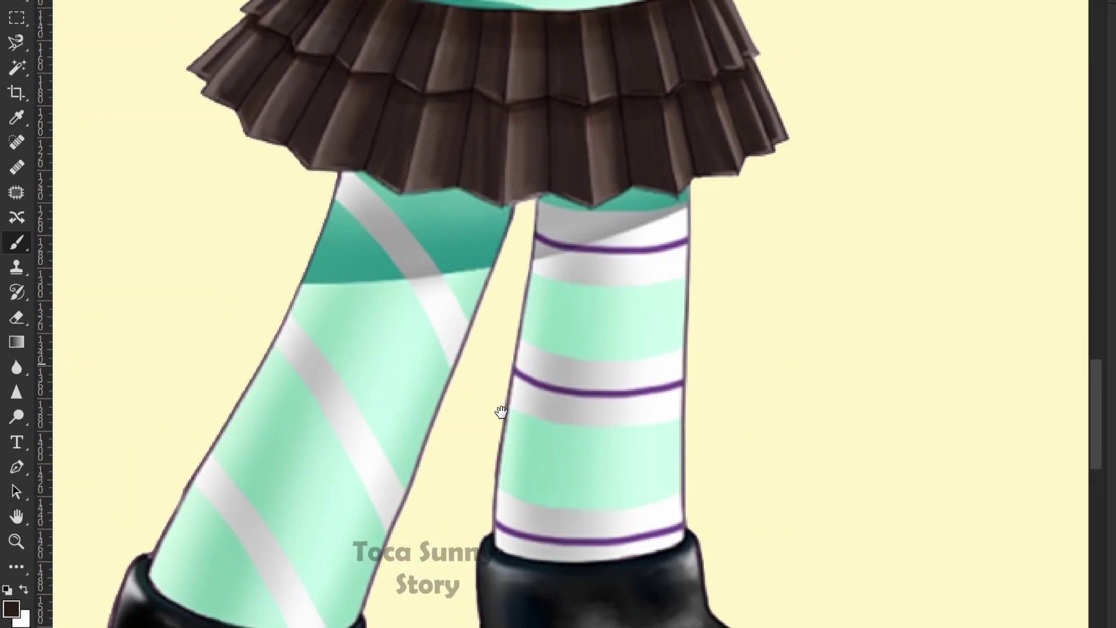
- Paint lighter brown highlight stripes beside the pleat lines and darken the area left of each stripe
{"action": "left_click_drag", "start_coordinate": [348, 266], "coordinate": [439, 397]}
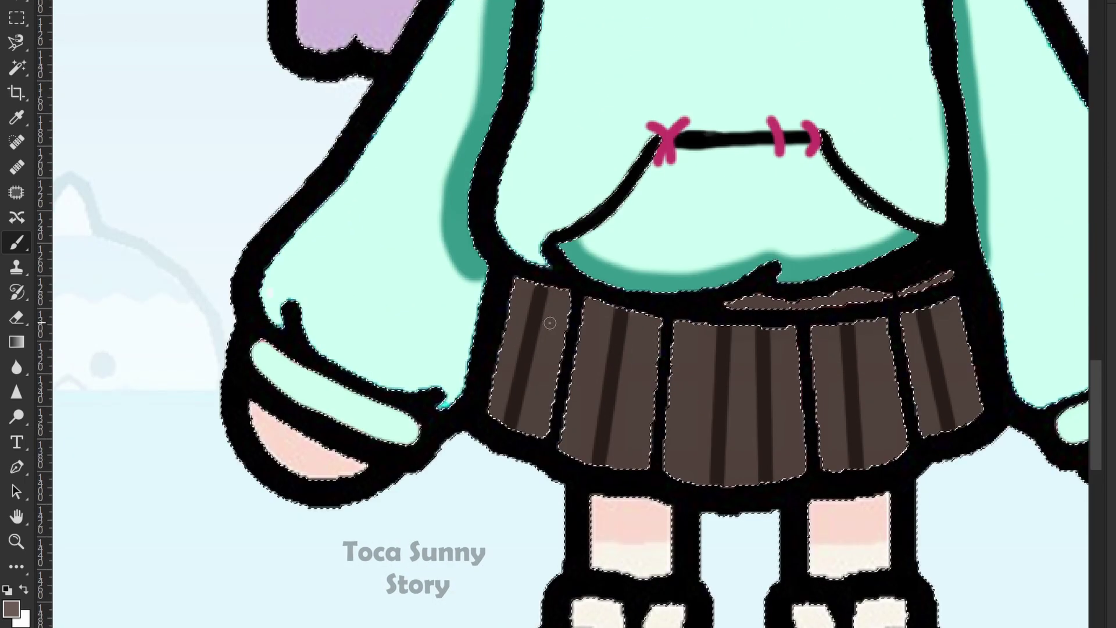
{"action": "left_click_drag", "start_coordinate": [551, 292], "coordinate": [520, 436]}
{"action": "left_click_drag", "start_coordinate": [633, 314], "coordinate": [611, 468]}
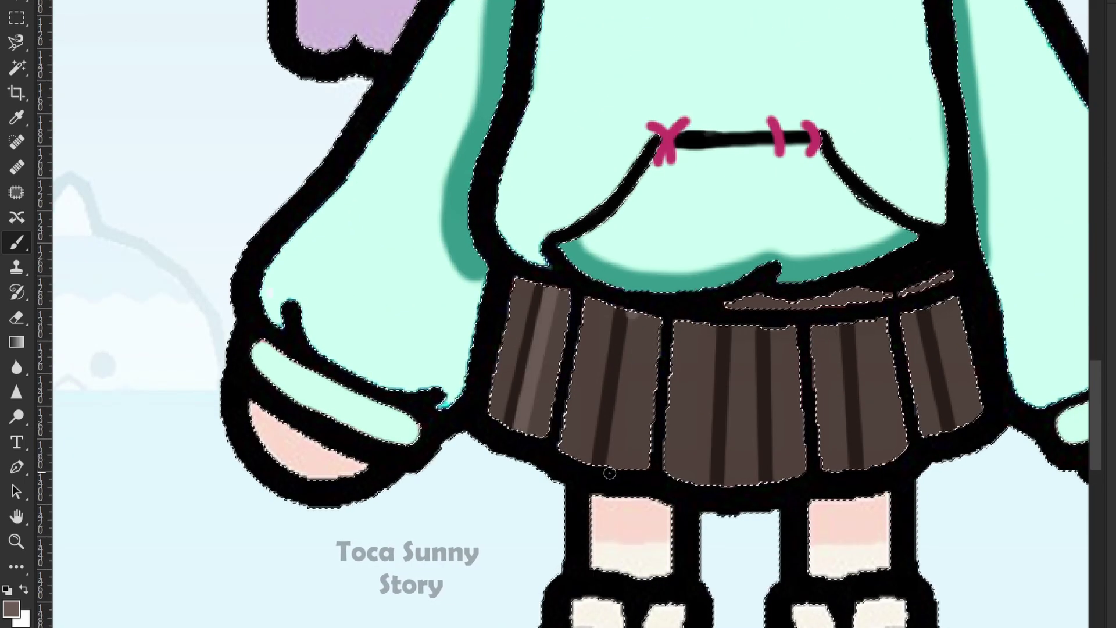
{"action": "left_click_drag", "start_coordinate": [733, 326], "coordinate": [724, 486]}
{"action": "left_click_drag", "start_coordinate": [773, 329], "coordinate": [777, 482]}
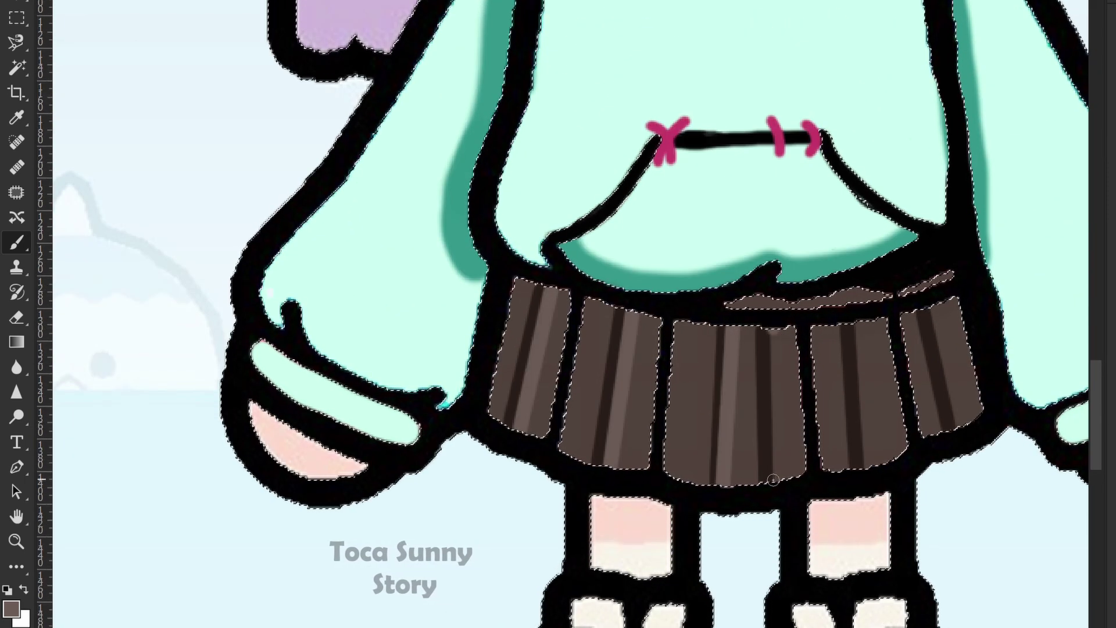
{"action": "left_click_drag", "start_coordinate": [872, 327], "coordinate": [879, 465]}
{"action": "left_click_drag", "start_coordinate": [938, 305], "coordinate": [954, 422]}
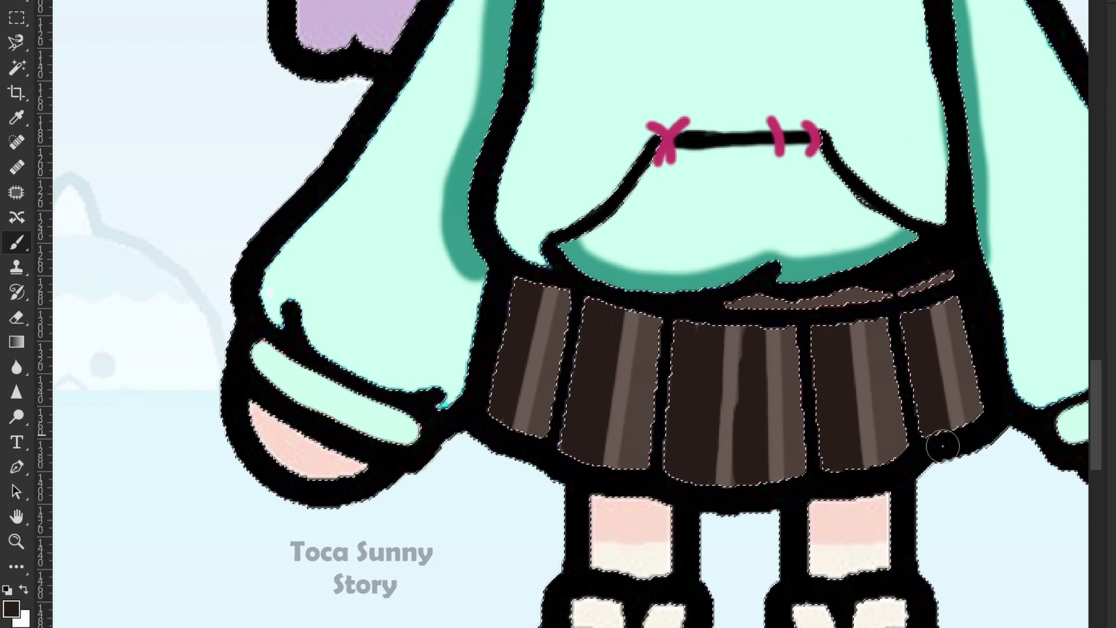
- Paint a very dark brown zigzag tier line across the three left panels of the skirt, following the reference
{"action": "left_click_drag", "start_coordinate": [697, 420], "coordinate": [424, 407]}
{"action": "key", "text": "z"}
{"action": "mouse_move", "coordinate": [697, 337]}
{"action": "left_mouse_down"}
{"action": "mouse_move", "coordinate": [940, 333]}
{"action": "mouse_move", "coordinate": [781, 300]}
{"action": "mouse_move", "coordinate": [825, 298]}
{"action": "left_mouse_up"}
{"action": "key", "text": "b"}
{"action": "right_click", "coordinate": [741, 288], "text": "alt"}
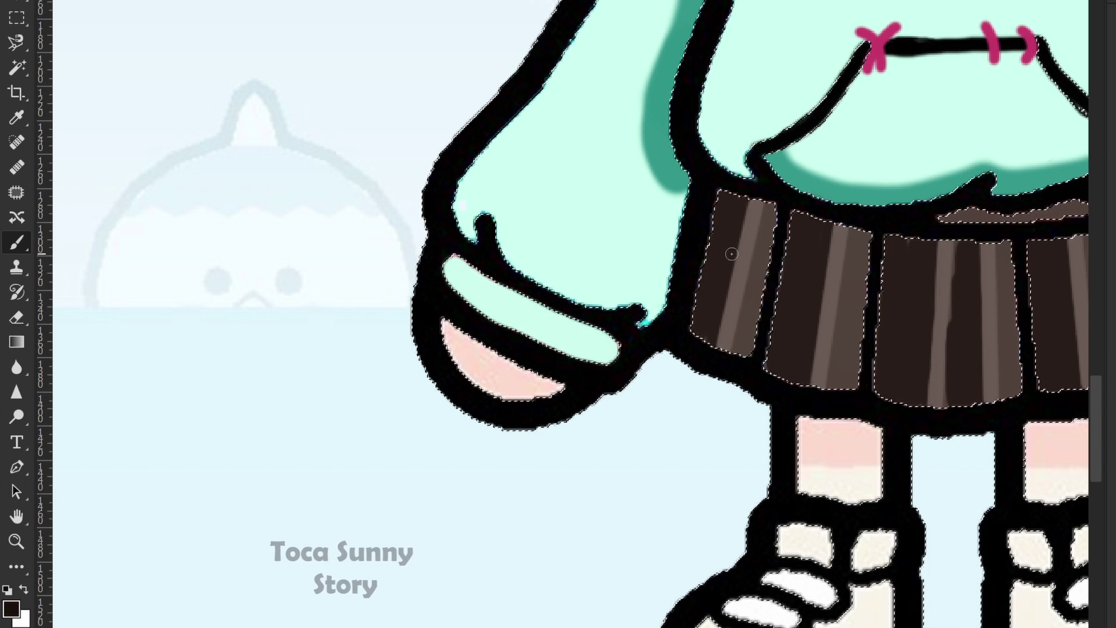
{"action": "left_click_drag", "start_coordinate": [704, 266], "coordinate": [760, 284]}
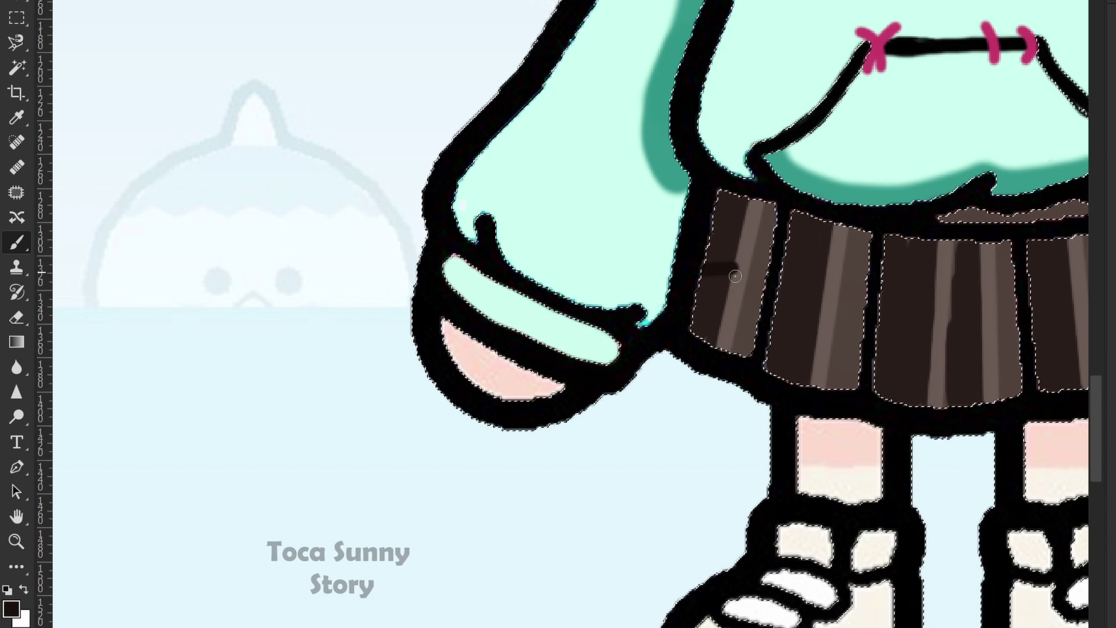
{"action": "left_click", "coordinate": [822, 288], "text": "shift"}
{"action": "left_click", "coordinate": [865, 309], "text": "shift"}
{"action": "left_click", "coordinate": [931, 306], "text": "shift"}
{"action": "left_click", "coordinate": [972, 325], "text": "shift"}
{"action": "left_click", "coordinate": [1016, 308], "text": "shift"}
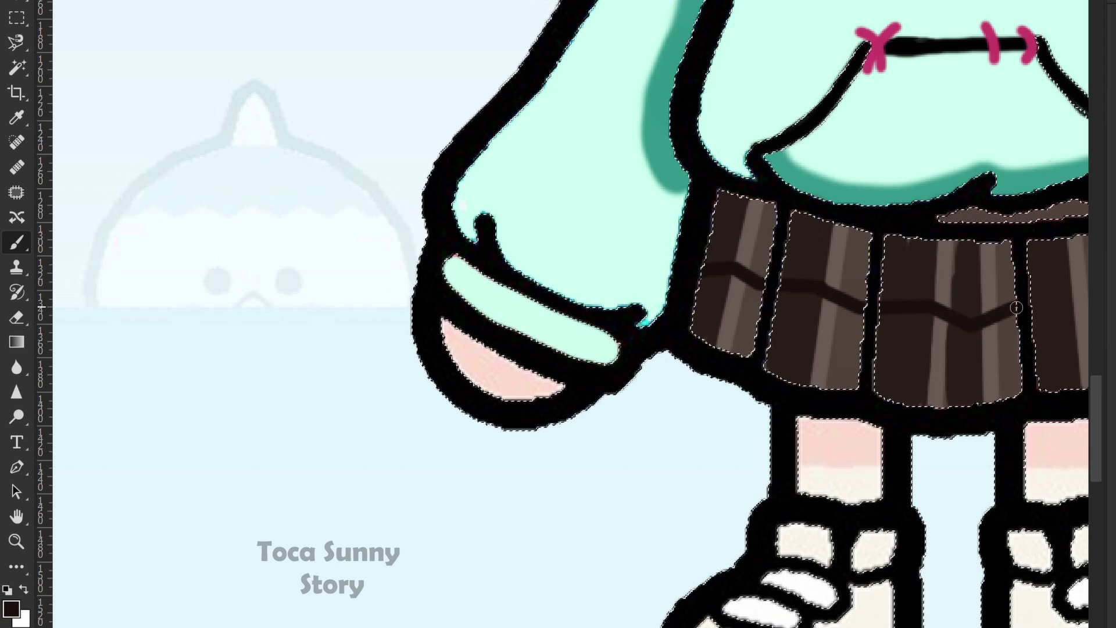
- Continue the dark zigzag tier line across the two right skirt panels and clear the selection
{"action": "left_click_drag", "start_coordinate": [1017, 307], "coordinate": [648, 279]}
{"action": "left_click", "coordinate": [706, 288], "text": "shift"}
{"action": "left_click", "coordinate": [748, 269], "text": "shift"}
{"action": "left_click", "coordinate": [794, 268], "text": "shift"}
{"action": "left_click", "coordinate": [823, 248], "text": "shift"}
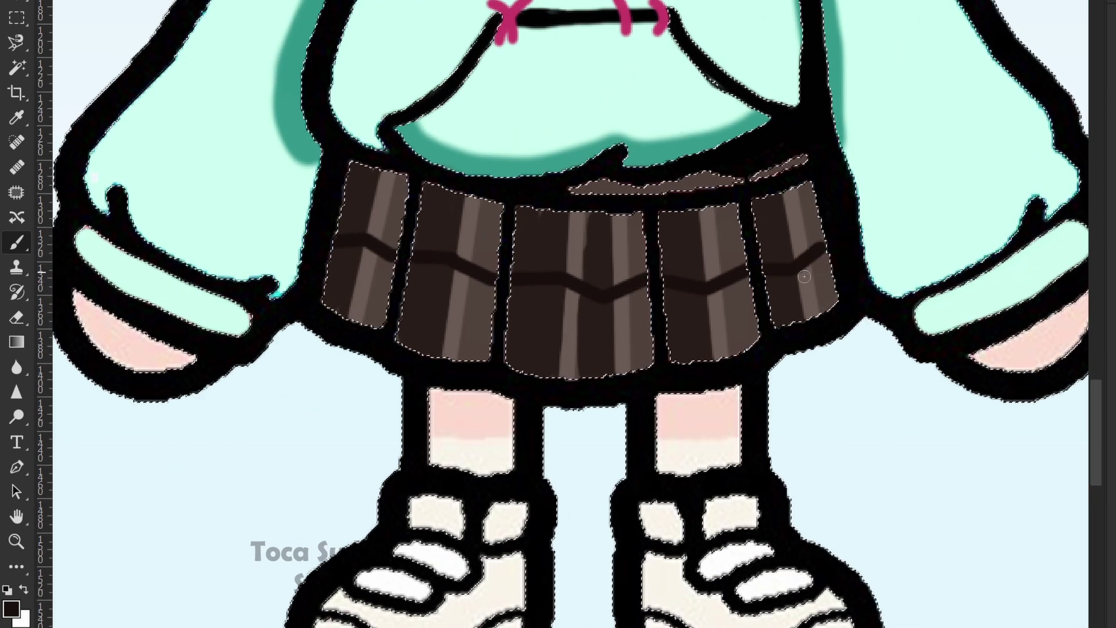
{"action": "key", "text": "z"}
{"action": "left_click_drag", "start_coordinate": [804, 276], "coordinate": [737, 311]}
{"action": "left_click_drag", "start_coordinate": [942, 277], "coordinate": [496, 301]}
{"action": "mouse_move", "coordinate": [892, 263]}
{"action": "left_mouse_down"}
{"action": "mouse_move", "coordinate": [418, 274]}
{"action": "mouse_move", "coordinate": [703, 230]}
{"action": "left_mouse_up"}
{"action": "left_click_drag", "start_coordinate": [116, 362], "coordinate": [651, 291]}
{"action": "left_click_drag", "start_coordinate": [750, 224], "coordinate": [406, 318]}
{"action": "key", "text": "j"}
{"action": "key", "text": "ctrl+d"}
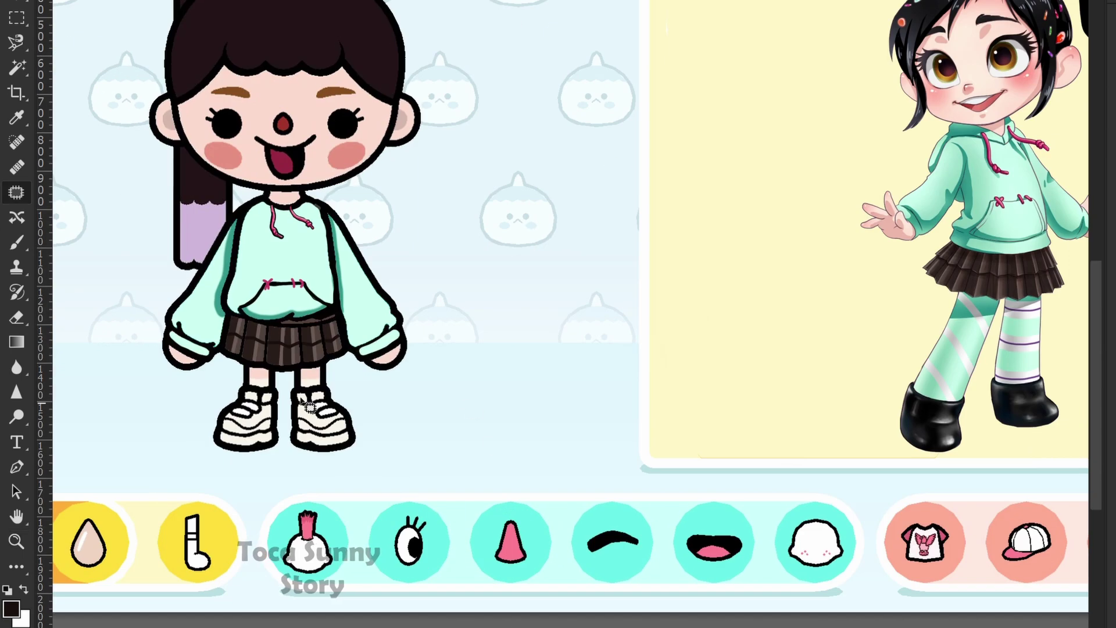
- Sample the green from the reference girl's stocking and paint both of the character's legs with it
{"action": "key", "text": "b"}
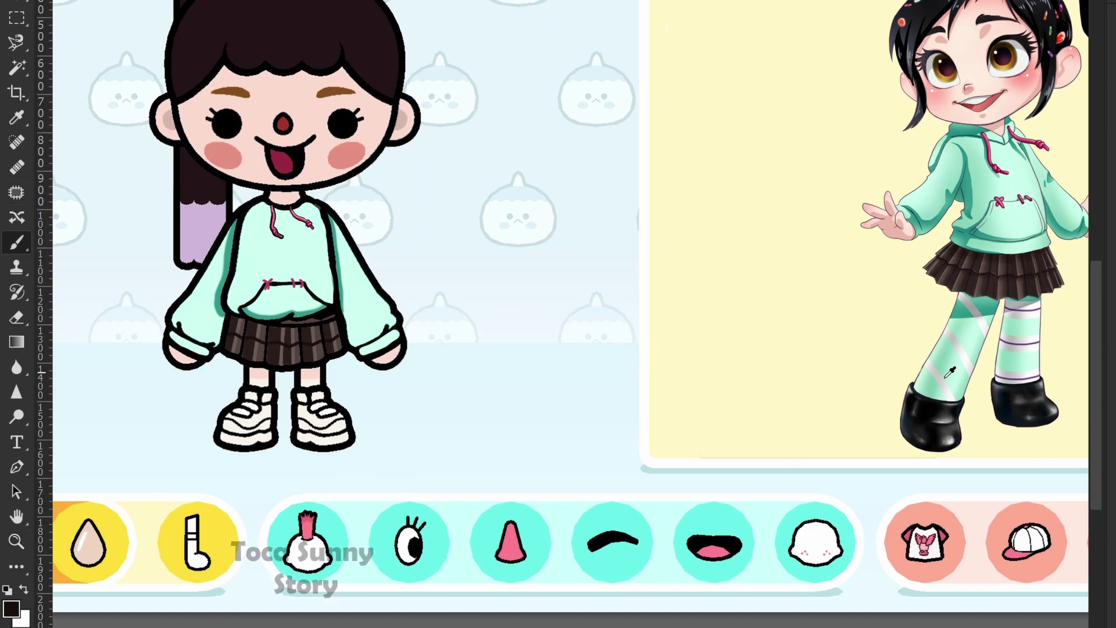
{"action": "left_click", "coordinate": [950, 372], "text": "alt"}
{"action": "scroll", "coordinate": [323, 312], "scroll_direction": "up", "scroll_amount": 4}
{"action": "mouse_move", "coordinate": [274, 306]}
{"action": "left_mouse_down"}
{"action": "mouse_move", "coordinate": [269, 343]}
{"action": "mouse_move", "coordinate": [288, 361]}
{"action": "mouse_move", "coordinate": [327, 364]}
{"action": "mouse_move", "coordinate": [336, 330]}
{"action": "mouse_move", "coordinate": [320, 301]}
{"action": "mouse_move", "coordinate": [268, 297]}
{"action": "mouse_move", "coordinate": [299, 330]}
{"action": "left_mouse_up"}
{"action": "mouse_move", "coordinate": [520, 297]}
{"action": "left_mouse_down"}
{"action": "mouse_move", "coordinate": [539, 365]}
{"action": "mouse_move", "coordinate": [585, 358]}
{"action": "mouse_move", "coordinate": [586, 302]}
{"action": "mouse_move", "coordinate": [535, 302]}
{"action": "mouse_move", "coordinate": [549, 334]}
{"action": "left_mouse_up"}
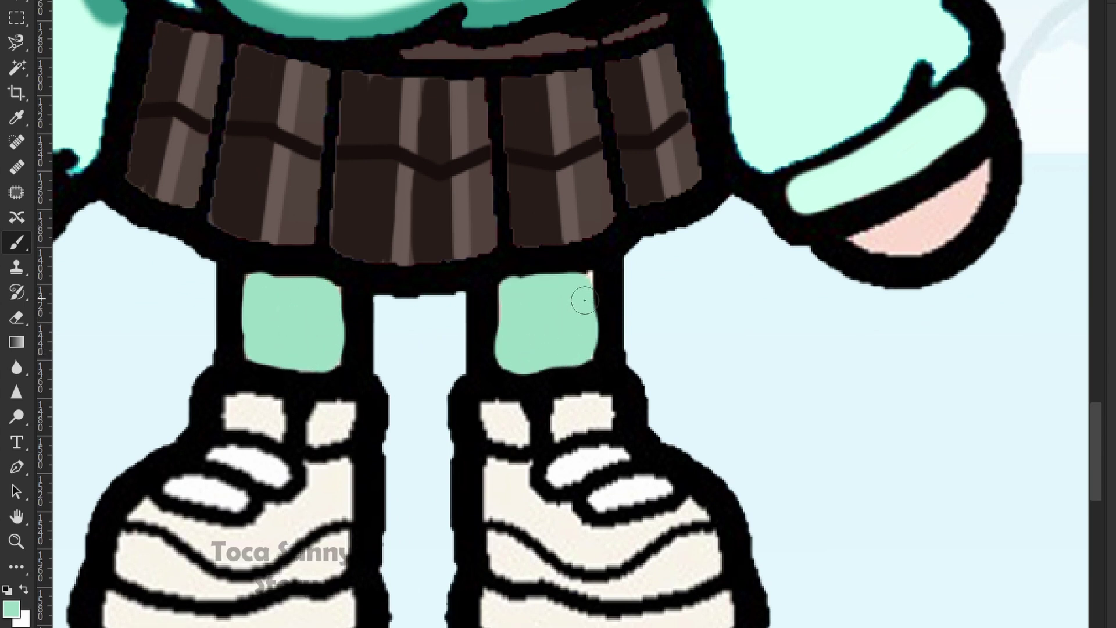
- Paint parallel off-white diagonal stripes across the left stocking
{"action": "left_click", "coordinate": [334, 339], "text": "shift"}
{"action": "left_click", "coordinate": [335, 357], "text": "shift"}
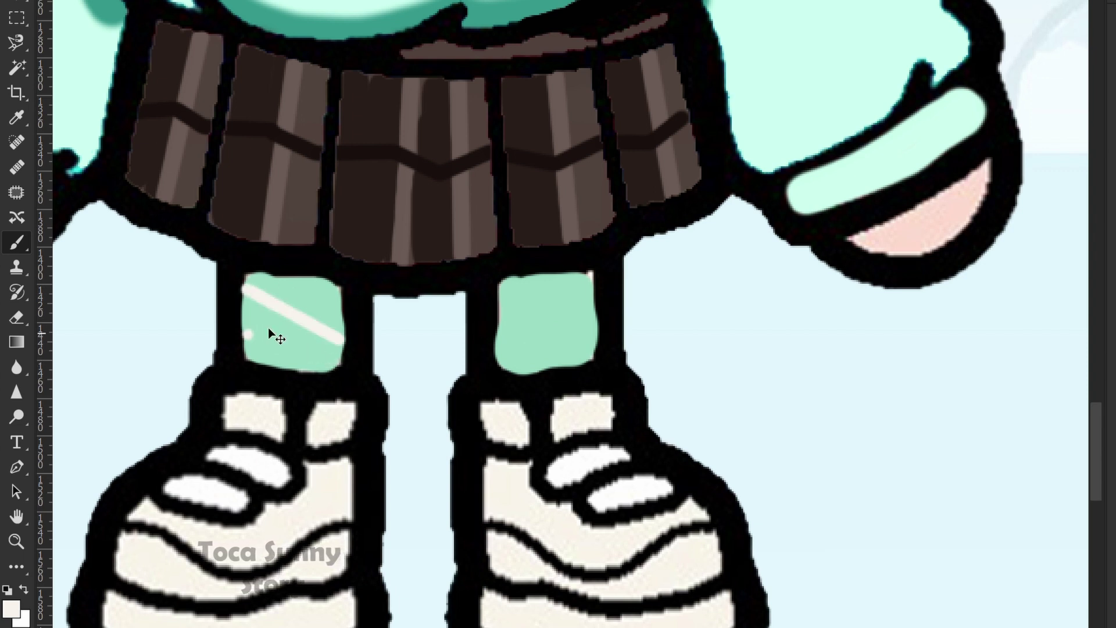
{"action": "left_click", "coordinate": [333, 366], "text": "shift"}
- Paint two off-white horizontal bands with thin black lines across the right stocking, following the reference
{"action": "key", "text": "z"}
{"action": "left_click", "coordinate": [349, 354], "text": "alt"}
{"action": "left_click", "coordinate": [349, 354], "text": "alt"}
{"action": "left_click_drag", "start_coordinate": [553, 343], "coordinate": [147, 363]}
{"action": "left_click_drag", "start_coordinate": [119, 325], "coordinate": [530, 314]}
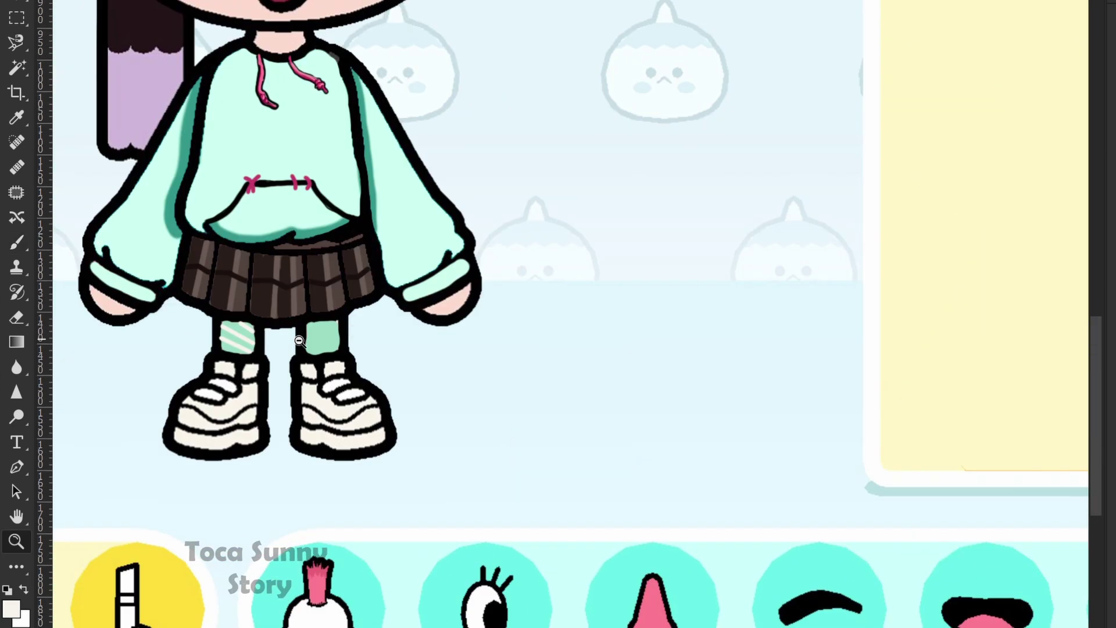
{"action": "scroll", "coordinate": [300, 341], "scroll_direction": "up", "scroll_amount": 4}
{"action": "key", "text": "b"}
{"action": "left_click", "coordinate": [356, 299]}
{"action": "left_click", "coordinate": [439, 299], "text": "shift"}
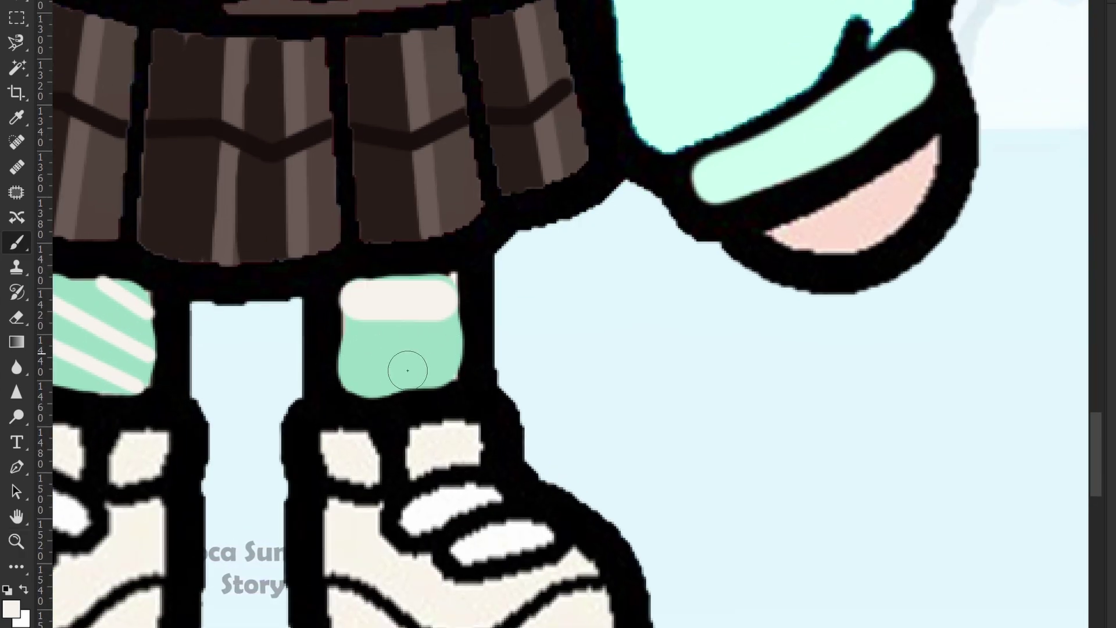
{"action": "left_click", "coordinate": [368, 381]}
{"action": "left_click", "coordinate": [444, 376], "text": "shift"}
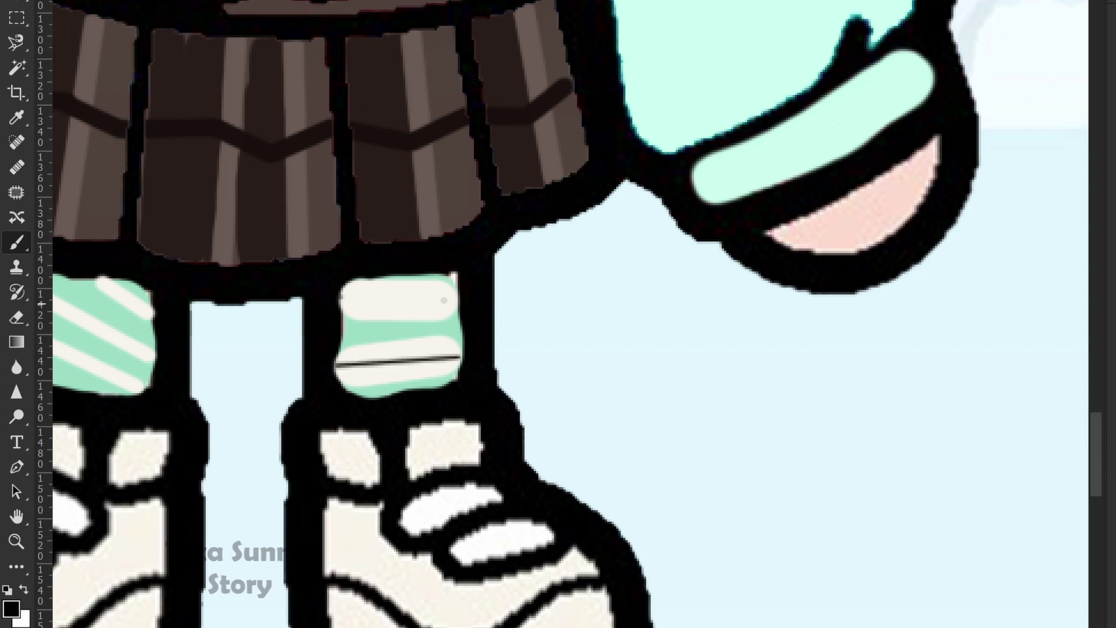
- Paint the middle sections of both shoes black, between the laces and the soles, and clear the selection
{"action": "scroll", "coordinate": [443, 300], "scroll_direction": "down", "scroll_amount": 8}
{"action": "scroll", "coordinate": [539, 387], "scroll_direction": "up", "scroll_amount": 4}
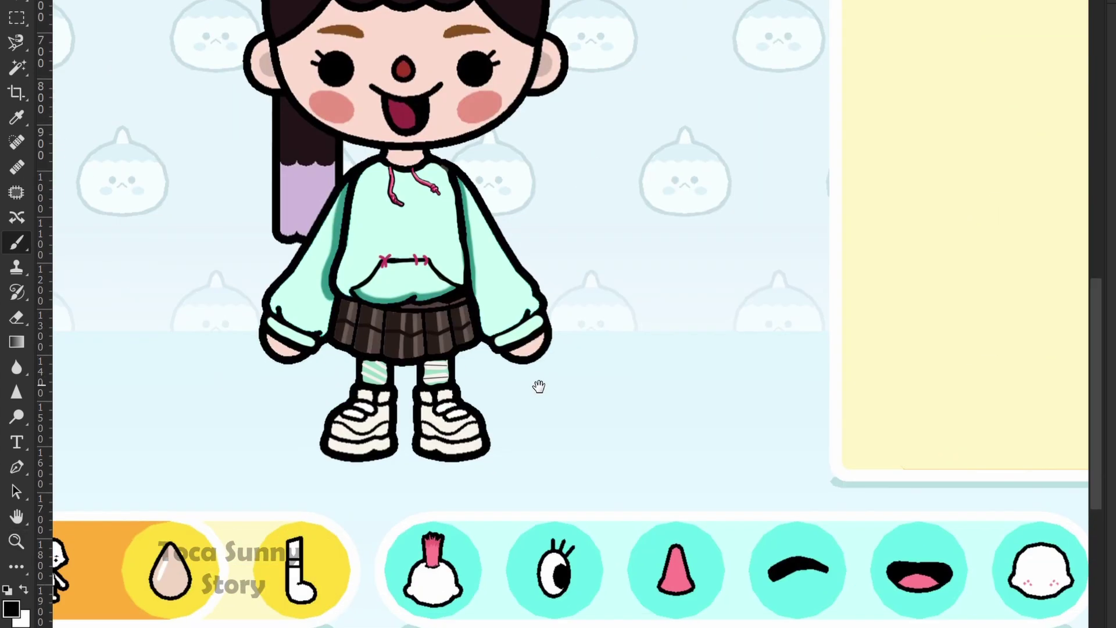
{"action": "scroll", "coordinate": [539, 387], "scroll_direction": "up", "scroll_amount": 4}
{"action": "mouse_move", "coordinate": [399, 392]}
{"action": "left_mouse_down"}
{"action": "mouse_move", "coordinate": [381, 409]}
{"action": "mouse_move", "coordinate": [362, 391]}
{"action": "mouse_move", "coordinate": [320, 429]}
{"action": "mouse_move", "coordinate": [257, 429]}
{"action": "mouse_move", "coordinate": [292, 516]}
{"action": "mouse_move", "coordinate": [377, 468]}
{"action": "mouse_move", "coordinate": [326, 409]}
{"action": "left_mouse_up"}
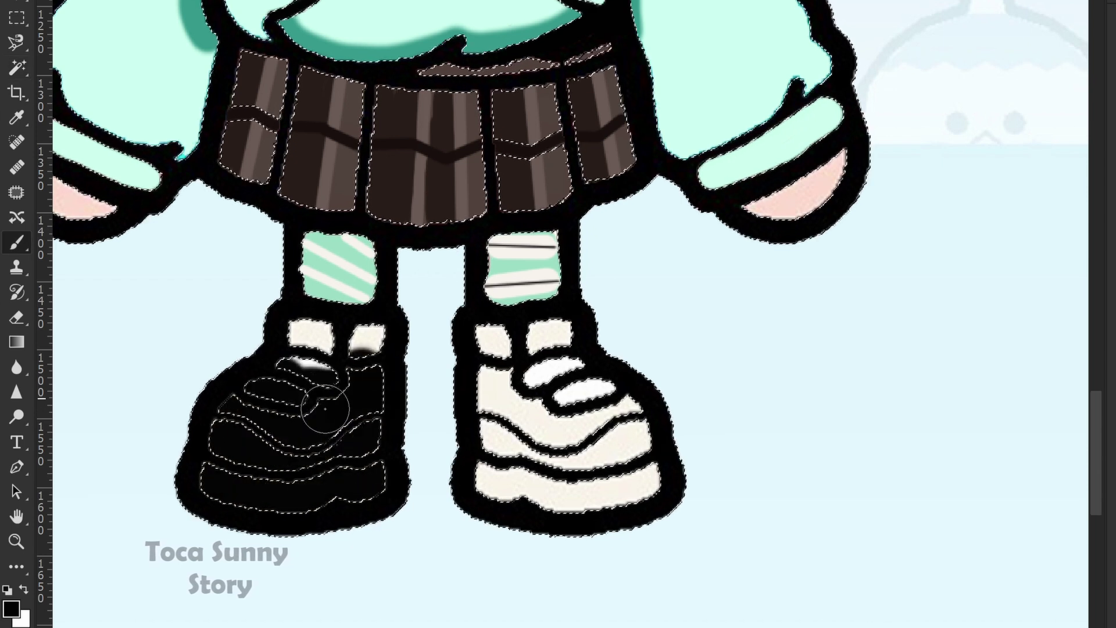
{"action": "key", "text": "ctrl+z"}
{"action": "mouse_move", "coordinate": [372, 378]}
{"action": "left_mouse_down"}
{"action": "mouse_move", "coordinate": [227, 459]}
{"action": "mouse_move", "coordinate": [399, 411]}
{"action": "mouse_move", "coordinate": [652, 448]}
{"action": "mouse_move", "coordinate": [535, 415]}
{"action": "mouse_move", "coordinate": [639, 459]}
{"action": "left_mouse_up"}
{"action": "key", "text": "j"}
{"action": "key", "text": "ctrl+d"}
{"action": "scroll", "coordinate": [829, 392], "scroll_direction": "down", "scroll_amount": 6}
{"action": "left_click_drag", "start_coordinate": [830, 392], "coordinate": [543, 394]}
{"action": "scroll", "coordinate": [541, 387], "scroll_direction": "down", "scroll_amount": 4}
{"action": "scroll", "coordinate": [384, 446], "scroll_direction": "up", "scroll_amount": 9}
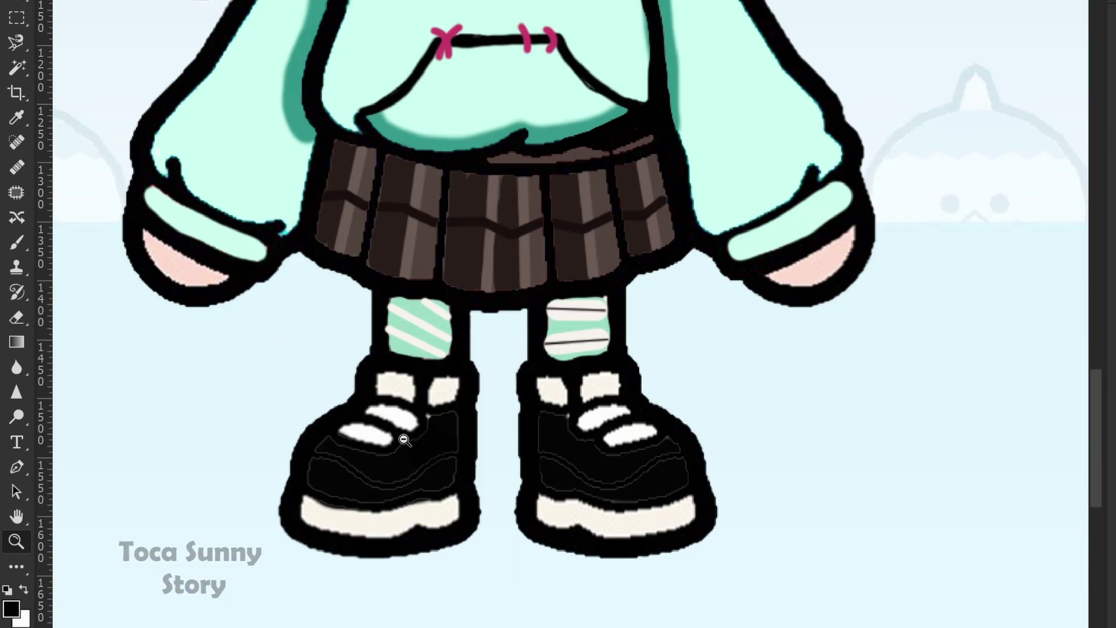
- Select the brown eyebrow on the right side of the face and paint it black
{"action": "scroll", "coordinate": [405, 440], "scroll_direction": "down", "scroll_amount": 5}
{"action": "scroll", "coordinate": [519, 421], "scroll_direction": "up", "scroll_amount": 2}
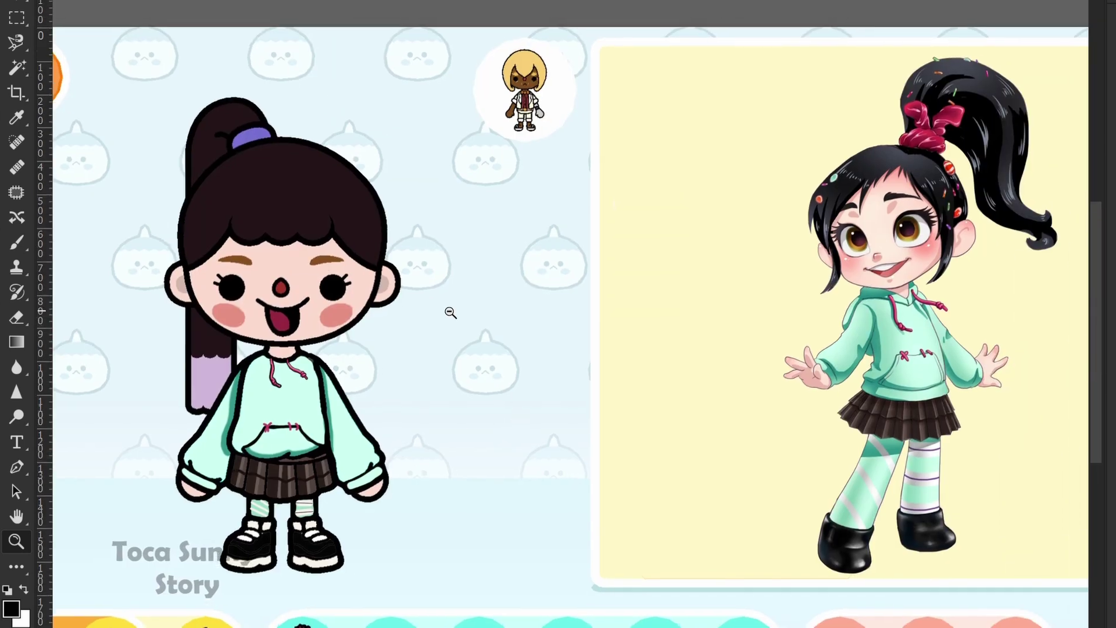
{"action": "scroll", "coordinate": [349, 169], "scroll_direction": "up", "scroll_amount": 2}
{"action": "left_click_drag", "start_coordinate": [534, 300], "coordinate": [623, 277]}
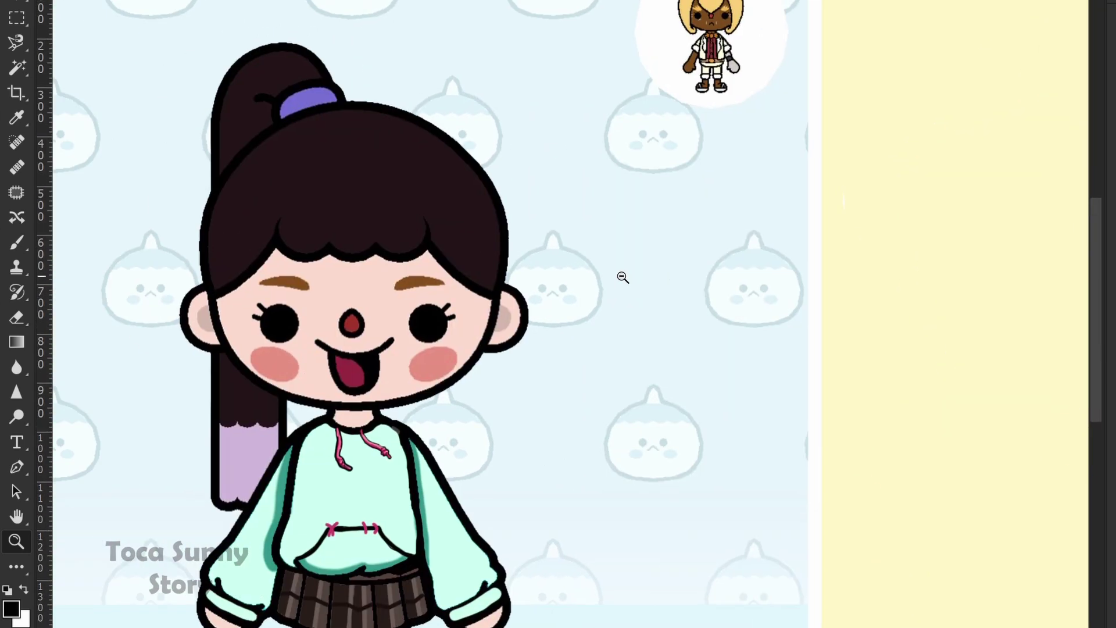
{"action": "scroll", "coordinate": [427, 297], "scroll_direction": "up", "scroll_amount": 8}
{"action": "scroll", "coordinate": [417, 388], "scroll_direction": "down", "scroll_amount": 6}
{"action": "scroll", "coordinate": [669, 376], "scroll_direction": "up", "scroll_amount": 4}
{"action": "left_click", "coordinate": [650, 333]}
{"action": "key", "text": "b"}
{"action": "mouse_move", "coordinate": [623, 339]}
{"action": "left_mouse_down"}
{"action": "mouse_move", "coordinate": [735, 331]}
{"action": "mouse_move", "coordinate": [712, 329]}
{"action": "left_mouse_up"}
- Select the eyebrow on the left side of the face, paint it black and clear the selection
{"action": "key", "text": "w"}
{"action": "left_click", "coordinate": [341, 335]}
{"action": "key", "text": "b"}
{"action": "left_click_drag", "start_coordinate": [381, 352], "coordinate": [259, 349]}
{"action": "key", "text": "ctrl+d"}
{"action": "key", "text": "j"}
{"action": "key", "text": "z"}
{"action": "scroll", "coordinate": [672, 432], "scroll_direction": "down", "scroll_amount": 6}
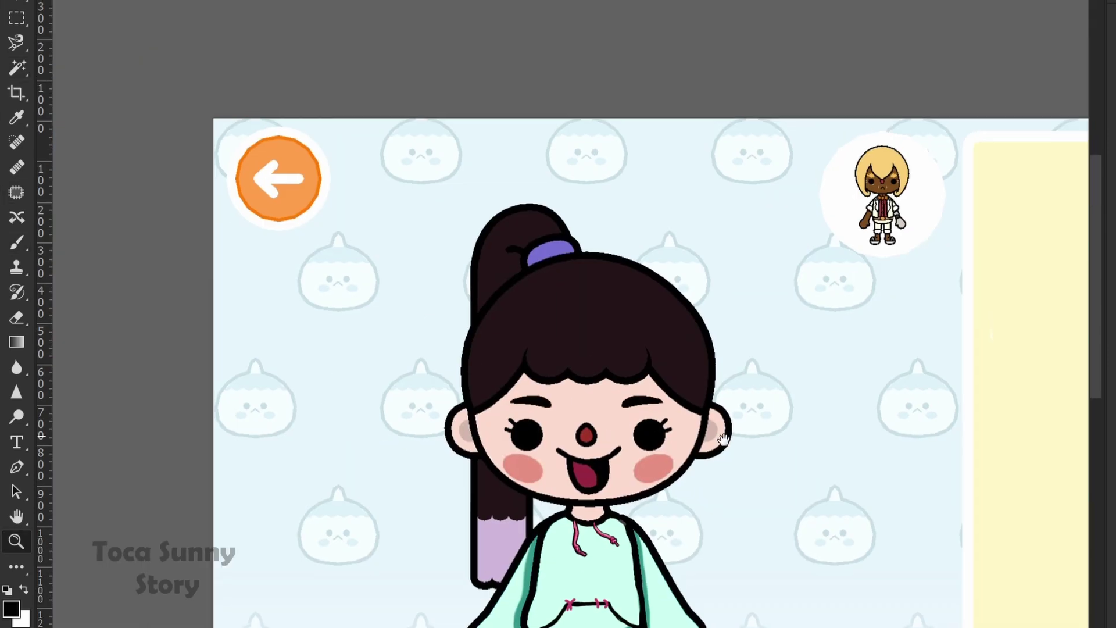
- Outline both eyes with their lashes on the reference girl and copy them to a new layer
{"action": "left_click_drag", "start_coordinate": [795, 429], "coordinate": [456, 396]}
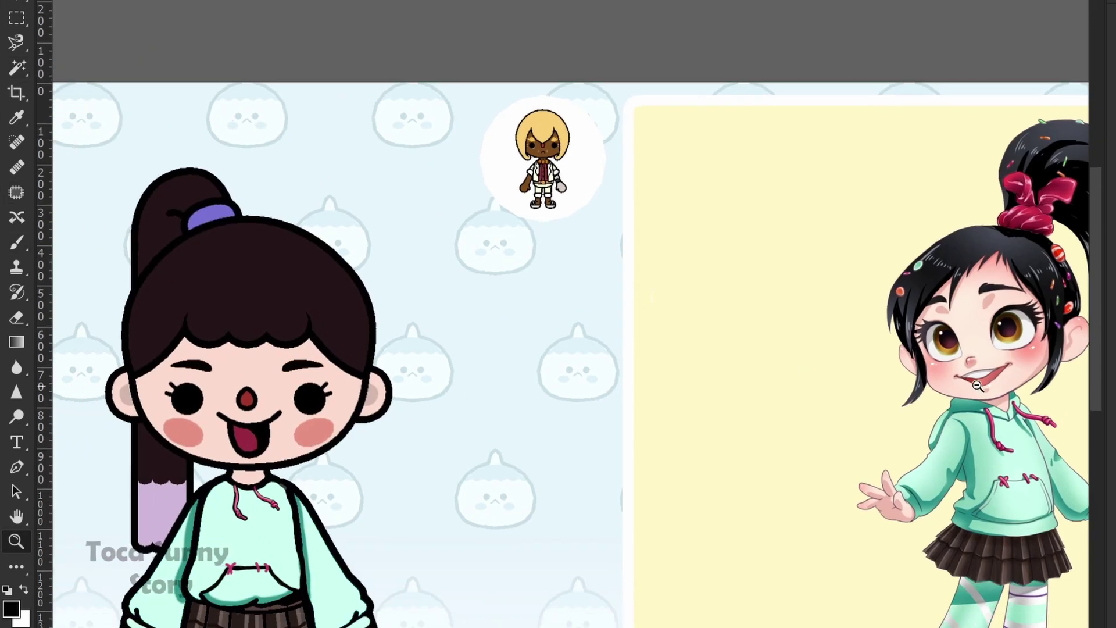
{"action": "scroll", "coordinate": [977, 386], "scroll_direction": "right", "scroll_amount": 3}
{"action": "scroll", "coordinate": [700, 302], "scroll_direction": "up", "scroll_amount": 5}
{"action": "key", "text": "j"}
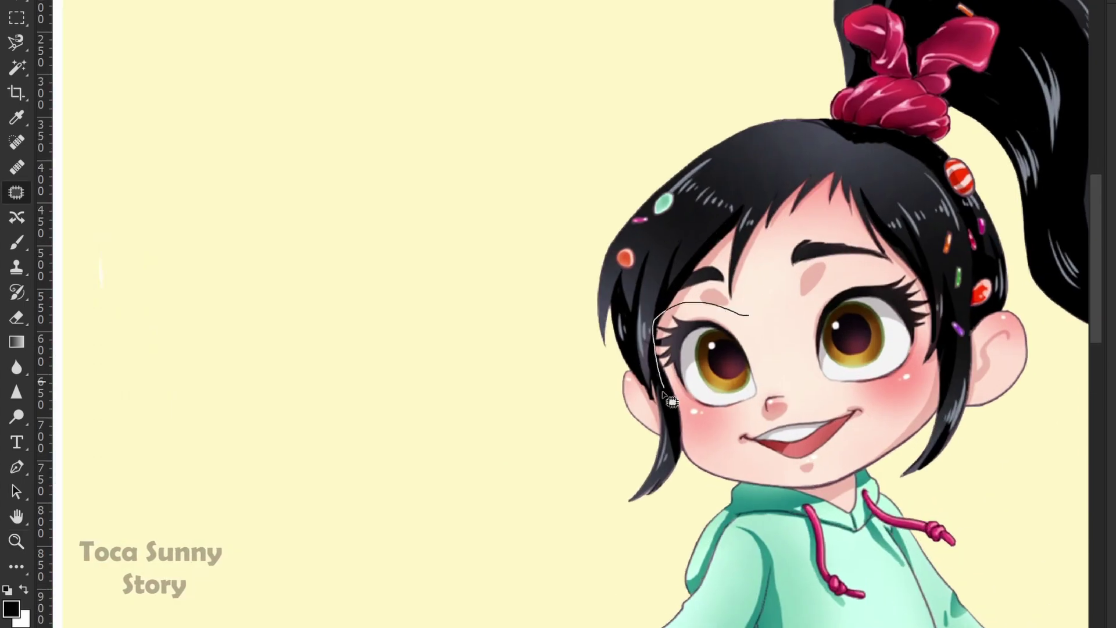
{"action": "left_click_drag", "start_coordinate": [812, 302], "coordinate": [814, 305]}
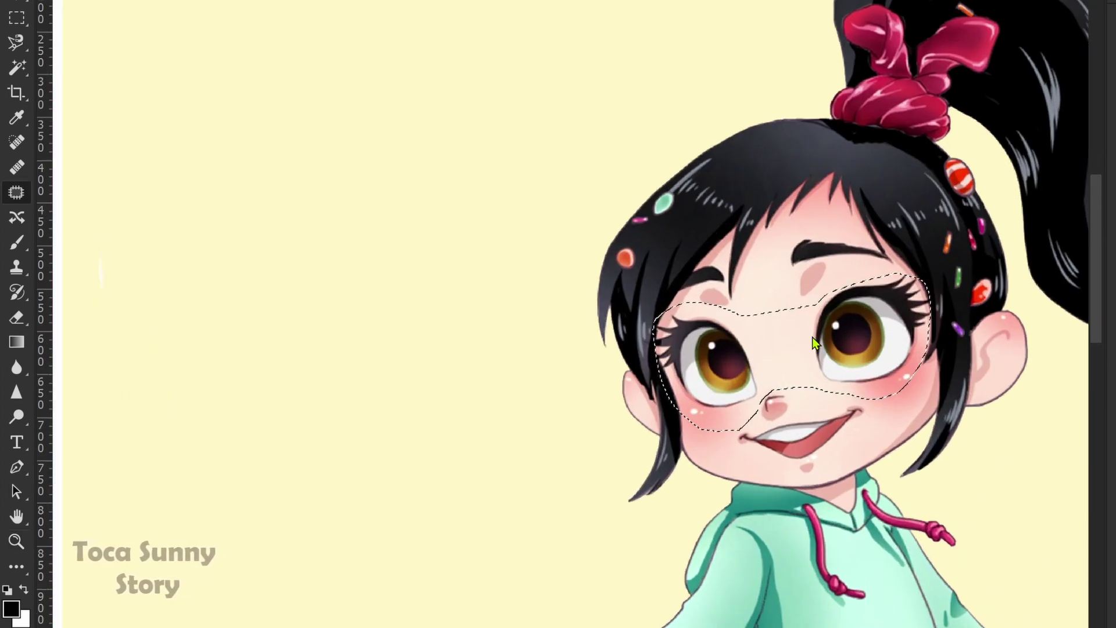
{"action": "key", "text": "b"}
{"action": "key", "text": "v"}
{"action": "key", "text": "ctrl+c"}
{"action": "key", "text": "ctrl+v"}
- Move the copied eyes onto the character's face, rotating and enlarging them to cover the original eyes
{"action": "key", "text": "z"}
{"action": "scroll", "coordinate": [872, 468], "scroll_direction": "down", "scroll_amount": 6}
{"action": "left_click_drag", "start_coordinate": [849, 430], "coordinate": [563, 488]}
{"action": "key", "text": "z"}
{"action": "left_click_drag", "start_coordinate": [382, 290], "coordinate": [413, 312]}
{"action": "key", "text": "ctrl+t"}
{"action": "left_click_drag", "start_coordinate": [685, 369], "coordinate": [316, 309]}
{"action": "left_click_drag", "start_coordinate": [423, 275], "coordinate": [479, 300]}
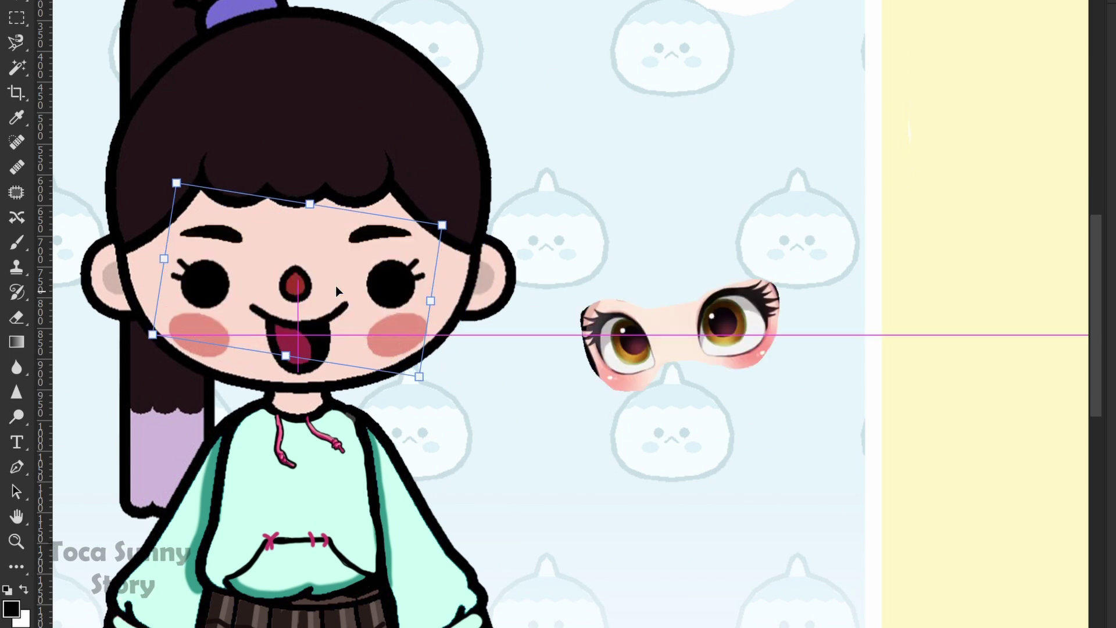
{"action": "left_click_drag", "start_coordinate": [672, 329], "coordinate": [312, 256]}
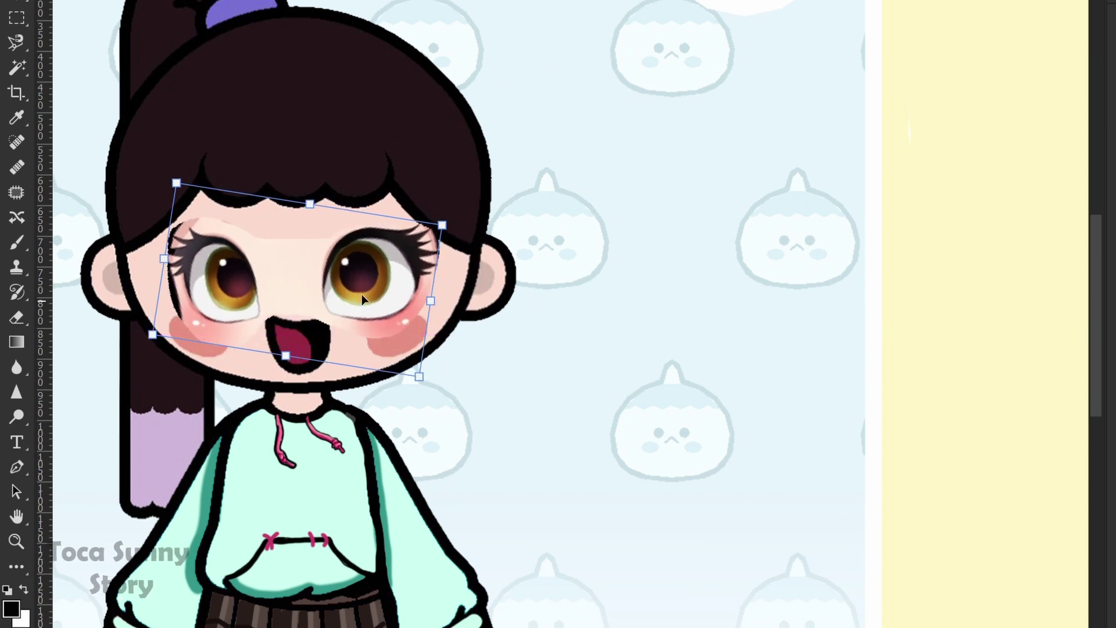
{"action": "key", "text": "ctrl+plus"}
{"action": "left_click_drag", "start_coordinate": [431, 298], "coordinate": [433, 299]}
{"action": "key", "text": "Return"}
- Brush away the pasted skin around the nose, mouth and both cheeks to leave the character's own features
{"action": "key", "text": "z"}
{"action": "mouse_move", "coordinate": [234, 294]}
{"action": "left_mouse_down"}
{"action": "mouse_move", "coordinate": [250, 294]}
{"action": "mouse_move", "coordinate": [266, 237]}
{"action": "left_mouse_up"}
{"action": "mouse_move", "coordinate": [183, 196]}
{"action": "left_mouse_down"}
{"action": "mouse_move", "coordinate": [292, 318]}
{"action": "mouse_move", "coordinate": [316, 265]}
{"action": "left_mouse_up"}
{"action": "left_click_drag", "start_coordinate": [367, 211], "coordinate": [323, 317]}
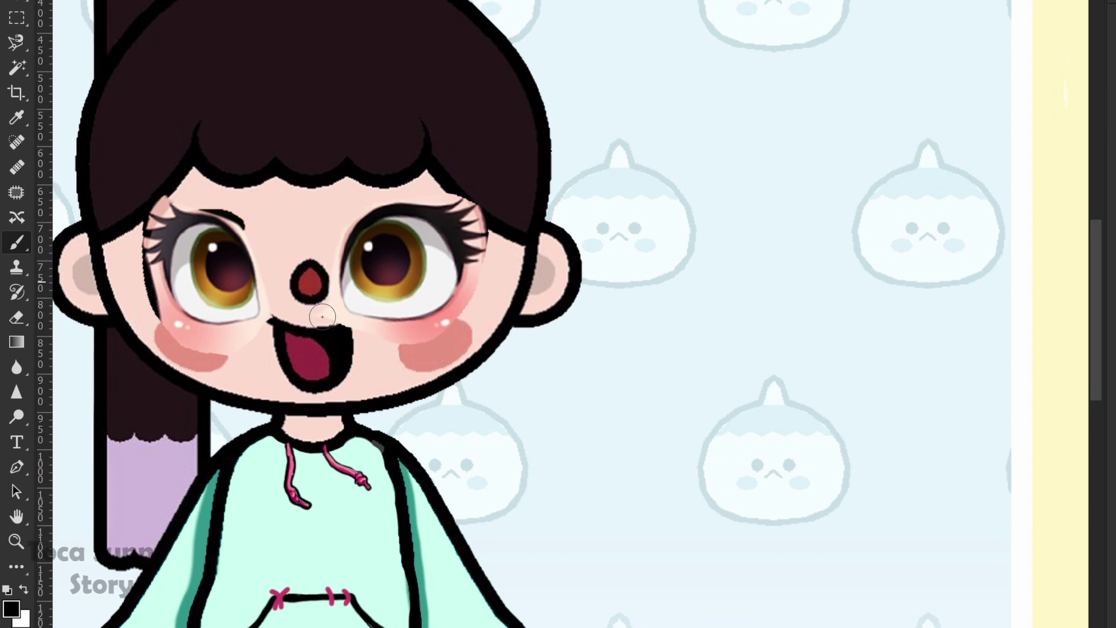
{"action": "left_click_drag", "start_coordinate": [397, 349], "coordinate": [429, 346]}
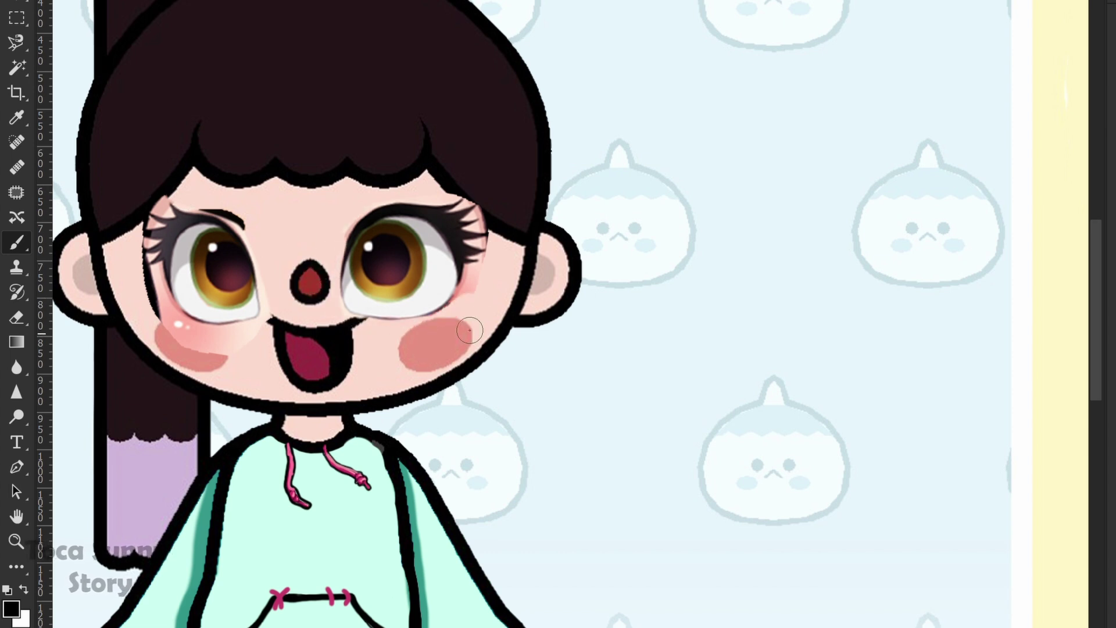
{"action": "left_click_drag", "start_coordinate": [256, 328], "coordinate": [163, 330]}
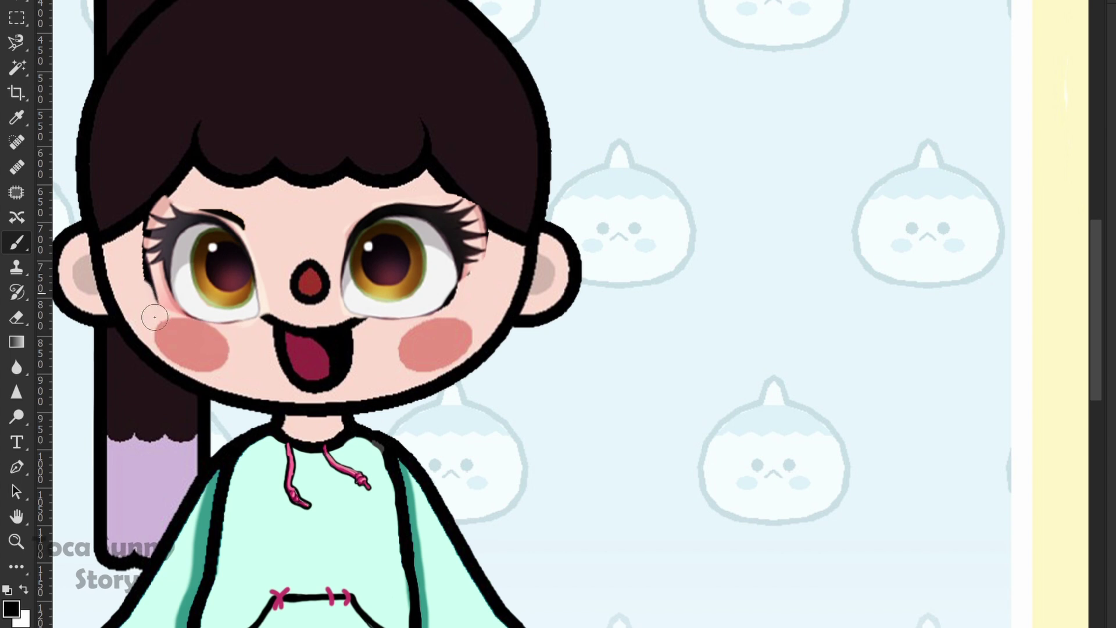
- Clean up the leftover pasted skin and hair around the lashes of the eye on the left side of the face
{"action": "scroll", "coordinate": [187, 344], "scroll_direction": "up", "scroll_amount": 5}
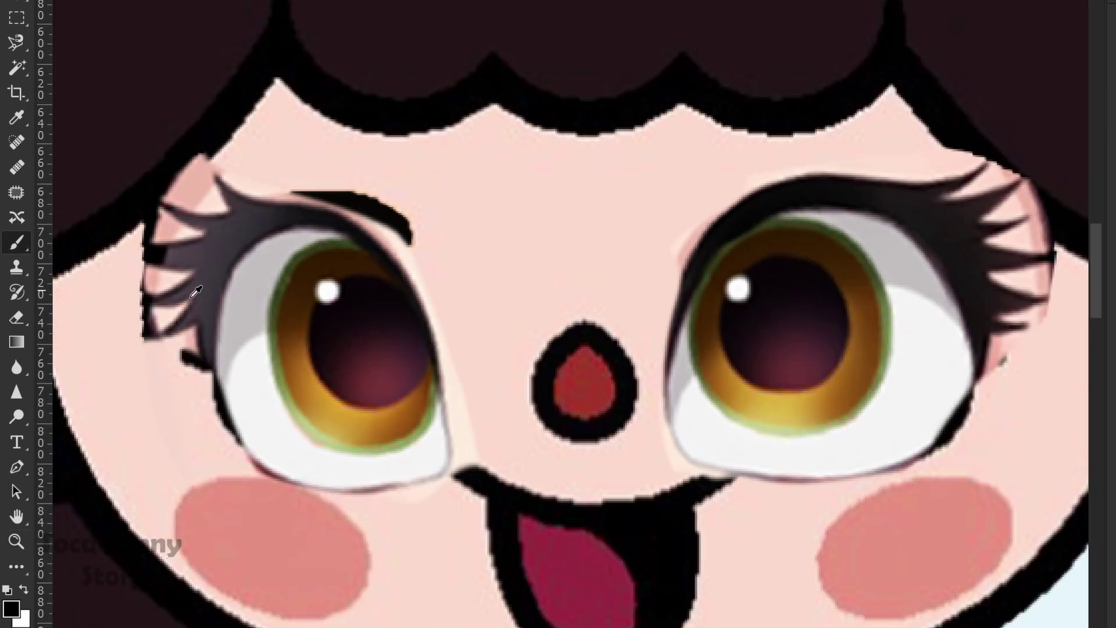
{"action": "mouse_move", "coordinate": [147, 303]}
{"action": "left_mouse_down"}
{"action": "mouse_move", "coordinate": [170, 289]}
{"action": "mouse_move", "coordinate": [158, 206]}
{"action": "mouse_move", "coordinate": [134, 160]}
{"action": "mouse_move", "coordinate": [209, 199]}
{"action": "mouse_move", "coordinate": [194, 164]}
{"action": "mouse_move", "coordinate": [173, 180]}
{"action": "left_mouse_up"}
{"action": "key", "text": "x"}
{"action": "mouse_move", "coordinate": [178, 210]}
{"action": "left_mouse_down"}
{"action": "mouse_move", "coordinate": [190, 218]}
{"action": "mouse_move", "coordinate": [192, 203]}
{"action": "left_mouse_up"}
{"action": "key", "text": "x"}
- Brush away the leftover skin at the inner eye corners and around the lashes on the right side of the face
{"action": "left_click_drag", "start_coordinate": [670, 254], "coordinate": [410, 228]}
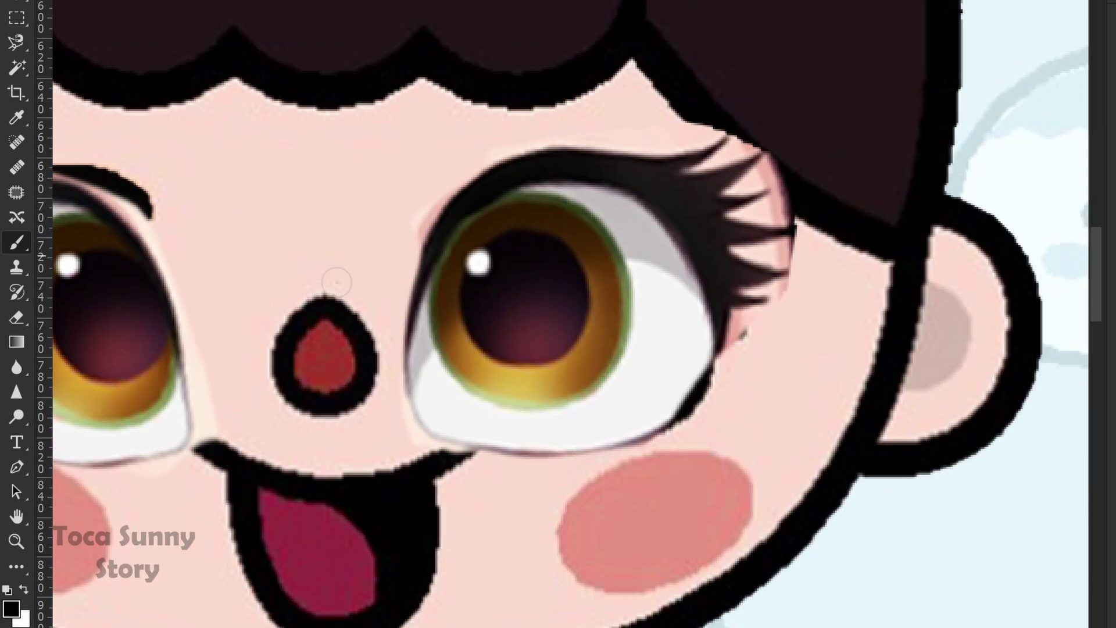
{"action": "left_click_drag", "start_coordinate": [214, 339], "coordinate": [157, 479]}
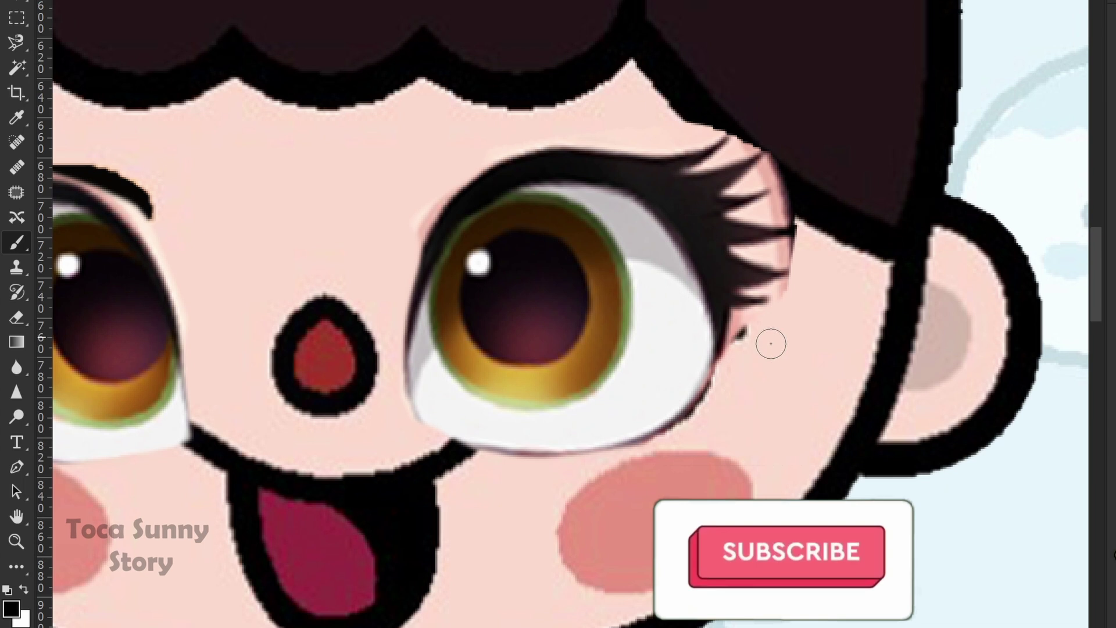
{"action": "mouse_move", "coordinate": [806, 241]}
{"action": "left_mouse_down"}
{"action": "mouse_move", "coordinate": [777, 217]}
{"action": "mouse_move", "coordinate": [747, 153]}
{"action": "mouse_move", "coordinate": [710, 125]}
{"action": "left_mouse_up"}
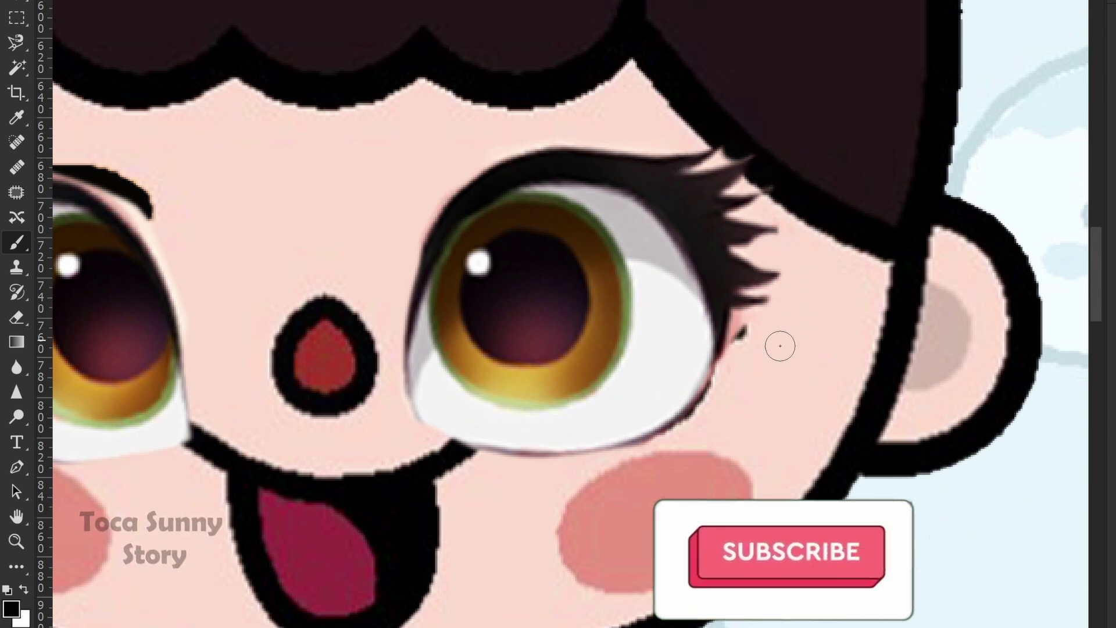
{"action": "left_click", "coordinate": [739, 330]}
- Brush away the pasted eye on the left side of the face, keeping only the one on the right side
{"action": "key", "text": "z"}
{"action": "left_click_drag", "start_coordinate": [758, 401], "coordinate": [444, 319]}
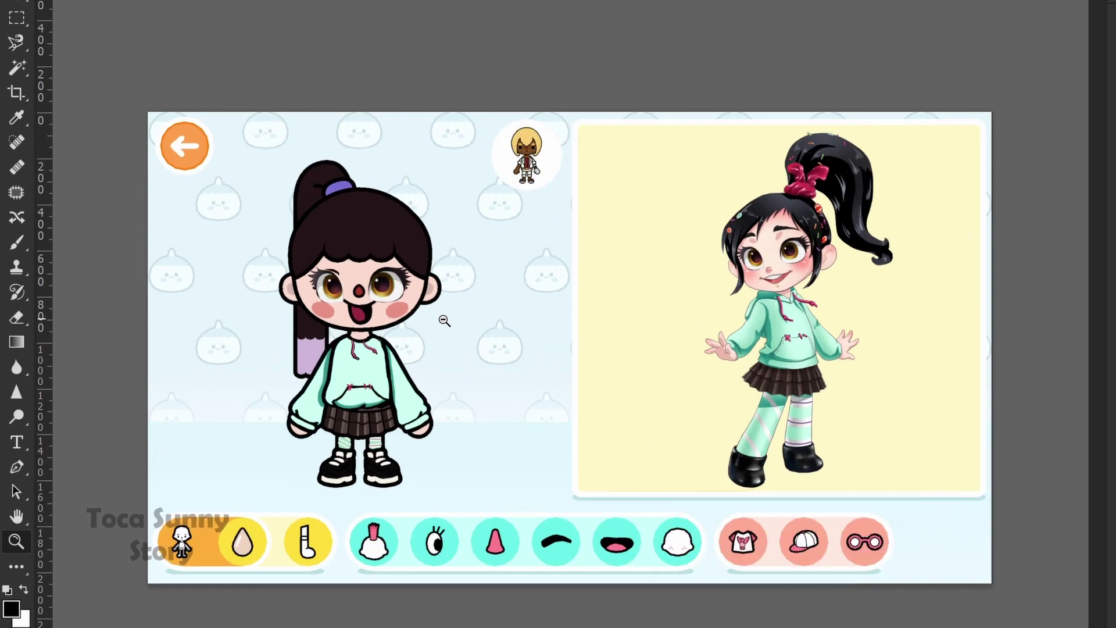
{"action": "left_click_drag", "start_coordinate": [316, 285], "coordinate": [389, 283]}
{"action": "key", "text": "b"}
{"action": "mouse_move", "coordinate": [314, 304]}
{"action": "left_mouse_down"}
{"action": "mouse_move", "coordinate": [304, 273]}
{"action": "mouse_move", "coordinate": [323, 349]}
{"action": "mouse_move", "coordinate": [306, 309]}
{"action": "mouse_move", "coordinate": [259, 270]}
{"action": "left_mouse_up"}
- Duplicate the remaining eye, flip it horizontally and place it symmetrically on the left side of the face
{"action": "key", "text": "ctrl+j"}
{"action": "key", "text": "ctrl+t"}
{"action": "right_click", "coordinate": [401, 355]}
{"action": "left_click", "coordinate": [526, 556]}
{"action": "left_click_drag", "start_coordinate": [452, 354], "coordinate": [433, 355]}
{"action": "left_click_drag", "start_coordinate": [589, 397], "coordinate": [591, 385]}
{"action": "key", "text": "Return"}
{"action": "left_click_drag", "start_coordinate": [465, 323], "coordinate": [475, 319]}
{"action": "left_click_drag", "start_coordinate": [313, 329], "coordinate": [313, 323]}
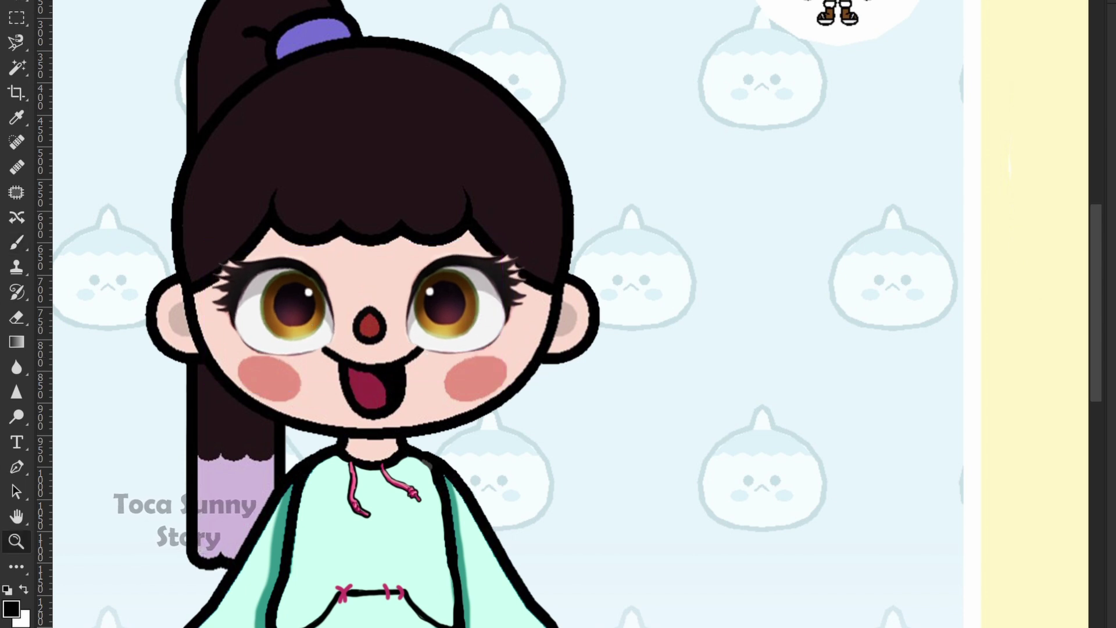
{"action": "left_click", "coordinate": [597, 403], "text": "alt"}
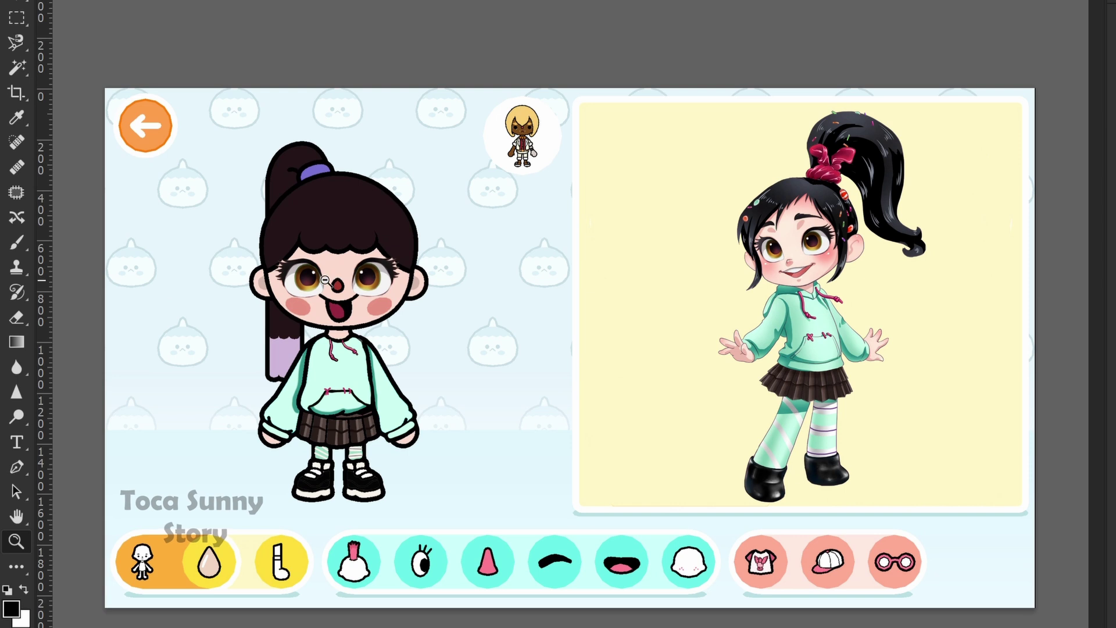
{"action": "scroll", "coordinate": [325, 280], "scroll_direction": "up", "scroll_amount": 1}
{"action": "left_click_drag", "start_coordinate": [469, 210], "coordinate": [473, 211]}
{"action": "key", "text": "w"}
{"action": "left_click", "coordinate": [356, 217]}
{"action": "key", "text": "j"}
{"action": "key", "text": "ctrl+d"}
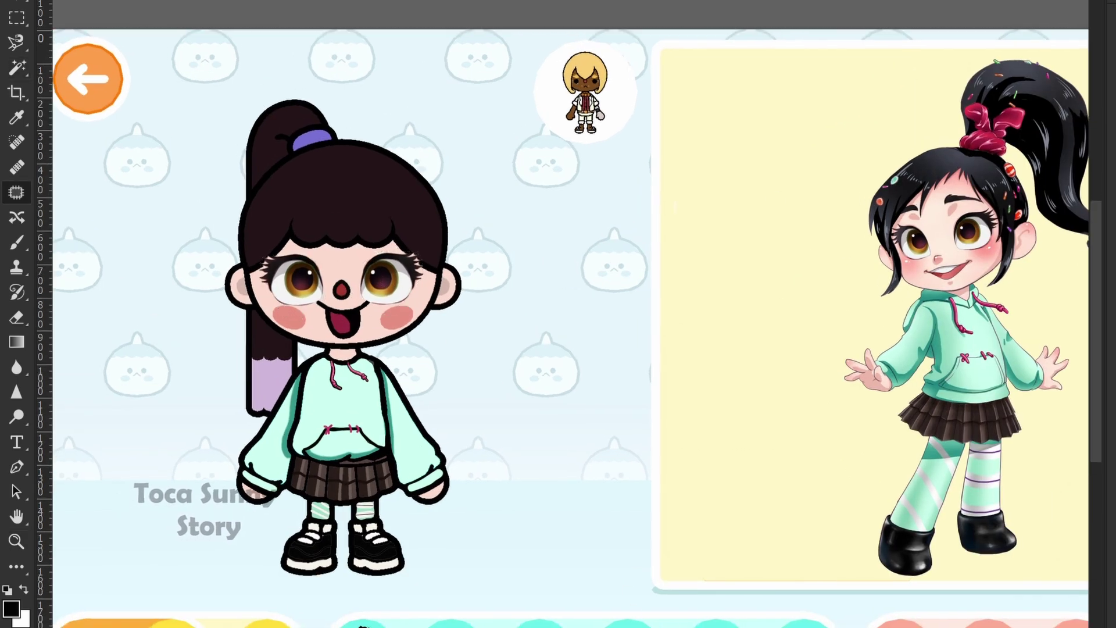
- Select the hair and ponytail and paint over the brown with black sampled from the reference hair, using an enlarged brush
{"action": "key", "text": "w"}
{"action": "left_click", "coordinate": [291, 122]}
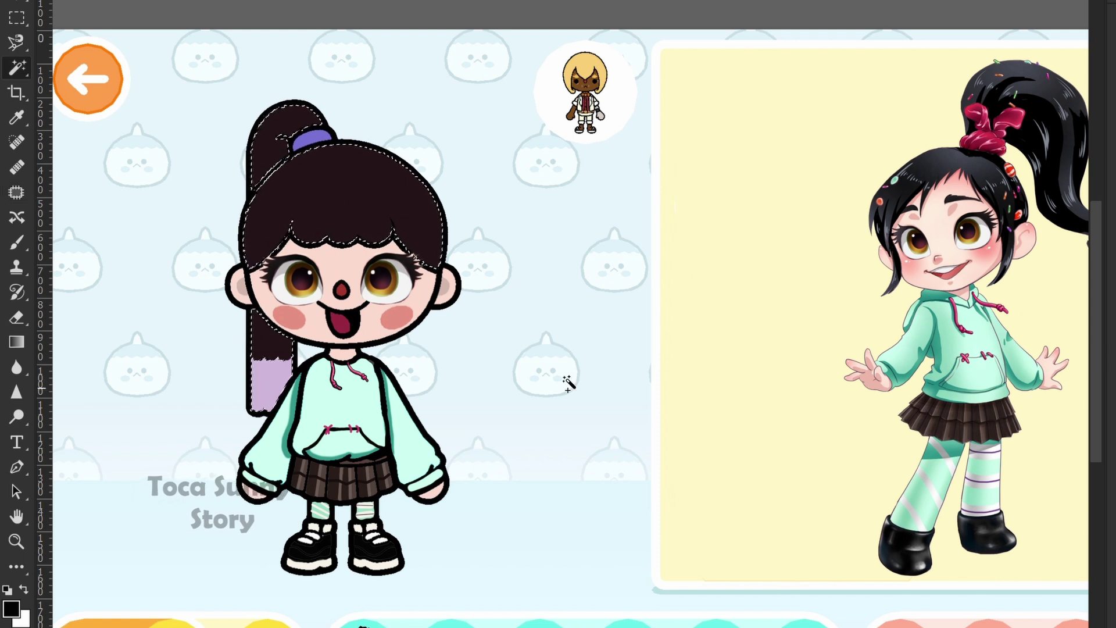
{"action": "key", "text": "b"}
{"action": "left_click", "coordinate": [1035, 184], "text": "alt"}
{"action": "key", "text": "bracketright"}
{"action": "key", "text": "bracketright"}
{"action": "key", "text": "bracketright"}
{"action": "key", "text": "bracketright"}
{"action": "key", "text": "bracketright"}
{"action": "mouse_move", "coordinate": [285, 157]}
{"action": "left_mouse_down"}
{"action": "mouse_move", "coordinate": [349, 212]}
{"action": "mouse_move", "coordinate": [365, 187]}
{"action": "left_mouse_up"}
- Shade the upper ponytail with grey sampled from the reference and cover the remaining hair and lavender ponytail tip in black
{"action": "left_click", "coordinate": [1031, 94], "text": "alt"}
{"action": "mouse_move", "coordinate": [420, 213]}
{"action": "left_mouse_down"}
{"action": "mouse_move", "coordinate": [298, 168]}
{"action": "mouse_move", "coordinate": [275, 373]}
{"action": "left_mouse_up"}
{"action": "left_click", "coordinate": [883, 240], "text": "alt"}
{"action": "right_click", "coordinate": [440, 174], "text": "alt"}
{"action": "right_click", "coordinate": [284, 148], "text": "alt"}
{"action": "mouse_move", "coordinate": [287, 135]}
{"action": "left_mouse_down"}
{"action": "mouse_move", "coordinate": [281, 167]}
{"action": "mouse_move", "coordinate": [291, 151]}
{"action": "mouse_move", "coordinate": [264, 226]}
{"action": "mouse_move", "coordinate": [287, 182]}
{"action": "mouse_move", "coordinate": [265, 249]}
{"action": "mouse_move", "coordinate": [362, 210]}
{"action": "mouse_move", "coordinate": [357, 232]}
{"action": "mouse_move", "coordinate": [425, 256]}
{"action": "left_mouse_up"}
{"action": "mouse_move", "coordinate": [320, 172]}
{"action": "left_mouse_down"}
{"action": "mouse_move", "coordinate": [444, 214]}
{"action": "mouse_move", "coordinate": [315, 207]}
{"action": "mouse_move", "coordinate": [282, 377]}
{"action": "left_mouse_up"}
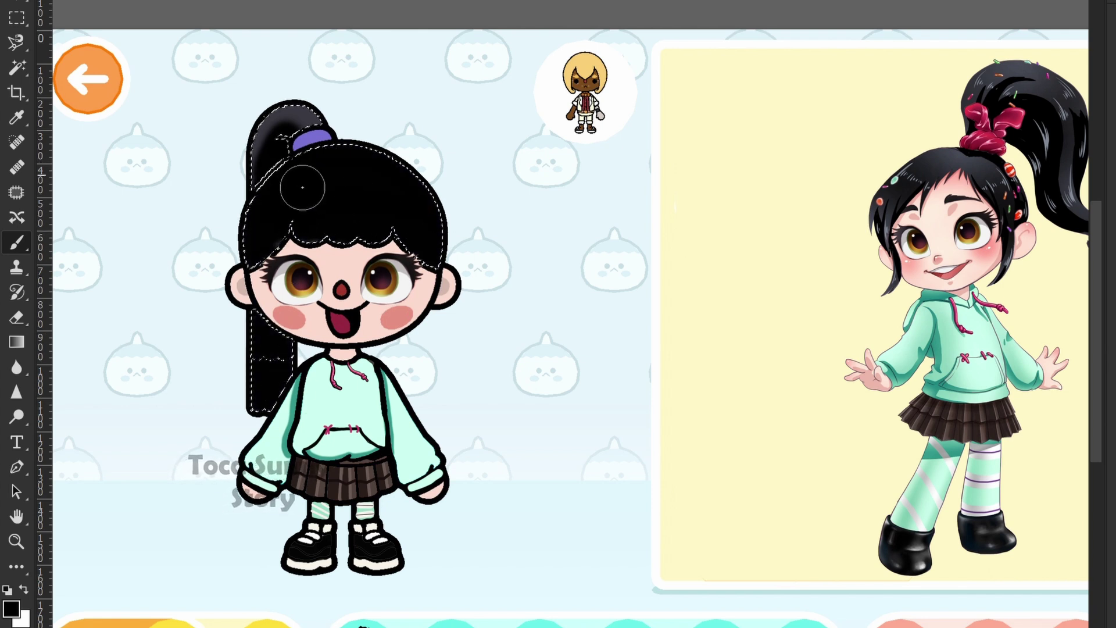
- Paint a soft dark grey highlight across the upper part of the hair and clear the selection
{"action": "left_click", "coordinate": [924, 161], "text": "alt"}
{"action": "right_click", "coordinate": [309, 177], "text": "alt"}
{"action": "right_click", "coordinate": [304, 174], "text": "alt"}
{"action": "right_click", "coordinate": [287, 179], "text": "alt"}
{"action": "mouse_move", "coordinate": [289, 184]}
{"action": "left_mouse_down"}
{"action": "mouse_move", "coordinate": [307, 202]}
{"action": "mouse_move", "coordinate": [341, 186]}
{"action": "mouse_move", "coordinate": [413, 208]}
{"action": "left_mouse_up"}
{"action": "right_click", "coordinate": [297, 177], "text": "alt"}
{"action": "mouse_move", "coordinate": [282, 185]}
{"action": "left_mouse_down"}
{"action": "mouse_move", "coordinate": [386, 183]}
{"action": "mouse_move", "coordinate": [429, 201]}
{"action": "left_mouse_up"}
{"action": "key", "text": "ctrl+d"}
- Touch up the lower ponytail with black, covering the seam and edges at its tip
{"action": "key", "text": "j"}
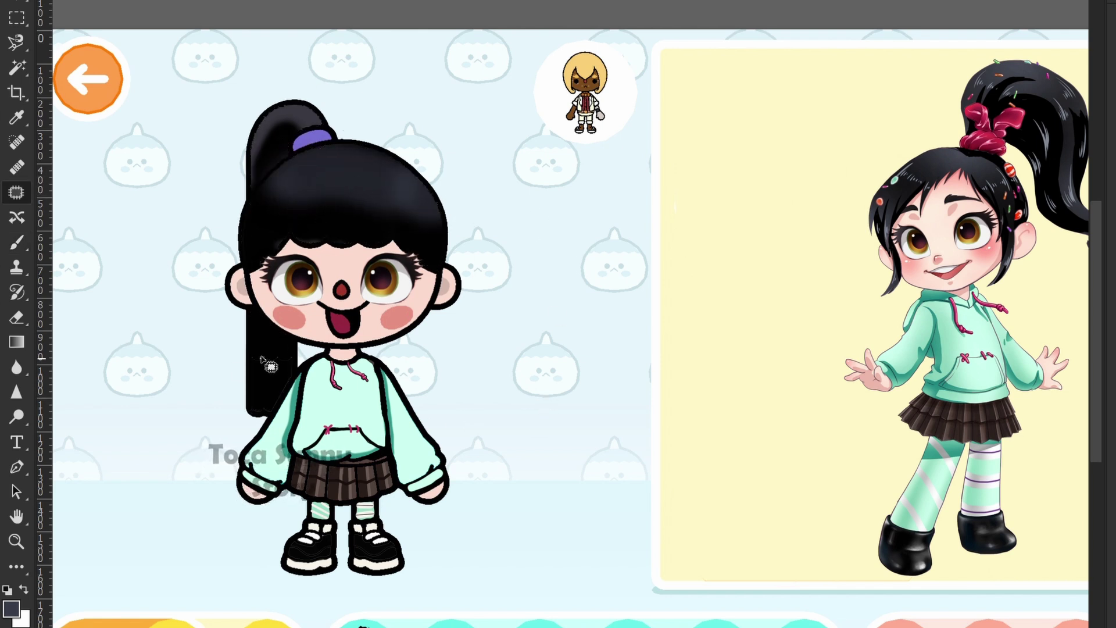
{"action": "left_click_drag", "start_coordinate": [260, 377], "coordinate": [289, 418]}
{"action": "key", "text": "b"}
{"action": "right_click", "coordinate": [338, 377], "text": "alt"}
{"action": "left_click", "coordinate": [277, 352], "text": "alt"}
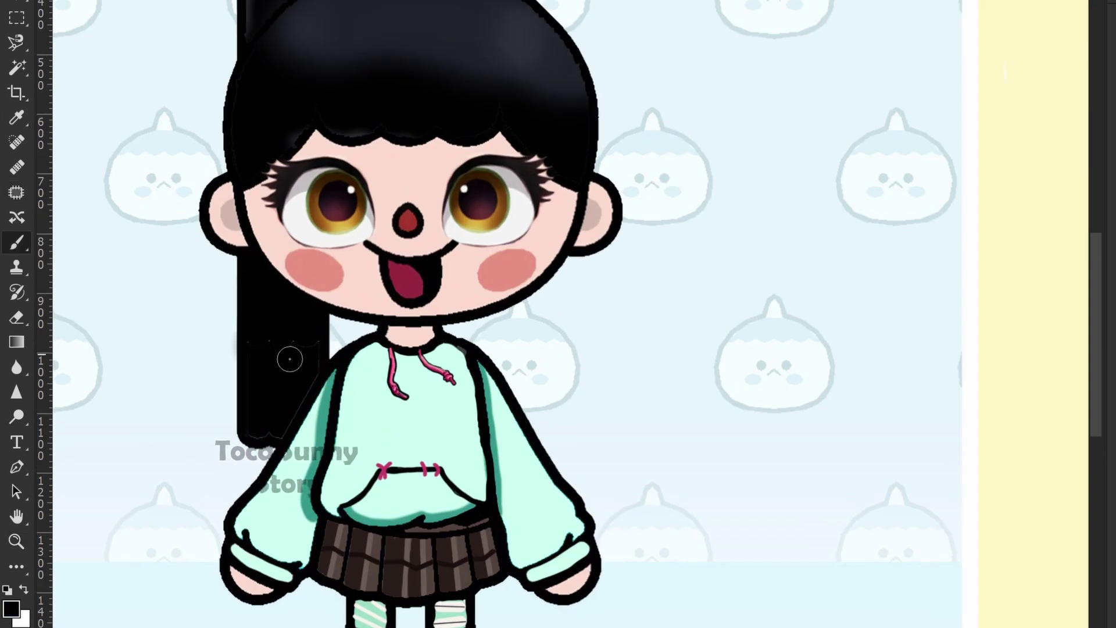
{"action": "left_click_drag", "start_coordinate": [284, 423], "coordinate": [238, 419]}
- Dot two orange-red candies and one mint green candy on the left side of the hair, using reference colours
{"action": "left_click_drag", "start_coordinate": [726, 297], "coordinate": [599, 310]}
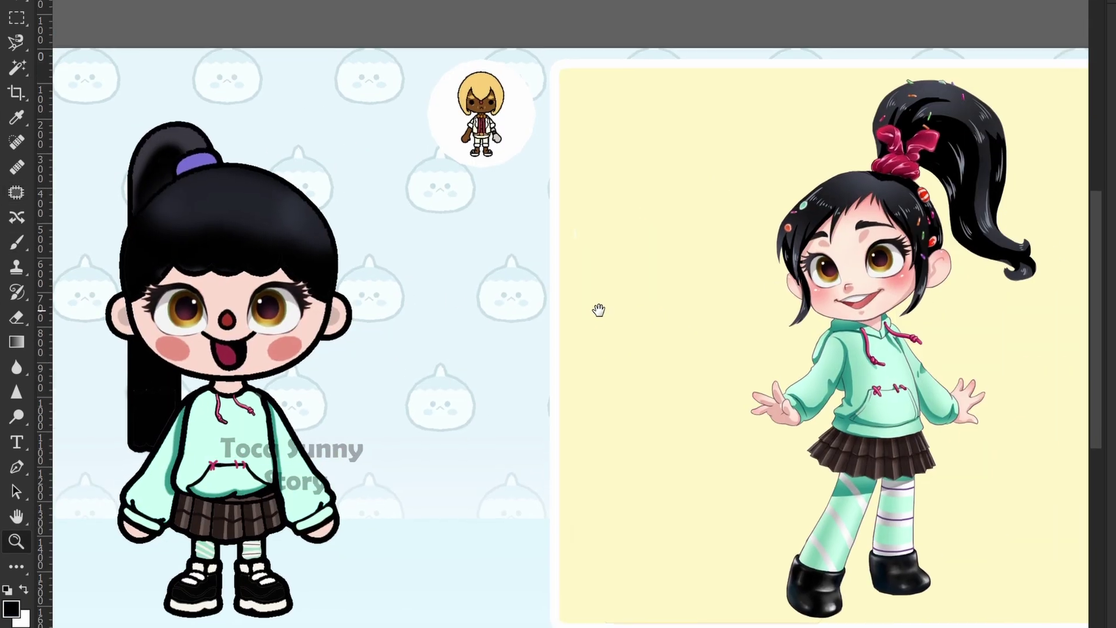
{"action": "key", "text": "b"}
{"action": "left_click", "coordinate": [786, 235], "text": "alt"}
{"action": "left_click_drag", "start_coordinate": [206, 247], "coordinate": [401, 318]}
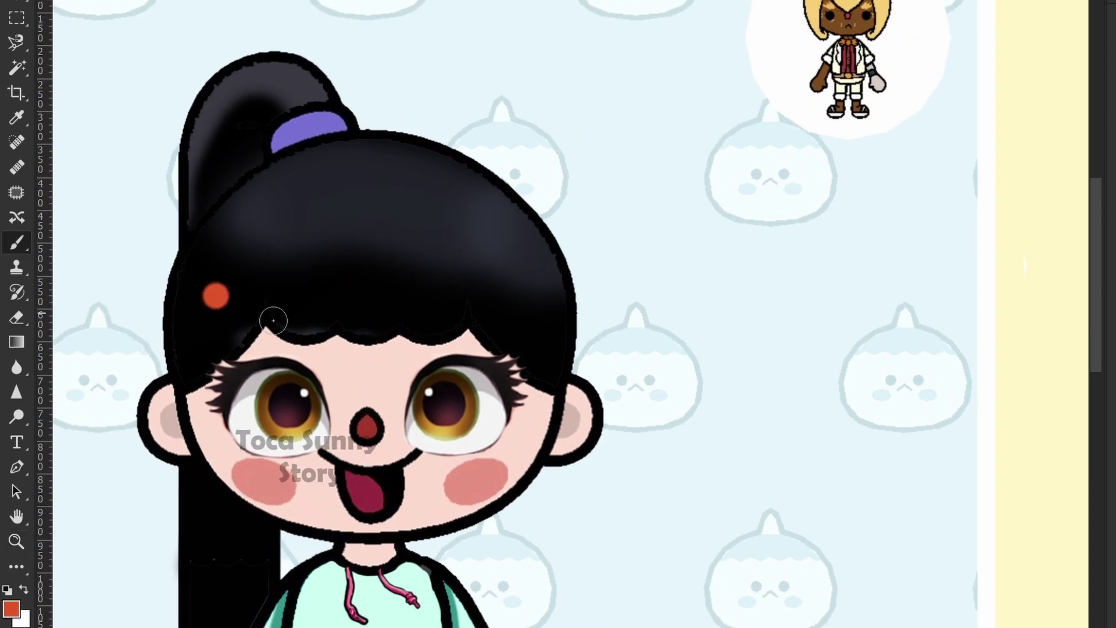
{"action": "key", "text": "z"}
{"action": "left_click_drag", "start_coordinate": [581, 326], "coordinate": [541, 330]}
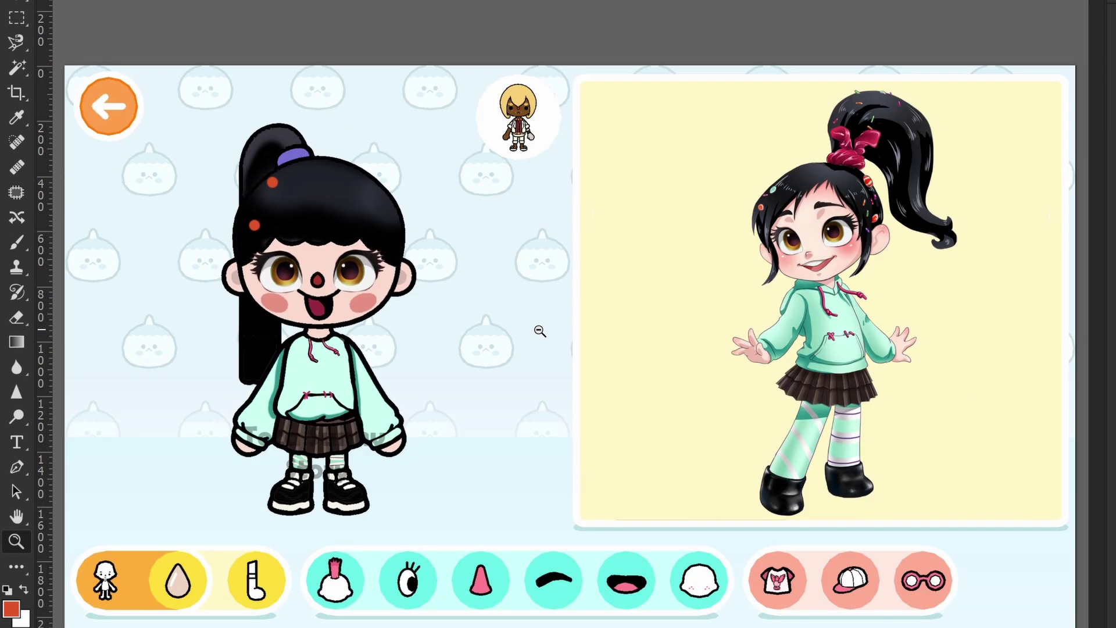
{"action": "left_click_drag", "start_coordinate": [430, 320], "coordinate": [443, 327]}
{"action": "key", "text": "b"}
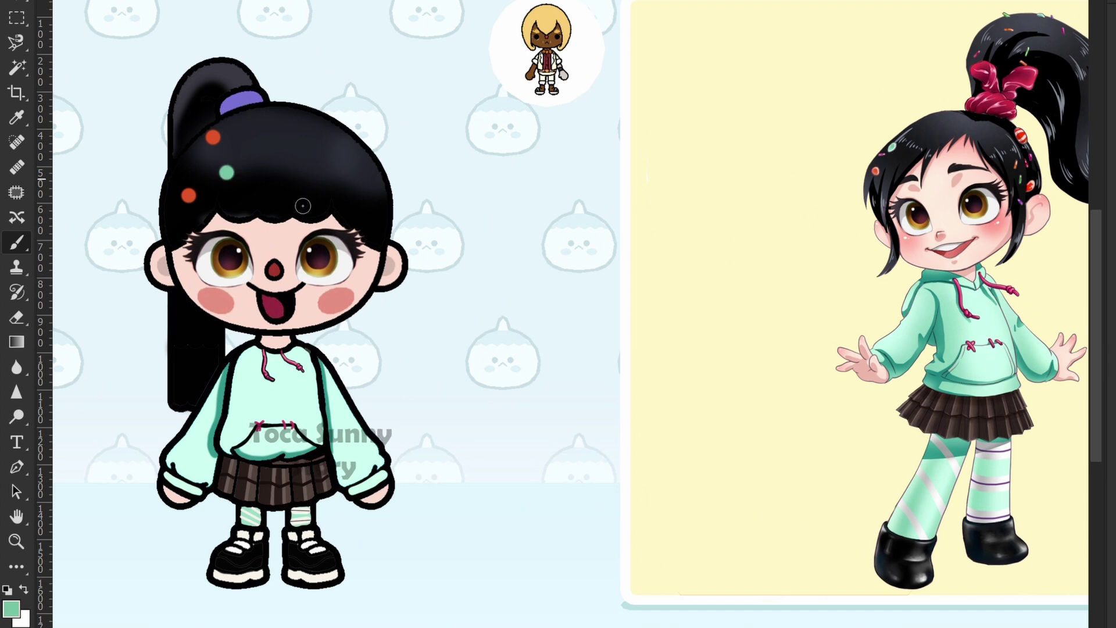
- Add a red candy dot and a short orange sprinkle on the right side of the hair
{"action": "key", "text": "z"}
{"action": "left_click_drag", "start_coordinate": [1038, 170], "coordinate": [1075, 181]}
{"action": "key", "text": "b"}
{"action": "left_click", "coordinate": [952, 171], "text": "alt"}
{"action": "left_click_drag", "start_coordinate": [291, 244], "coordinate": [666, 193]}
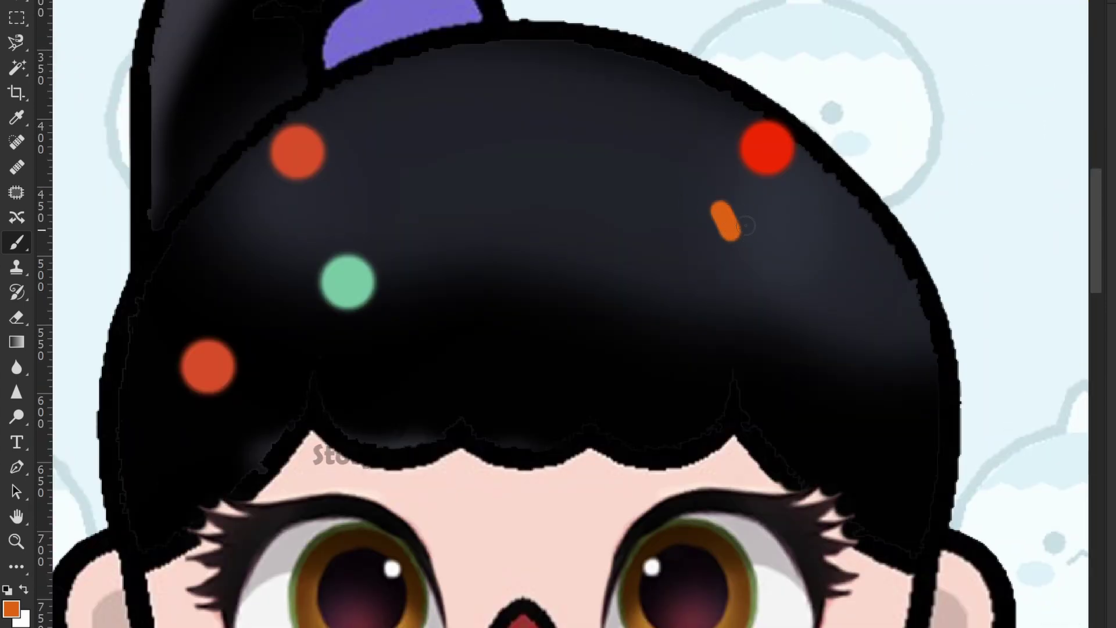
- Add a short red sprinkle, a purple sprinkle and a second red candy dot on the right side of the hair
{"action": "key", "text": "z"}
{"action": "mouse_move", "coordinate": [869, 284]}
{"action": "left_mouse_down"}
{"action": "mouse_move", "coordinate": [850, 277]}
{"action": "mouse_move", "coordinate": [860, 278]}
{"action": "left_mouse_up"}
{"action": "mouse_move", "coordinate": [297, 290]}
{"action": "left_mouse_down"}
{"action": "mouse_move", "coordinate": [418, 299]}
{"action": "mouse_move", "coordinate": [646, 288]}
{"action": "left_mouse_up"}
{"action": "left_click_drag", "start_coordinate": [936, 308], "coordinate": [957, 312]}
{"action": "key", "text": "b"}
{"action": "left_click", "coordinate": [858, 283], "text": "alt"}
{"action": "key", "text": "z"}
{"action": "left_click_drag", "start_coordinate": [858, 283], "coordinate": [836, 279]}
{"action": "left_click_drag", "start_coordinate": [467, 271], "coordinate": [931, 349]}
{"action": "left_click_drag", "start_coordinate": [652, 297], "coordinate": [671, 298]}
{"action": "key", "text": "b"}
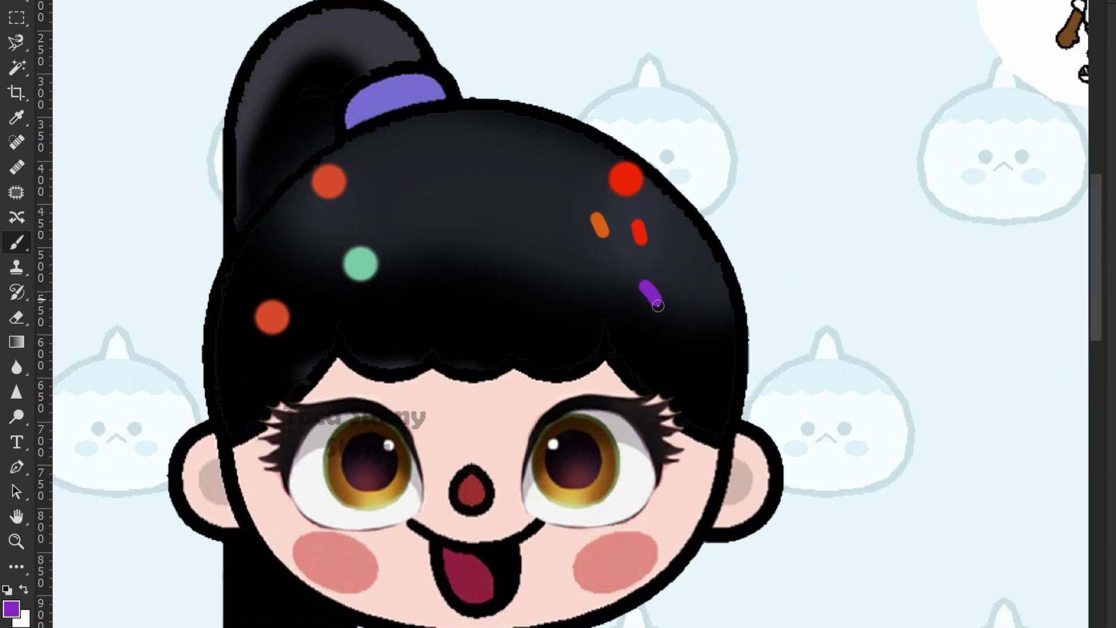
{"action": "left_click", "coordinate": [694, 297]}
- Sample the crimson of the reference bow and paint a two-looped bow over the purple hair tie
{"action": "key", "text": "z"}
{"action": "left_click_drag", "start_coordinate": [800, 336], "coordinate": [769, 331]}
{"action": "mouse_move", "coordinate": [832, 302]}
{"action": "left_mouse_down"}
{"action": "mouse_move", "coordinate": [353, 359]}
{"action": "mouse_move", "coordinate": [262, 348]}
{"action": "left_mouse_up"}
{"action": "left_click_drag", "start_coordinate": [816, 258], "coordinate": [848, 279]}
{"action": "key", "text": "b"}
{"action": "left_click", "coordinate": [769, 324], "text": "alt"}
{"action": "scroll", "coordinate": [787, 302], "scroll_direction": "down", "scroll_amount": 5}
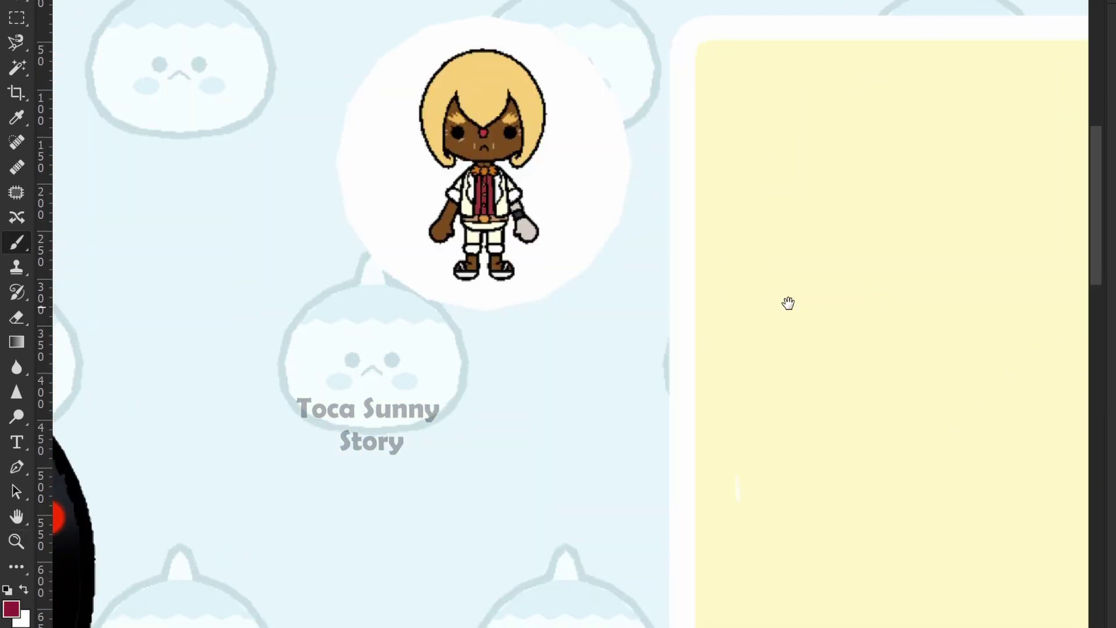
{"action": "scroll", "coordinate": [592, 291], "scroll_direction": "up", "scroll_amount": 7}
{"action": "mouse_move", "coordinate": [678, 273]}
{"action": "left_mouse_down"}
{"action": "mouse_move", "coordinate": [587, 273]}
{"action": "mouse_move", "coordinate": [681, 280]}
{"action": "mouse_move", "coordinate": [721, 153]}
{"action": "mouse_move", "coordinate": [711, 271]}
{"action": "mouse_move", "coordinate": [570, 246]}
{"action": "mouse_move", "coordinate": [611, 289]}
{"action": "left_mouse_up"}
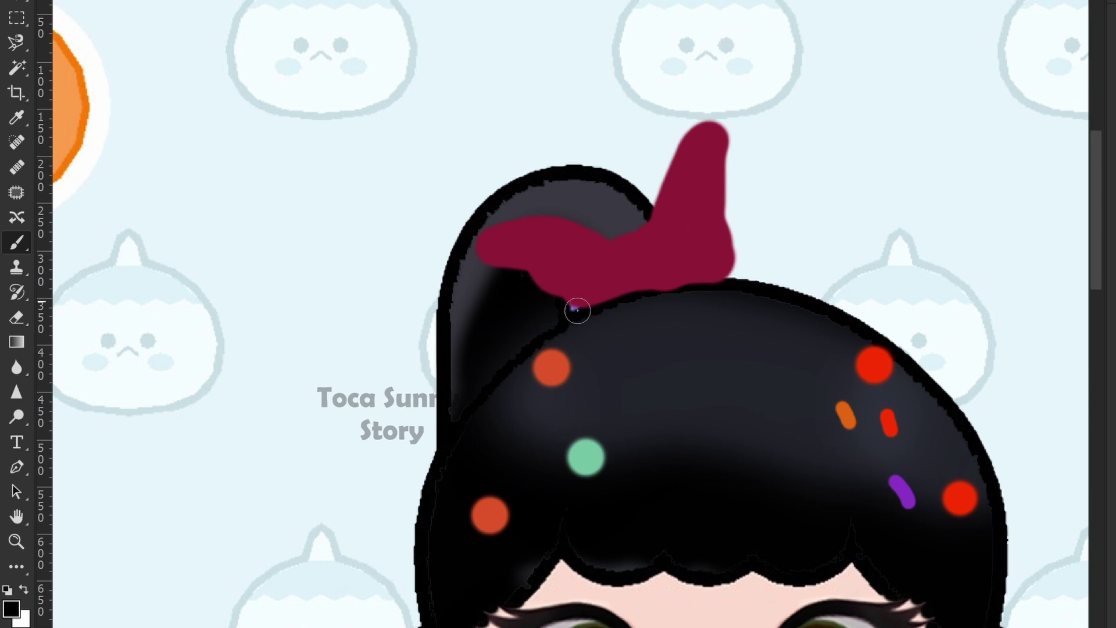
- Outline the bow in black, undoing stray strokes, and fill the gap inside its upright loop with crimson
{"action": "mouse_move", "coordinate": [521, 273]}
{"action": "left_mouse_down"}
{"action": "mouse_move", "coordinate": [491, 224]}
{"action": "mouse_move", "coordinate": [653, 195]}
{"action": "mouse_move", "coordinate": [744, 146]}
{"action": "mouse_move", "coordinate": [741, 277]}
{"action": "mouse_move", "coordinate": [586, 310]}
{"action": "left_mouse_up"}
{"action": "left_click_drag", "start_coordinate": [750, 291], "coordinate": [434, 217]}
{"action": "key", "text": "ctrl+z"}
{"action": "left_click_drag", "start_coordinate": [467, 288], "coordinate": [531, 327]}
{"action": "key", "text": "ctrl+z"}
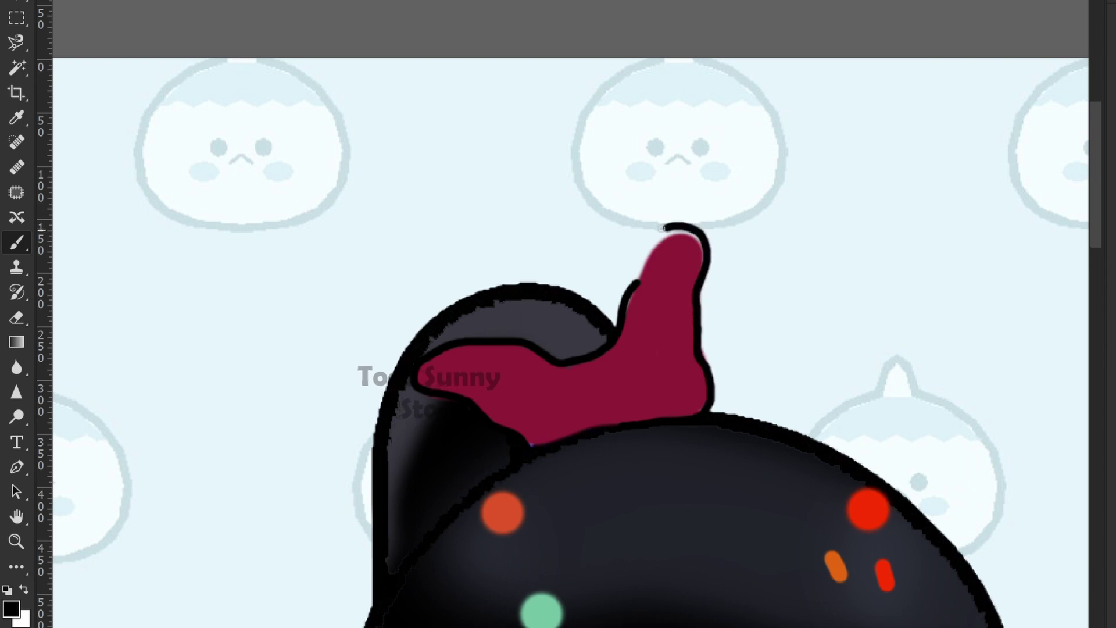
{"action": "left_click", "coordinate": [663, 325], "text": "alt"}
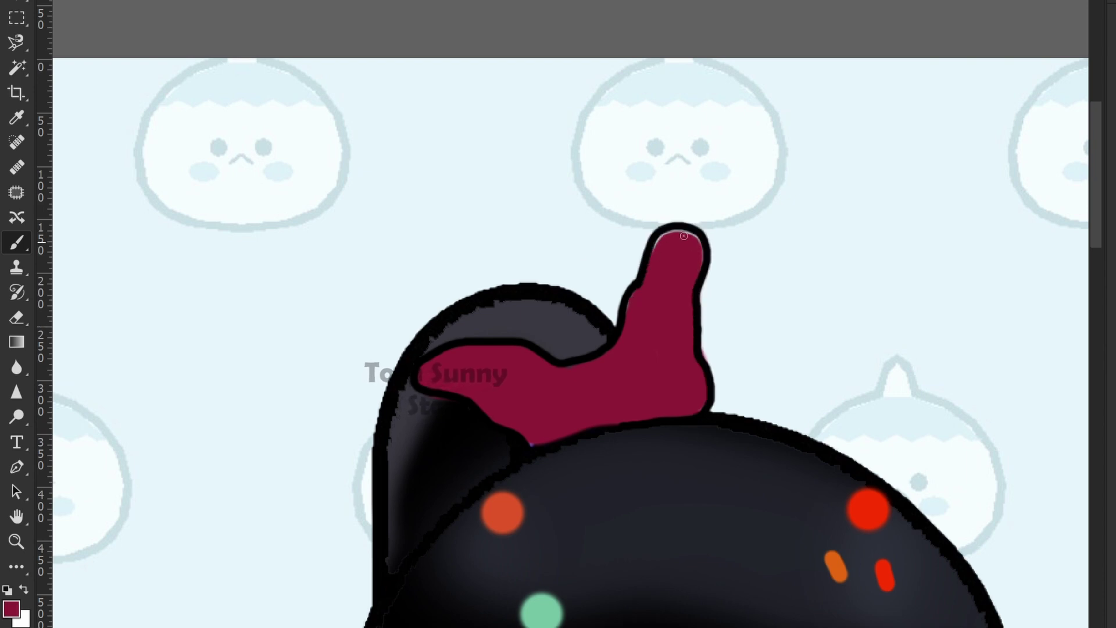
{"action": "left_click_drag", "start_coordinate": [688, 236], "coordinate": [698, 242]}
- Sample light pink from the reference bow and paint a highlight on the bow's upright loop
{"action": "key", "text": "ctrl+space"}
{"action": "left_click_drag", "start_coordinate": [740, 302], "coordinate": [389, 257]}
{"action": "left_click_drag", "start_coordinate": [1063, 283], "coordinate": [932, 299]}
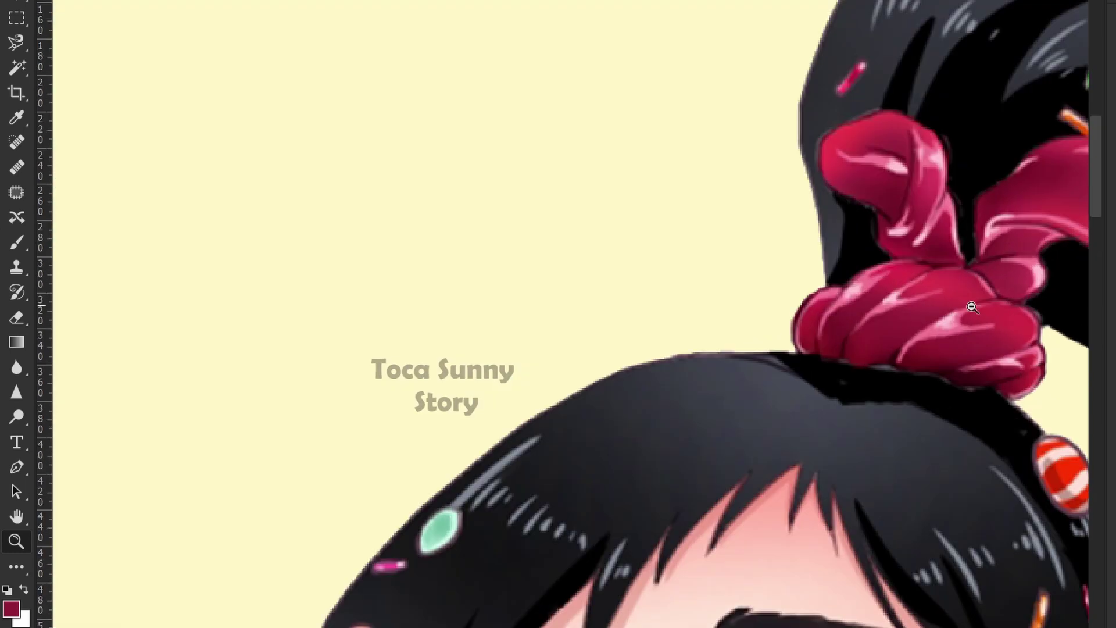
{"action": "left_click", "coordinate": [893, 305], "text": "alt"}
{"action": "key", "text": "ctrl+space"}
{"action": "mouse_move", "coordinate": [657, 328]}
{"action": "left_mouse_down"}
{"action": "mouse_move", "coordinate": [720, 336]}
{"action": "mouse_move", "coordinate": [442, 302]}
{"action": "left_mouse_up"}
{"action": "left_click_drag", "start_coordinate": [874, 241], "coordinate": [1111, 271]}
{"action": "mouse_move", "coordinate": [820, 204]}
{"action": "left_mouse_down"}
{"action": "mouse_move", "coordinate": [850, 153]}
{"action": "mouse_move", "coordinate": [841, 167]}
{"action": "left_mouse_up"}
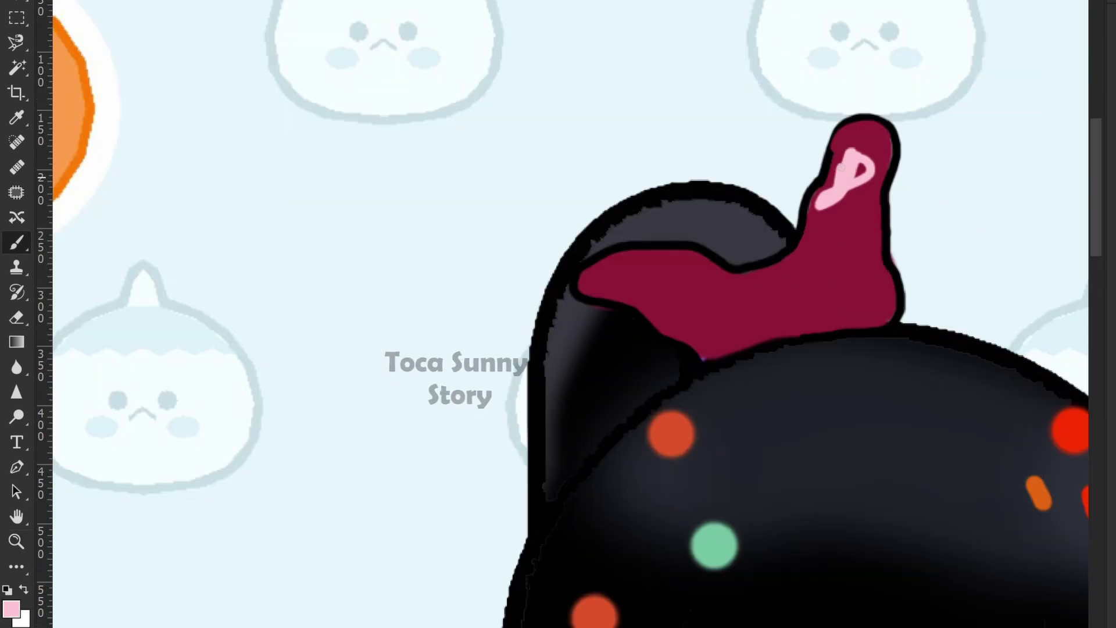
- Paint light pink highlights on the bow's left loop and a wavy one along its base
{"action": "left_click_drag", "start_coordinate": [639, 259], "coordinate": [719, 288]}
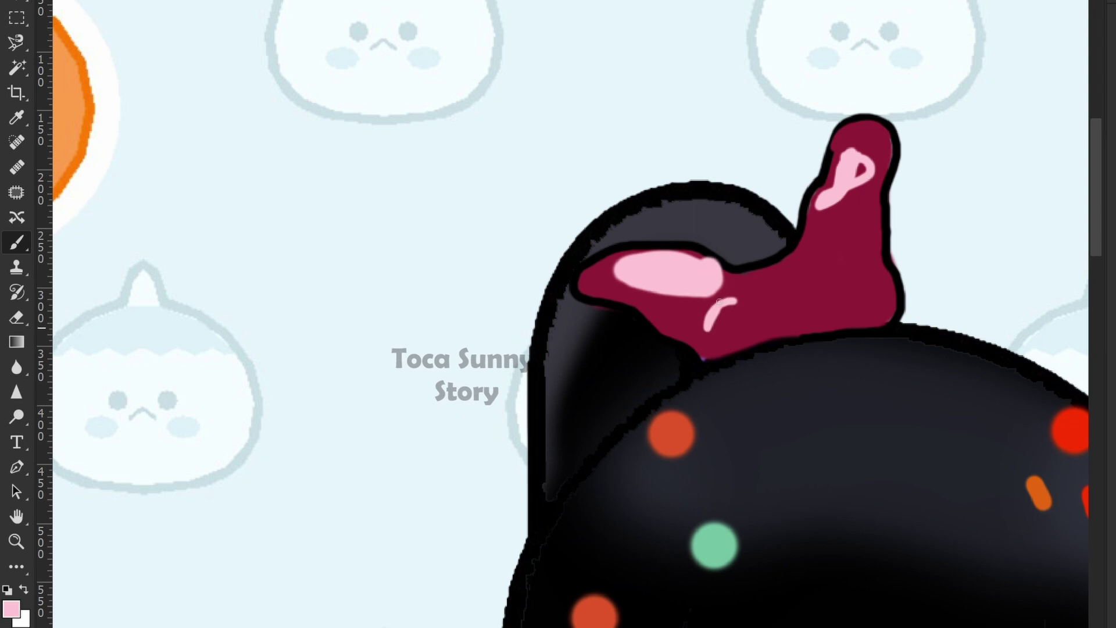
{"action": "left_click_drag", "start_coordinate": [797, 278], "coordinate": [854, 291]}
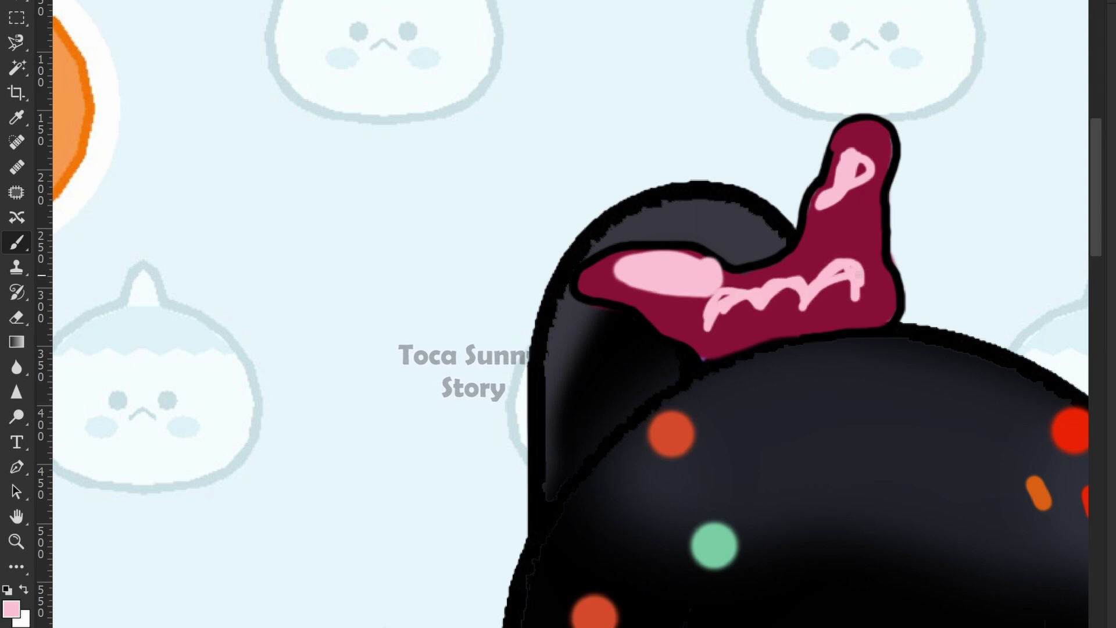
{"action": "left_click_drag", "start_coordinate": [709, 317], "coordinate": [689, 327]}
{"action": "key", "text": "z"}
{"action": "left_click", "coordinate": [778, 277], "text": "alt"}
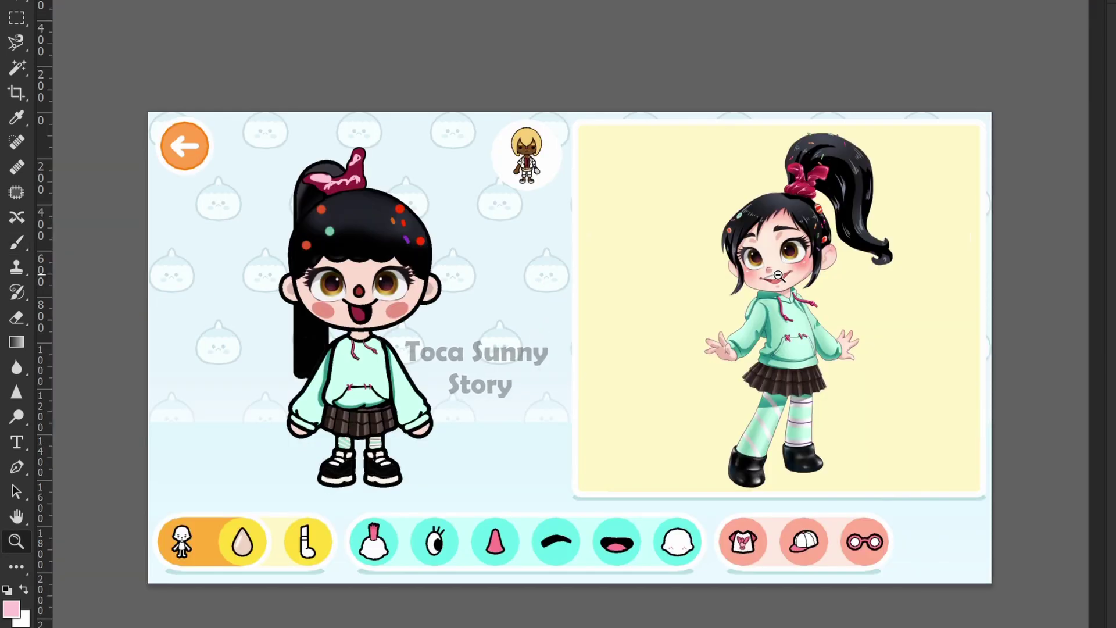
- Undo the hand-painted bow with its outline and highlights, back to the plain purple hair tie
{"action": "key", "text": "ctrl+z"}
{"action": "key", "text": "ctrl+z"}
{"action": "key", "text": "ctrl+z"}
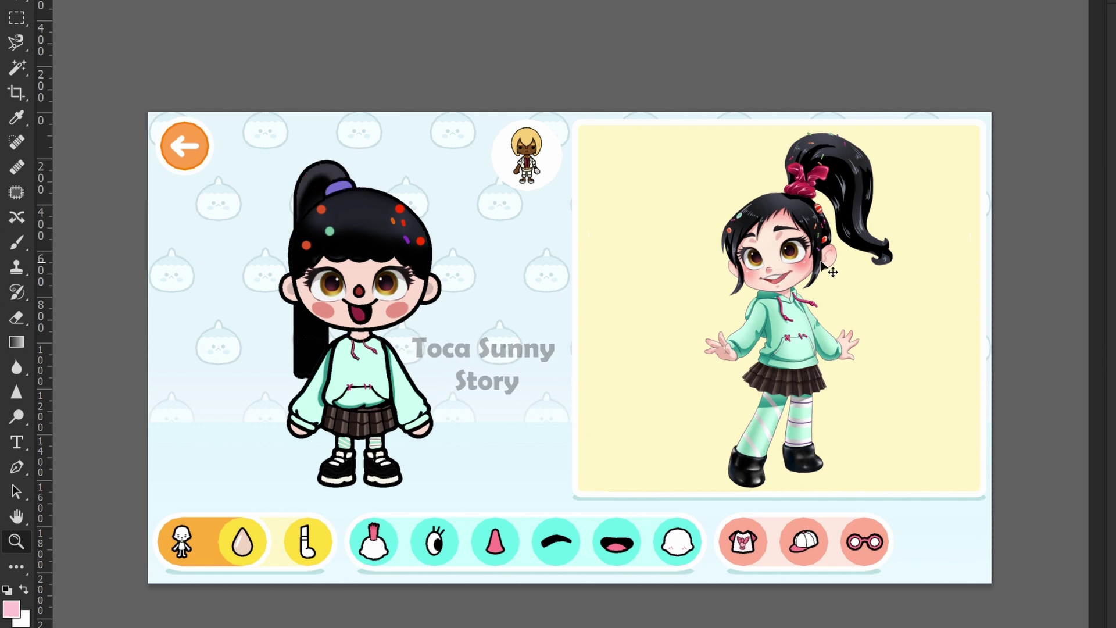
- Select the crimson bow on the reference girl, copy it, and bring the copy over to the character's head
{"action": "left_click", "coordinate": [815, 192]}
{"action": "key", "text": "w"}
{"action": "key", "text": "j"}
{"action": "key", "text": "ctrl+d"}
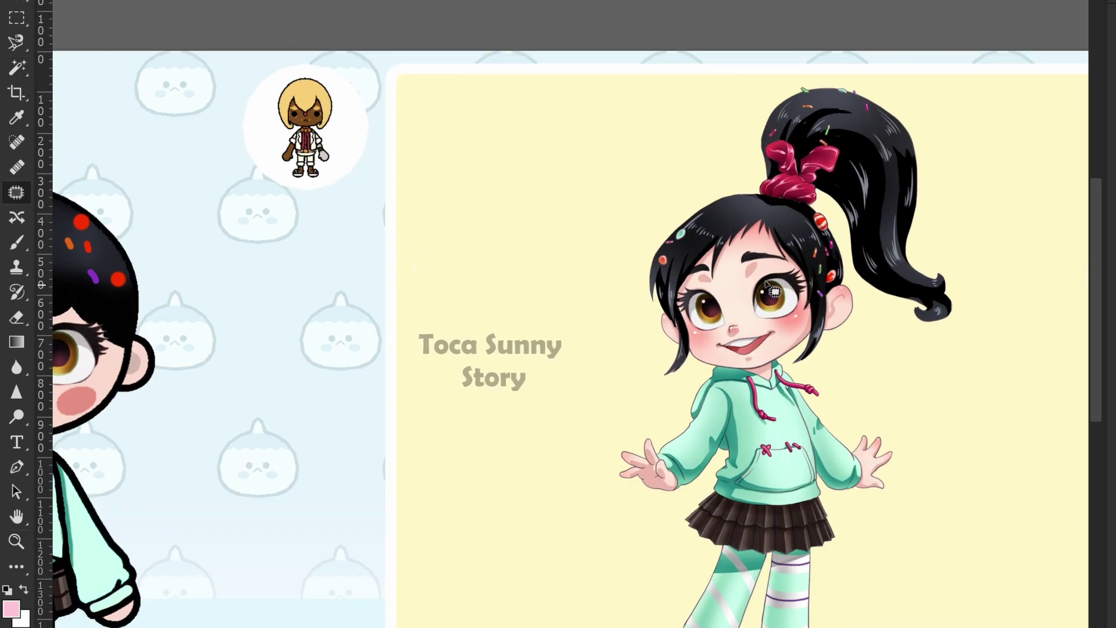
{"action": "scroll", "coordinate": [789, 187], "scroll_direction": "up", "scroll_amount": 2}
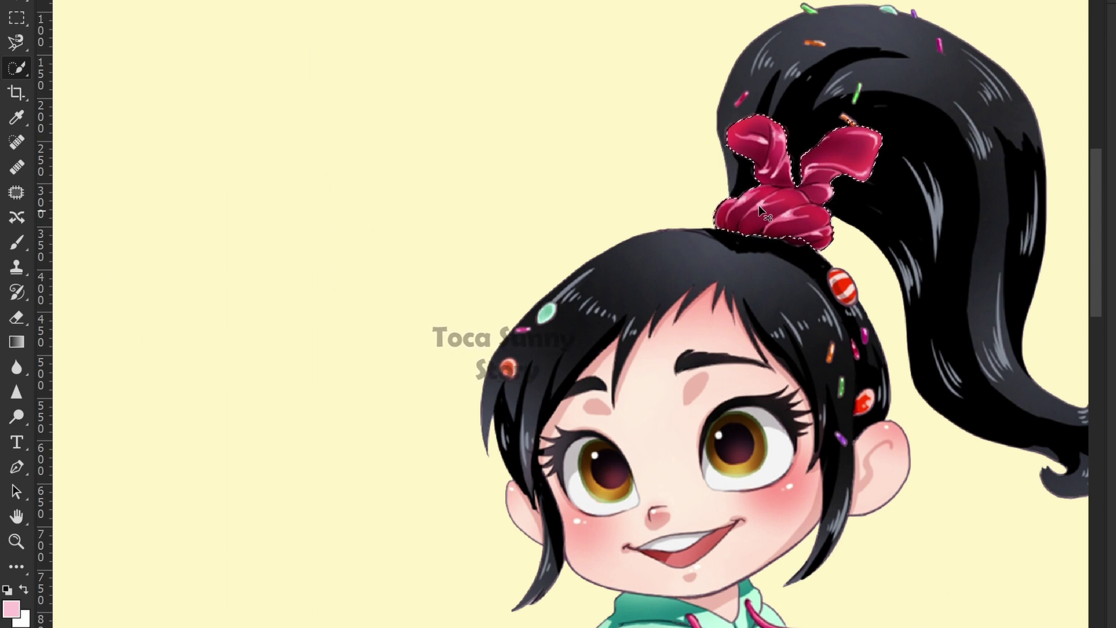
{"action": "key", "text": "z"}
{"action": "left_click", "coordinate": [800, 274], "text": "alt"}
{"action": "left_click_drag", "start_coordinate": [800, 275], "coordinate": [727, 245]}
{"action": "left_click_drag", "start_coordinate": [426, 235], "coordinate": [397, 252]}
{"action": "key", "text": "z"}
- Flip the copied bow horizontally, then resize and reshape it to cover the base of the character's ponytail
{"action": "key", "text": "v"}
{"action": "right_click", "coordinate": [459, 249]}
{"action": "left_click", "coordinate": [540, 404]}
{"action": "left_click_drag", "start_coordinate": [470, 247], "coordinate": [517, 244]}
{"action": "left_click_drag", "start_coordinate": [445, 268], "coordinate": [441, 256]}
{"action": "left_click", "coordinate": [472, 374]}
{"action": "left_click_drag", "start_coordinate": [423, 191], "coordinate": [426, 206]}
{"action": "left_click_drag", "start_coordinate": [324, 164], "coordinate": [314, 167]}
{"action": "key", "text": "Return"}
- Erase the stray pixels around the copied bow and outline its loops and knot in black
{"action": "key", "text": "z"}
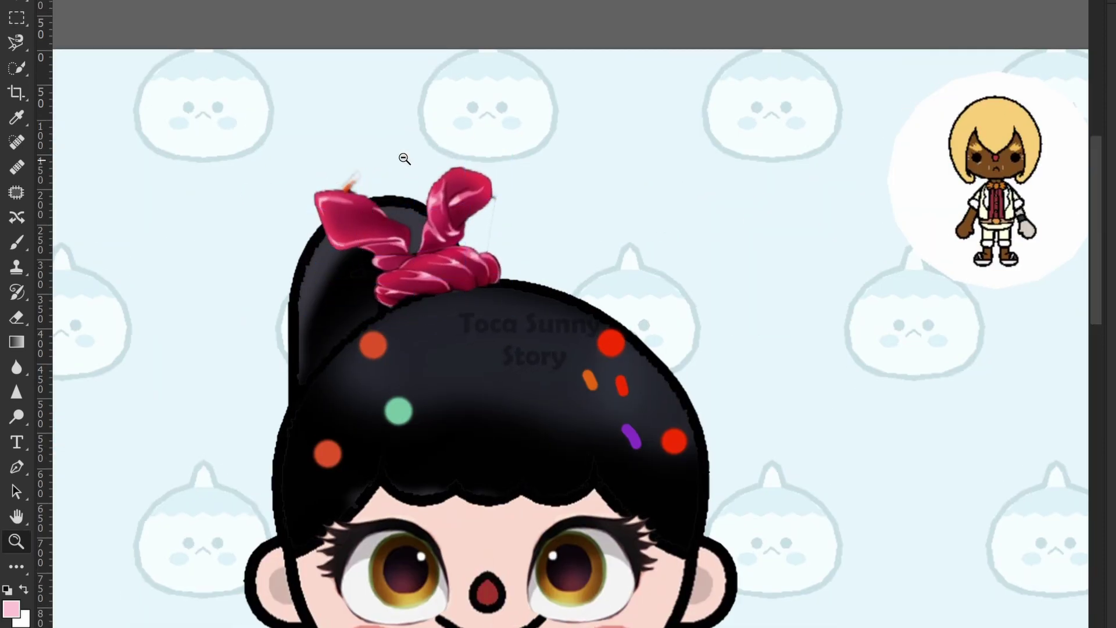
{"action": "left_click", "coordinate": [405, 158]}
{"action": "key", "text": "e"}
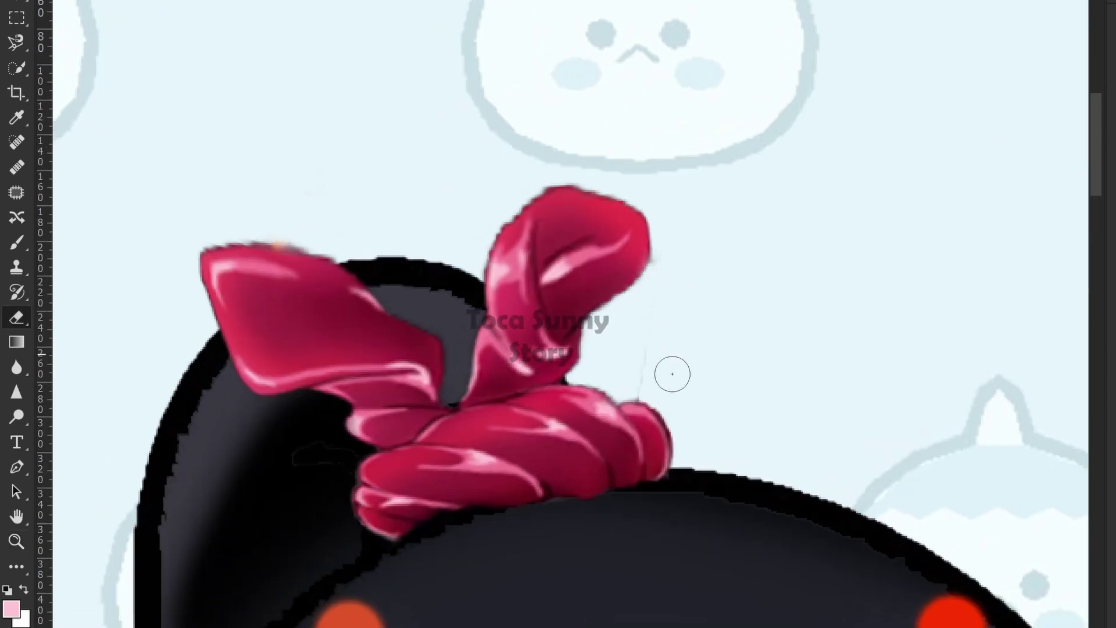
{"action": "key", "text": "b"}
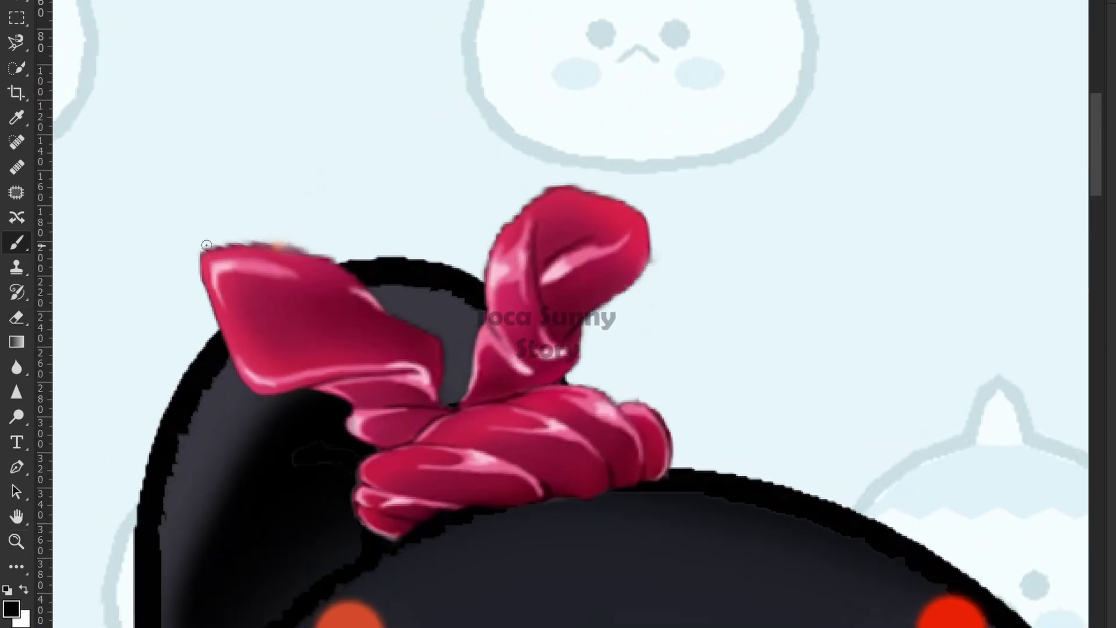
{"action": "mouse_move", "coordinate": [214, 245]}
{"action": "left_mouse_down"}
{"action": "mouse_move", "coordinate": [327, 258]}
{"action": "mouse_move", "coordinate": [364, 284]}
{"action": "mouse_move", "coordinate": [440, 359]}
{"action": "mouse_move", "coordinate": [443, 406]}
{"action": "left_mouse_up"}
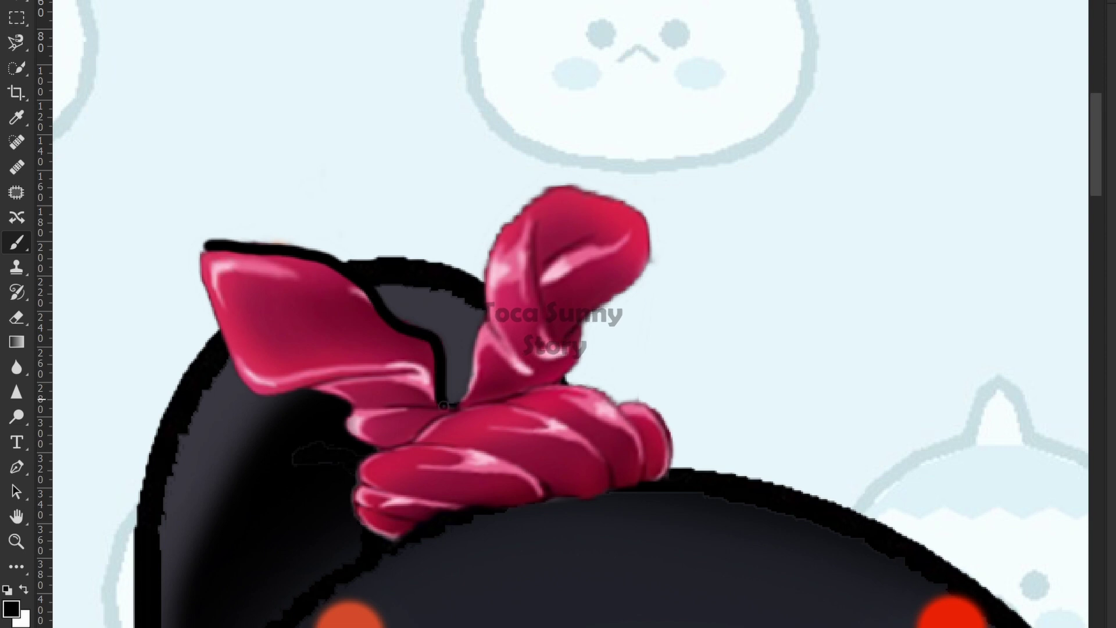
{"action": "mouse_move", "coordinate": [208, 240]}
{"action": "left_mouse_down"}
{"action": "mouse_move", "coordinate": [250, 390]}
{"action": "mouse_move", "coordinate": [325, 394]}
{"action": "mouse_move", "coordinate": [355, 430]}
{"action": "mouse_move", "coordinate": [365, 520]}
{"action": "left_mouse_up"}
{"action": "mouse_move", "coordinate": [564, 383]}
{"action": "left_mouse_down"}
{"action": "mouse_move", "coordinate": [640, 277]}
{"action": "mouse_move", "coordinate": [645, 224]}
{"action": "mouse_move", "coordinate": [603, 194]}
{"action": "mouse_move", "coordinate": [539, 190]}
{"action": "mouse_move", "coordinate": [496, 242]}
{"action": "mouse_move", "coordinate": [493, 323]}
{"action": "mouse_move", "coordinate": [465, 395]}
{"action": "left_mouse_up"}
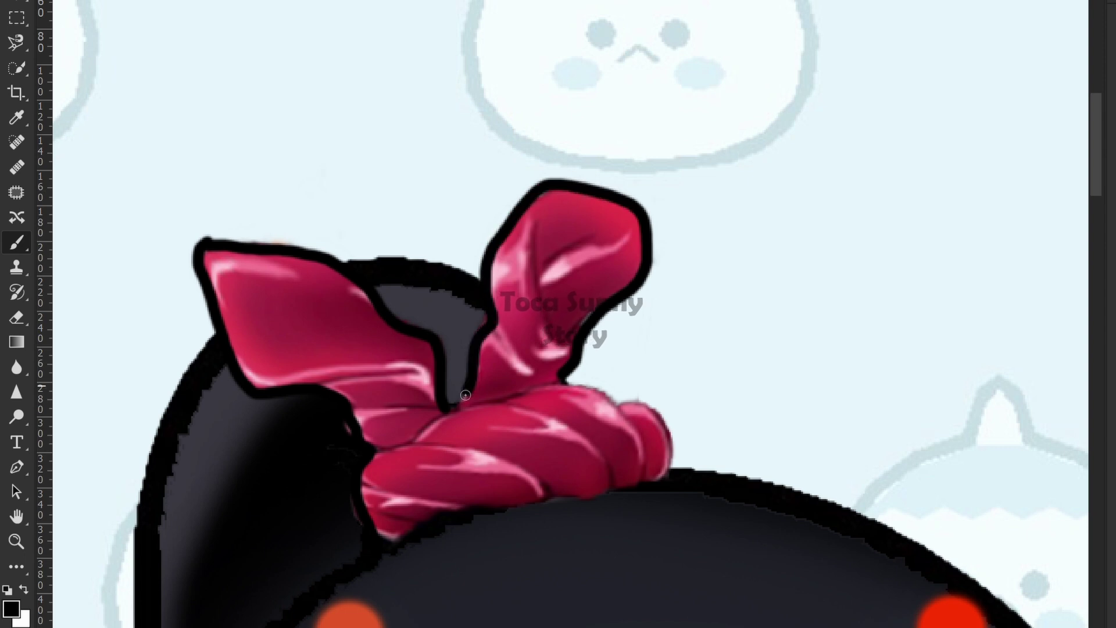
{"action": "mouse_move", "coordinate": [575, 385]}
{"action": "left_mouse_down"}
{"action": "mouse_move", "coordinate": [672, 435]}
{"action": "mouse_move", "coordinate": [667, 474]}
{"action": "mouse_move", "coordinate": [613, 495]}
{"action": "mouse_move", "coordinate": [509, 494]}
{"action": "mouse_move", "coordinate": [430, 525]}
{"action": "mouse_move", "coordinate": [555, 497]}
{"action": "left_mouse_up"}
- Paint green, red and purple candy sprinkles on the upper ponytail beside the bow
{"action": "key", "text": "z"}
{"action": "key", "text": "ctrl+0"}
{"action": "key", "text": "ctrl+plus"}
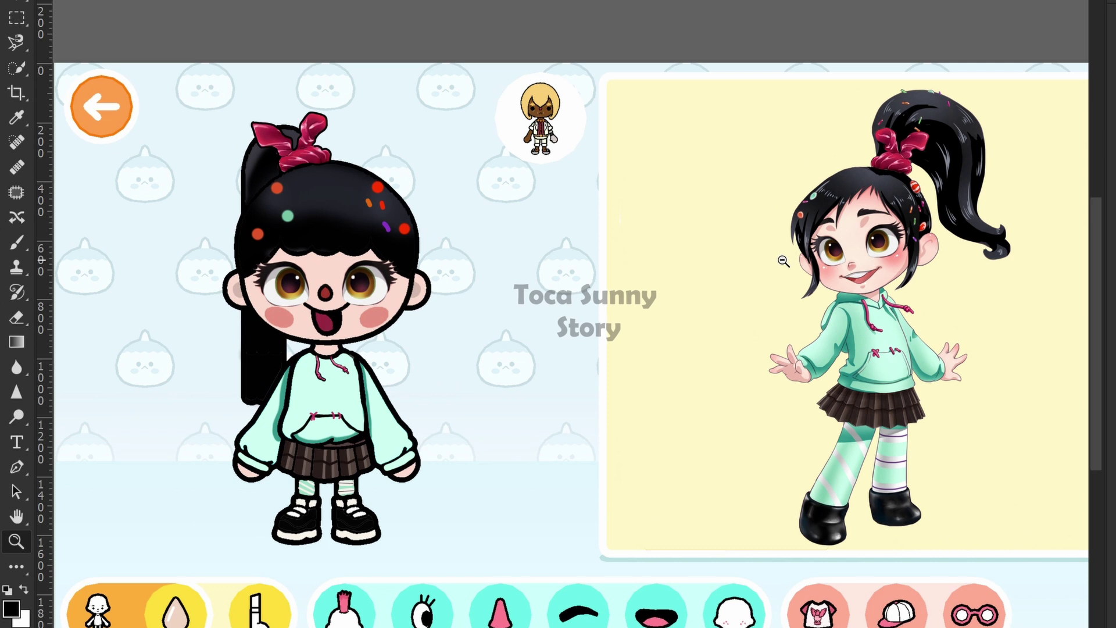
{"action": "left_click_drag", "start_coordinate": [262, 122], "coordinate": [288, 166]}
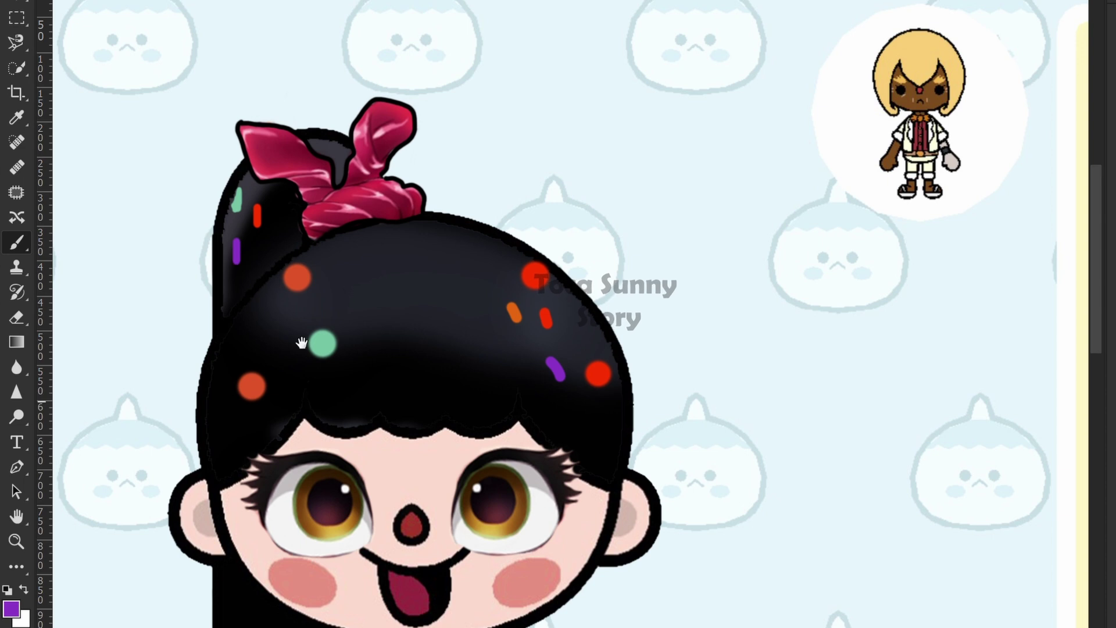
- Paint purple, green and red candy sprinkles down the lower ponytail, sampling the colours from the existing candies
{"action": "left_click_drag", "start_coordinate": [301, 343], "coordinate": [376, 101]}
{"action": "left_click", "coordinate": [314, 402], "text": "shift"}
{"action": "key", "text": "ctrl+z"}
{"action": "key", "text": "ctrl+z"}
{"action": "left_click", "coordinate": [396, 107], "text": "alt"}
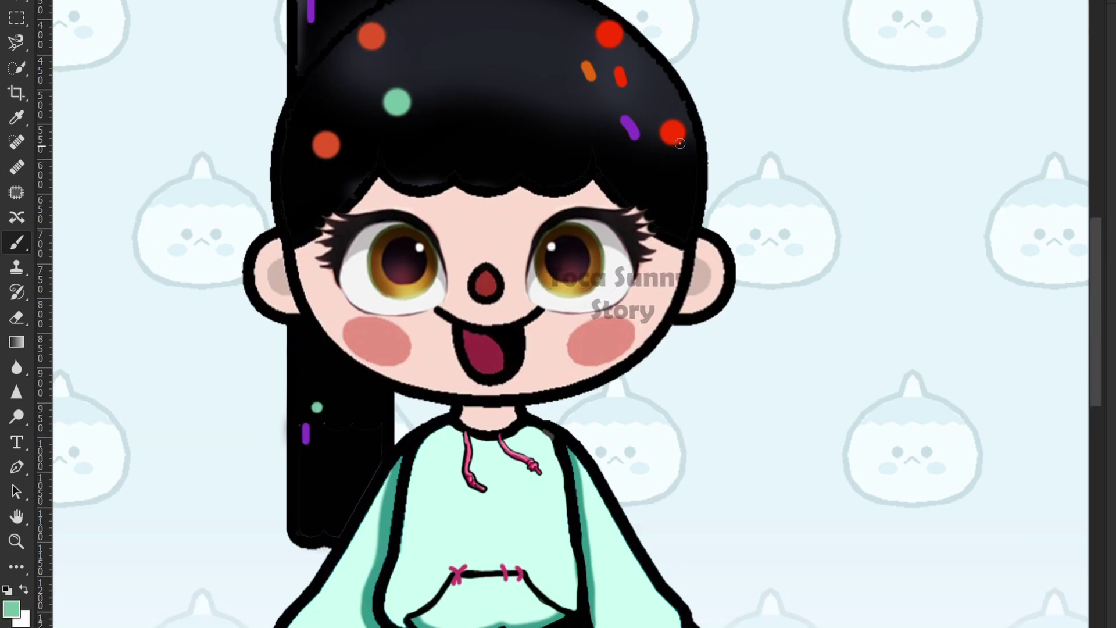
{"action": "left_click", "coordinate": [338, 465]}
{"action": "left_click", "coordinate": [515, 406], "text": "alt"}
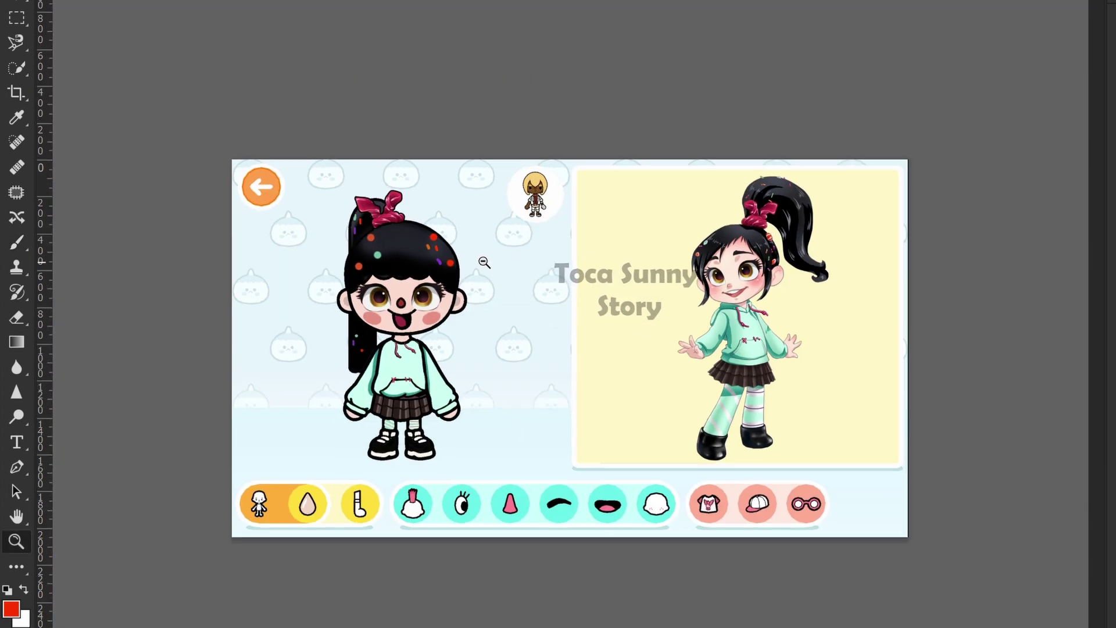
- Paint a dark grey vertical highlight along the outer side of the lower ponytail
{"action": "key", "text": "ctrl+plus"}
{"action": "left_click", "coordinate": [360, 244]}
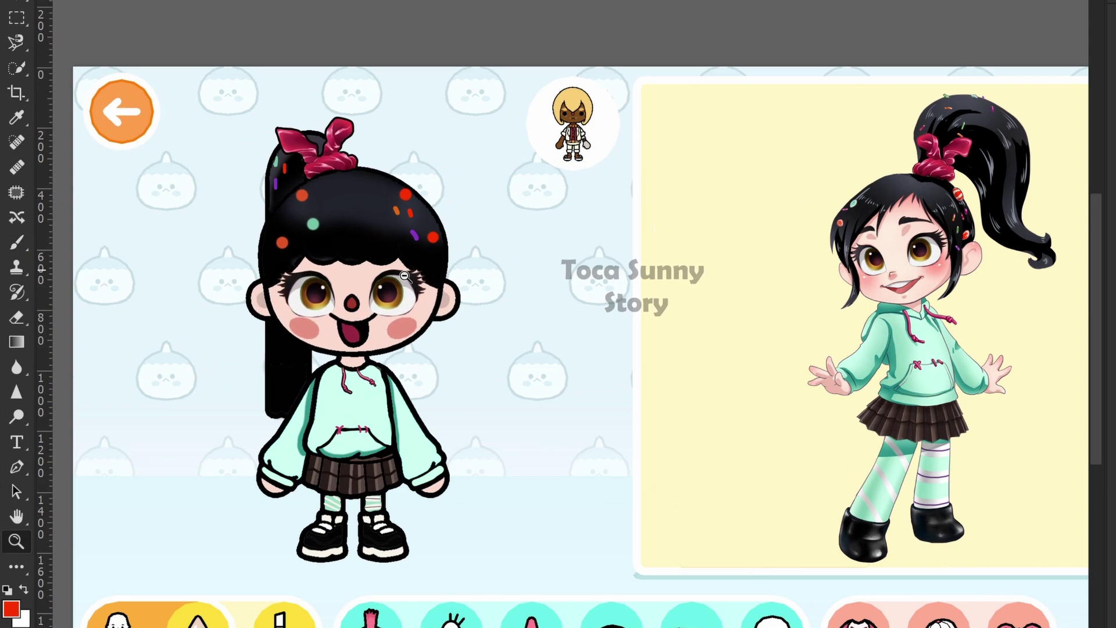
{"action": "key", "text": "b"}
{"action": "key", "text": "d"}
{"action": "left_click_drag", "start_coordinate": [277, 346], "coordinate": [273, 389]}
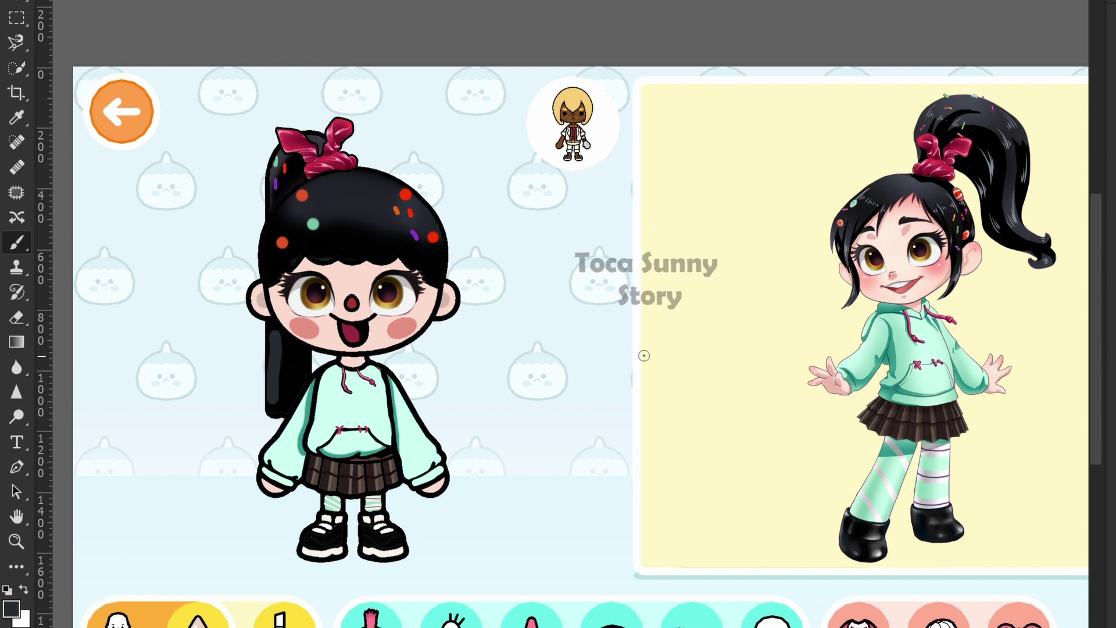
- Move both eyes slightly up the character's face with a free transform
{"action": "left_click_drag", "start_coordinate": [673, 417], "coordinate": [626, 416]}
{"action": "scroll", "coordinate": [323, 296], "scroll_direction": "up", "scroll_amount": 3}
{"action": "key", "text": "ctrl+t"}
{"action": "left_click_drag", "start_coordinate": [379, 323], "coordinate": [380, 315]}
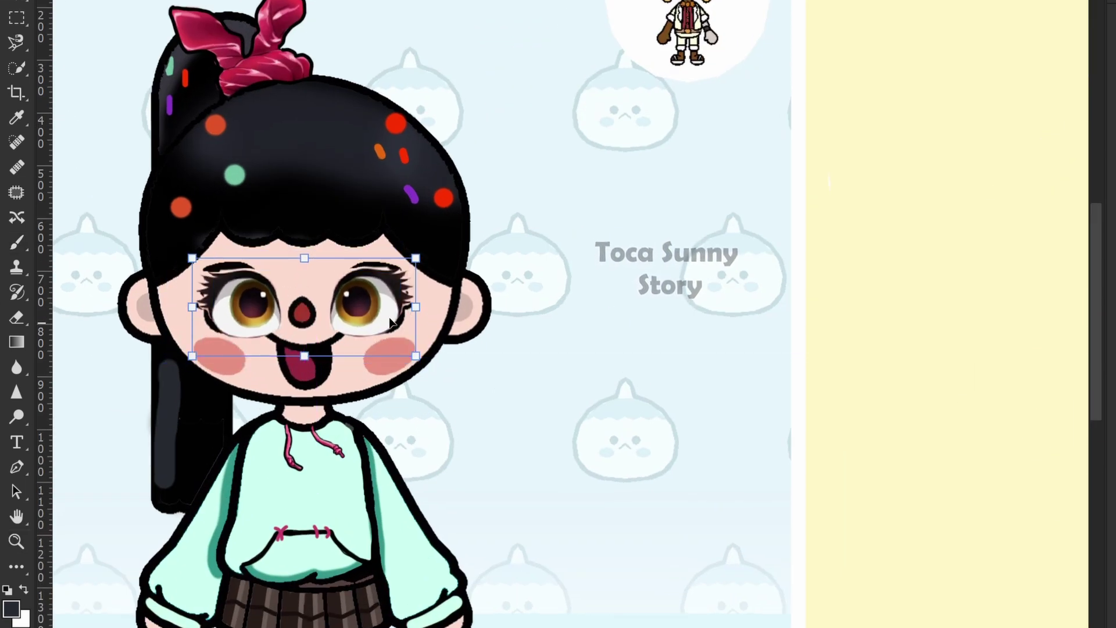
{"action": "key", "text": "Return"}
{"action": "scroll", "coordinate": [448, 334], "scroll_direction": "down", "scroll_amount": 5}
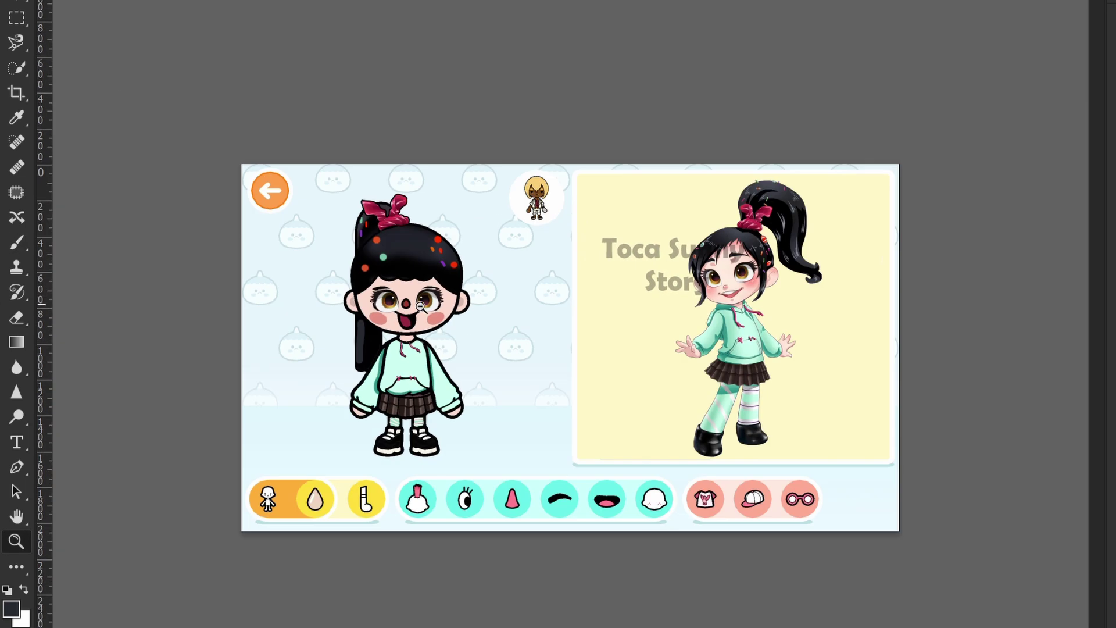
- Try to paint eyebrows above both eyes
{"action": "scroll", "coordinate": [442, 330], "scroll_direction": "up", "scroll_amount": 5}
{"action": "key", "text": "b"}
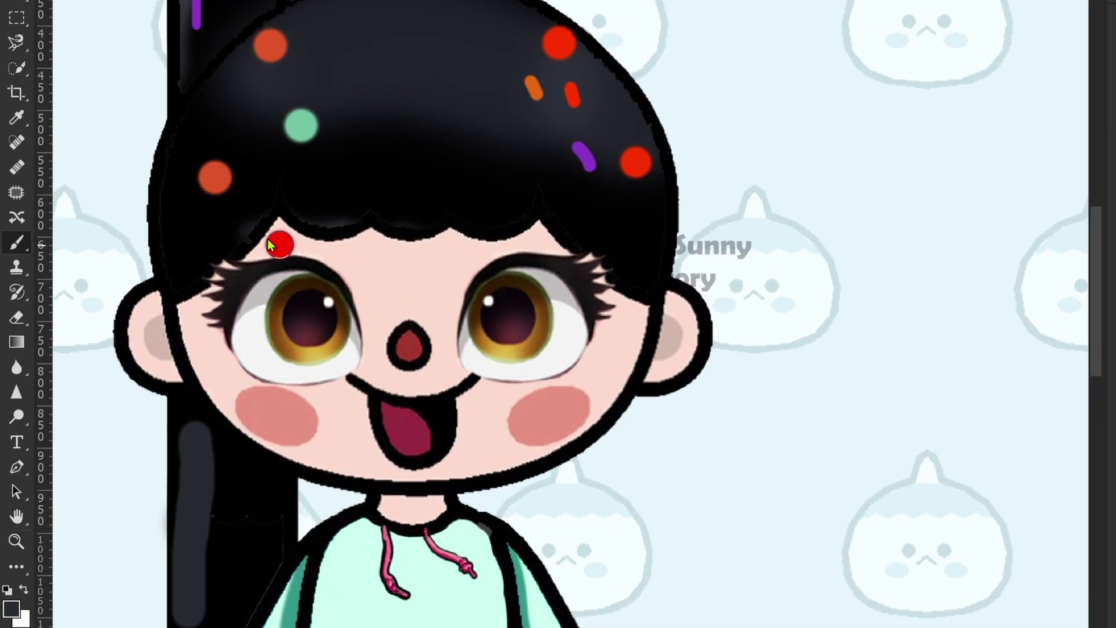
{"action": "left_click_drag", "start_coordinate": [255, 269], "coordinate": [360, 246]}
{"action": "key", "text": "ctrl+z"}
{"action": "left_click_drag", "start_coordinate": [282, 244], "coordinate": [357, 247]}
{"action": "left_click_drag", "start_coordinate": [469, 254], "coordinate": [521, 253]}
{"action": "key", "text": "ctrl+z"}
{"action": "key", "text": "ctrl+z"}
- Erase the skin-coloured fringe around the left eye's outer lashes where they overlap the hair
{"action": "key", "text": "z"}
{"action": "scroll", "coordinate": [192, 268], "scroll_direction": "up", "scroll_amount": 4}
{"action": "key", "text": "e"}
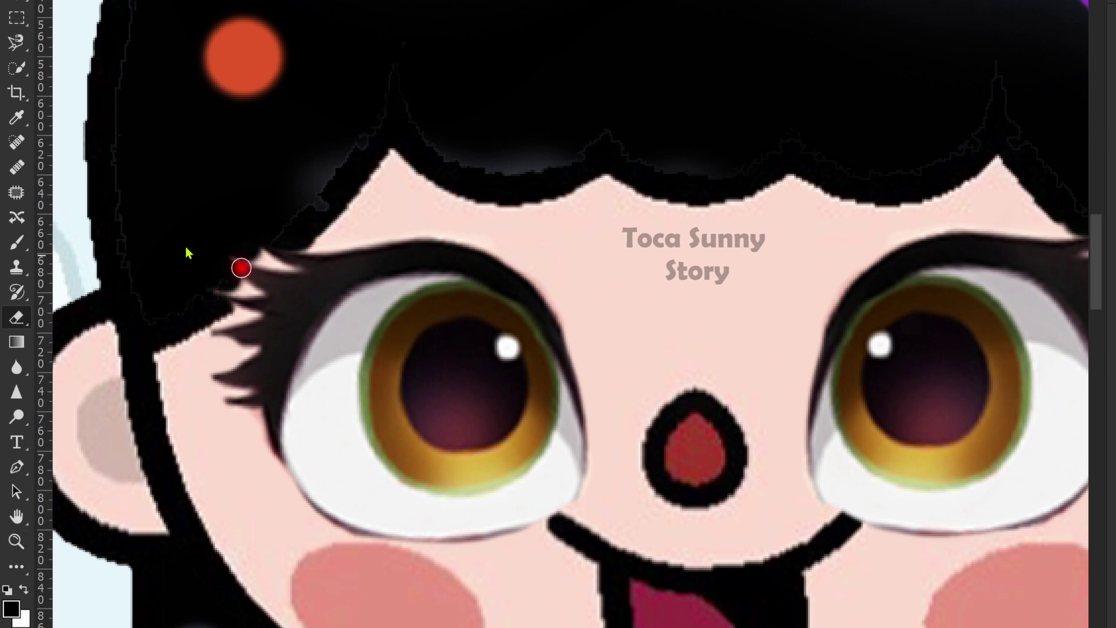
{"action": "mouse_move", "coordinate": [279, 267]}
{"action": "left_mouse_down"}
{"action": "mouse_move", "coordinate": [228, 250]}
{"action": "mouse_move", "coordinate": [245, 285]}
{"action": "mouse_move", "coordinate": [225, 290]}
{"action": "mouse_move", "coordinate": [252, 284]}
{"action": "mouse_move", "coordinate": [231, 276]}
{"action": "mouse_move", "coordinate": [228, 310]}
{"action": "left_mouse_up"}
{"action": "scroll", "coordinate": [395, 331], "scroll_direction": "down", "scroll_amount": 4}
{"action": "scroll", "coordinate": [599, 419], "scroll_direction": "up", "scroll_amount": 5}
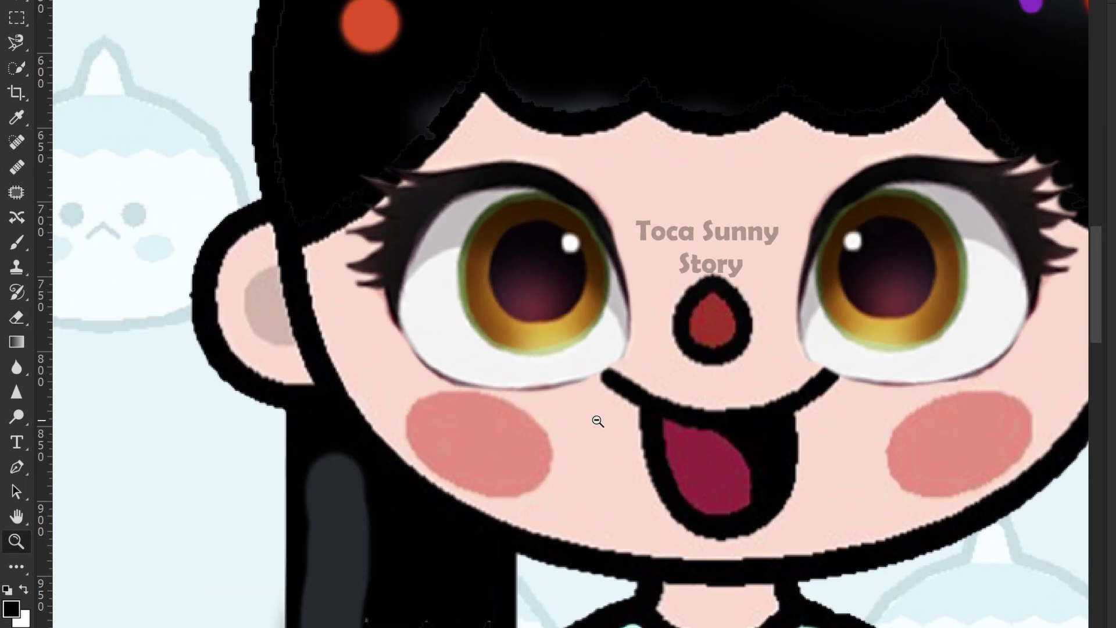
- Shorten and taper both ends of the smile line by cloning nearby skin over them
{"action": "key", "text": "s"}
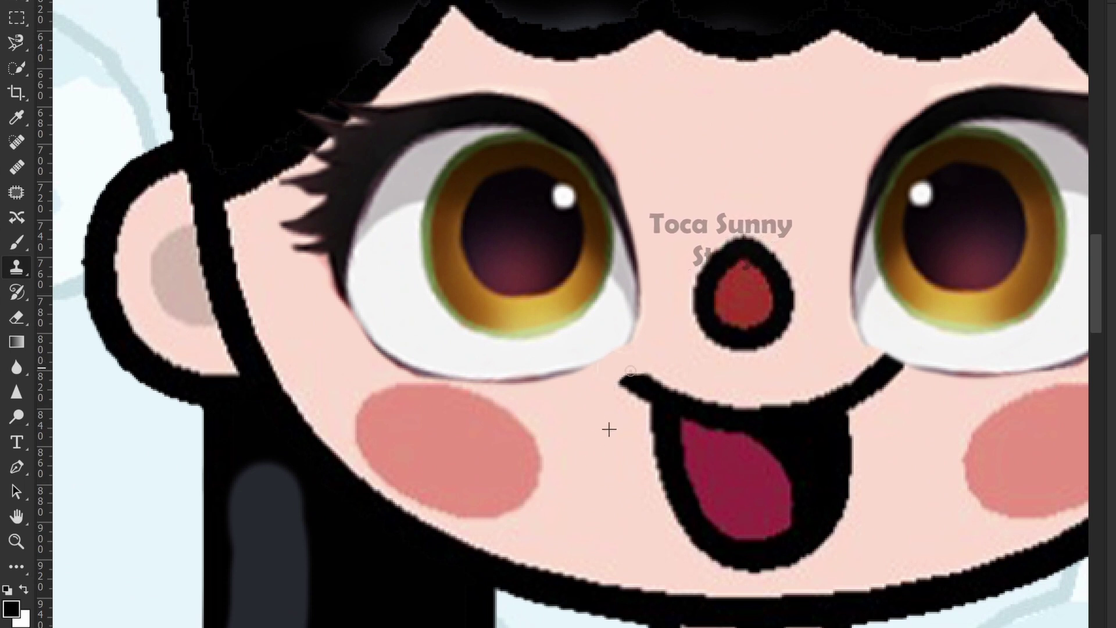
{"action": "left_click_drag", "start_coordinate": [609, 429], "coordinate": [572, 442]}
{"action": "mouse_move", "coordinate": [624, 375]}
{"action": "left_mouse_down"}
{"action": "mouse_move", "coordinate": [645, 388]}
{"action": "mouse_move", "coordinate": [617, 388]}
{"action": "left_mouse_up"}
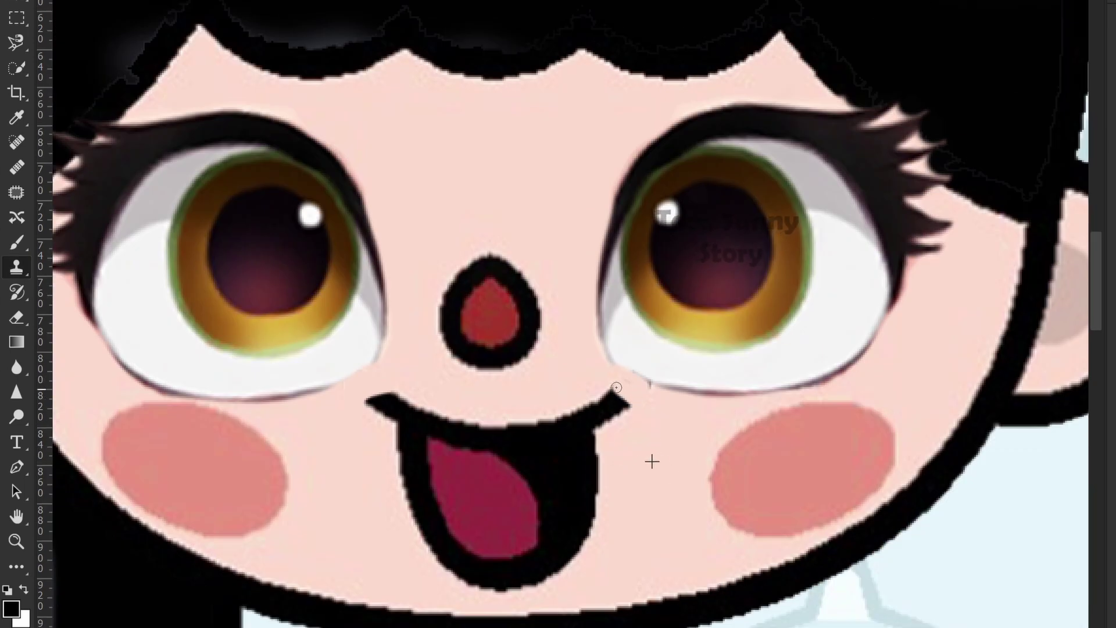
{"action": "key", "text": "z"}
{"action": "left_click_drag", "start_coordinate": [686, 407], "coordinate": [607, 406]}
{"action": "left_click_drag", "start_coordinate": [401, 285], "coordinate": [434, 329]}
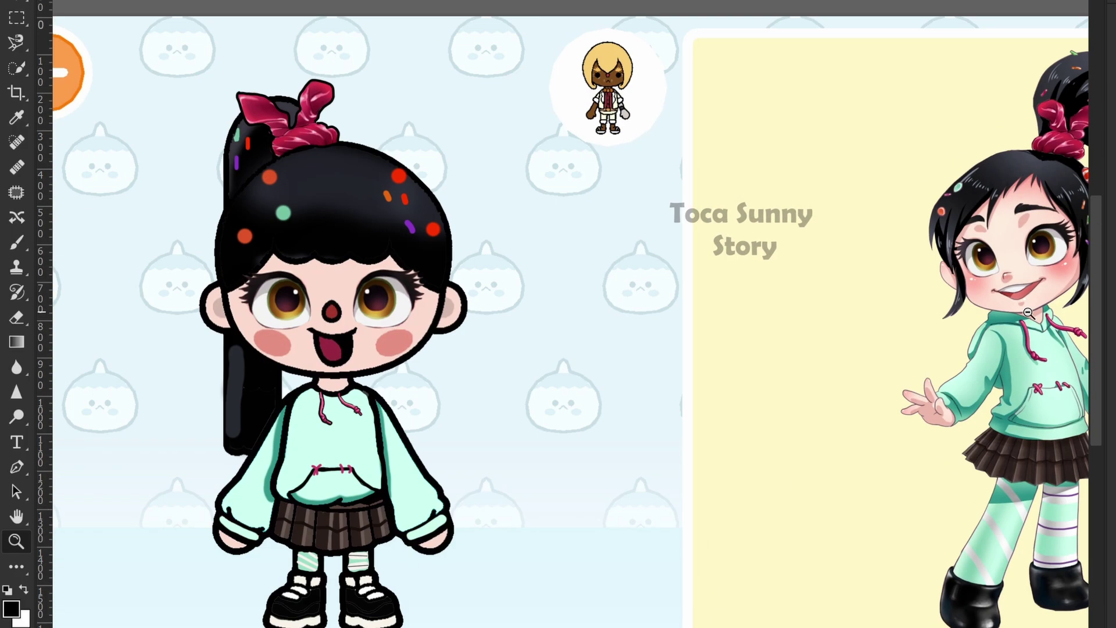
- Paint a white band of upper teeth across the top of the open mouth, redoing the first stroke
{"action": "scroll", "coordinate": [359, 331], "scroll_direction": "up", "scroll_amount": 5}
{"action": "key", "text": "b"}
{"action": "left_click_drag", "start_coordinate": [362, 353], "coordinate": [462, 359]}
{"action": "key", "text": "ctrl+z"}
{"action": "mouse_move", "coordinate": [350, 356]}
{"action": "left_mouse_down"}
{"action": "mouse_move", "coordinate": [406, 369]}
{"action": "mouse_move", "coordinate": [462, 359]}
{"action": "mouse_move", "coordinate": [353, 353]}
{"action": "left_mouse_up"}
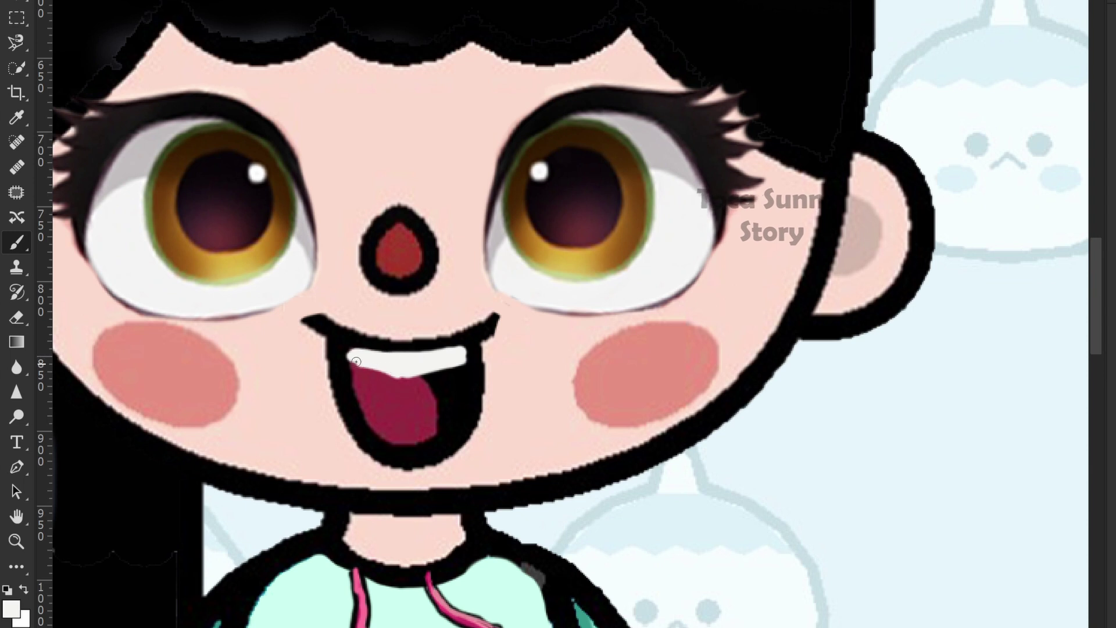
{"action": "scroll", "coordinate": [515, 379], "scroll_direction": "down", "scroll_amount": 3}
{"action": "scroll", "coordinate": [497, 374], "scroll_direction": "up", "scroll_amount": 3}
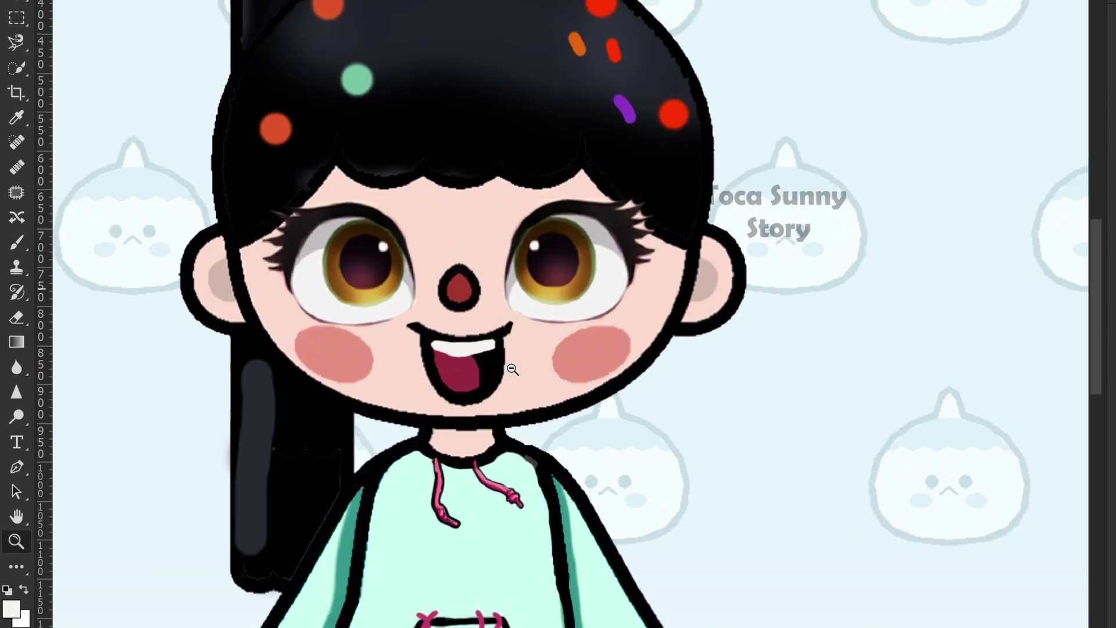
{"action": "scroll", "coordinate": [443, 371], "scroll_direction": "down", "scroll_amount": 5}
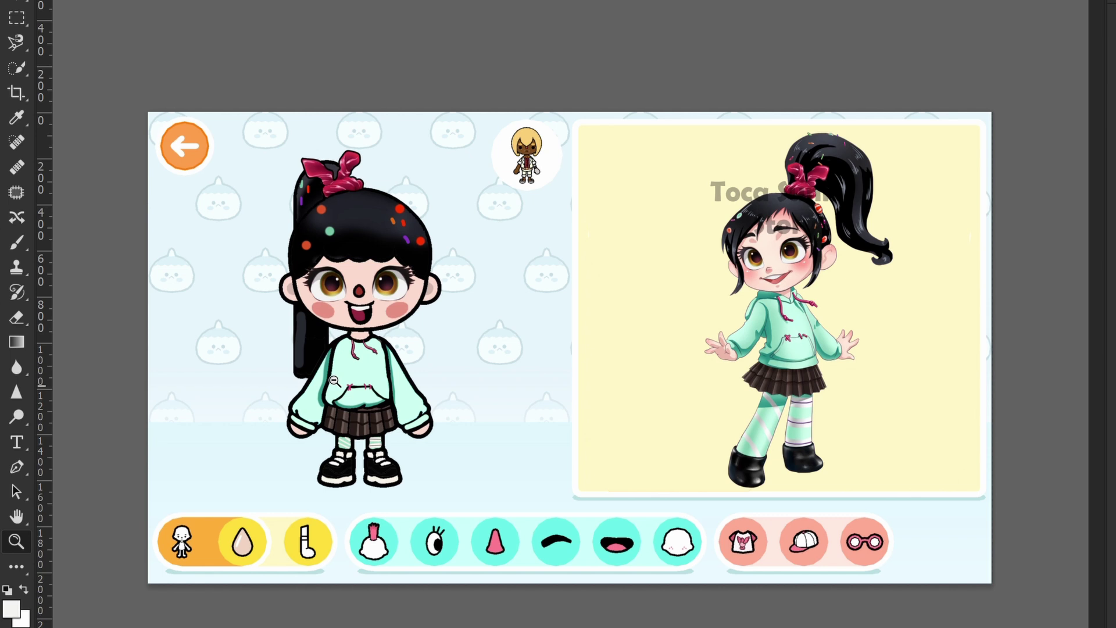
- Trim the upper edge and ends of the teeth with a black stroke
{"action": "scroll", "coordinate": [357, 303], "scroll_direction": "up", "scroll_amount": 6}
{"action": "key", "text": "b"}
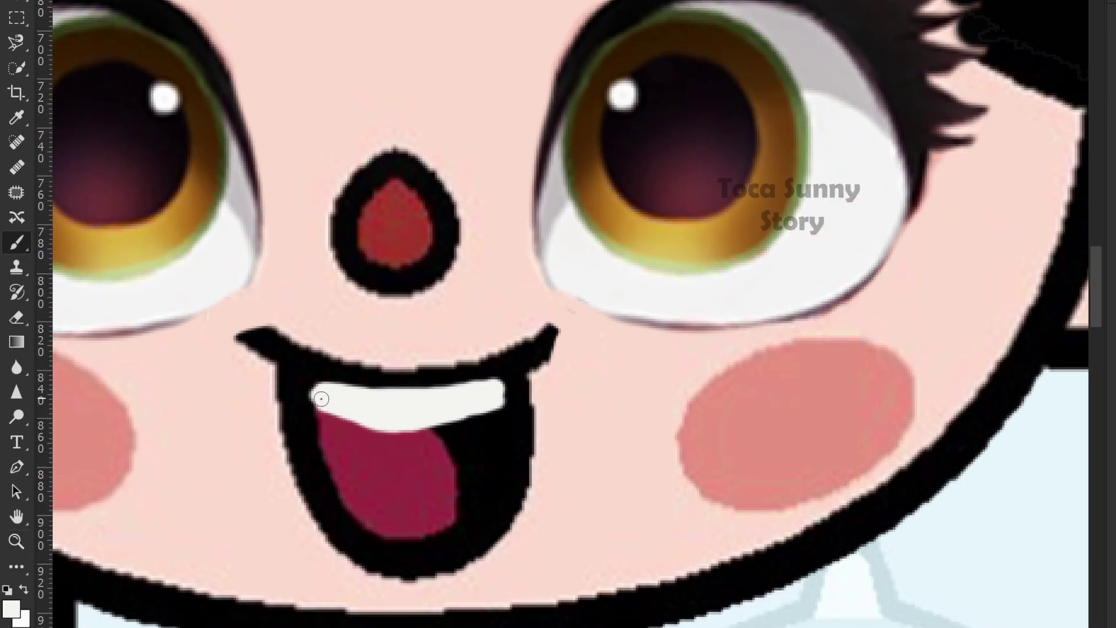
{"action": "key", "text": "d"}
{"action": "mouse_move", "coordinate": [505, 387]}
{"action": "left_mouse_down"}
{"action": "mouse_move", "coordinate": [363, 393]}
{"action": "mouse_move", "coordinate": [319, 377]}
{"action": "mouse_move", "coordinate": [309, 402]}
{"action": "left_mouse_up"}
{"action": "key", "text": "z"}
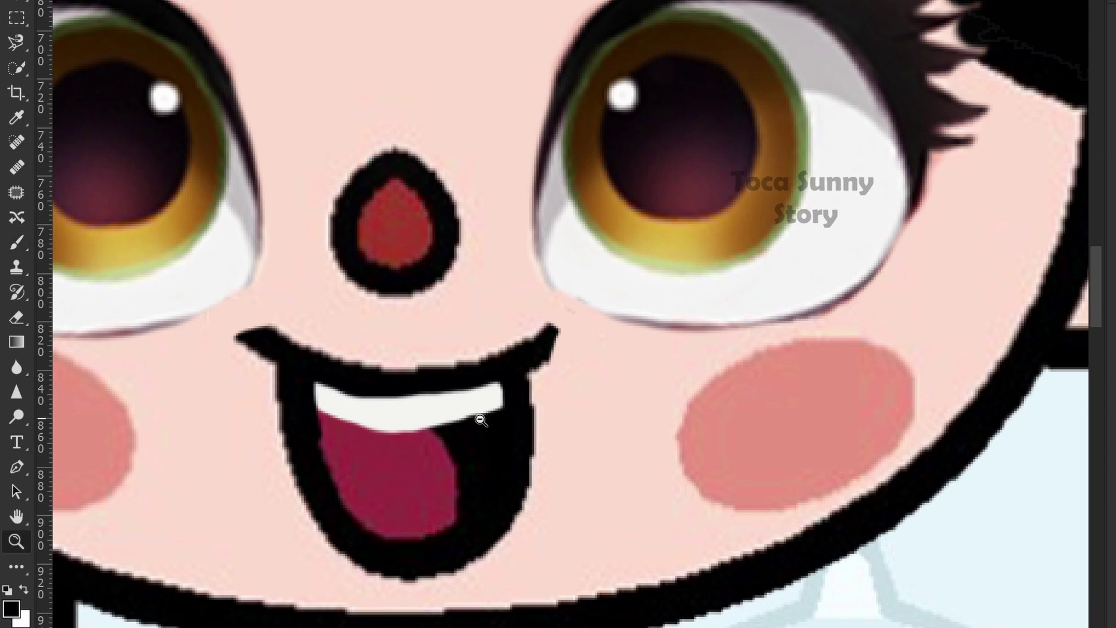
{"action": "scroll", "coordinate": [491, 438], "scroll_direction": "down", "scroll_amount": 5}
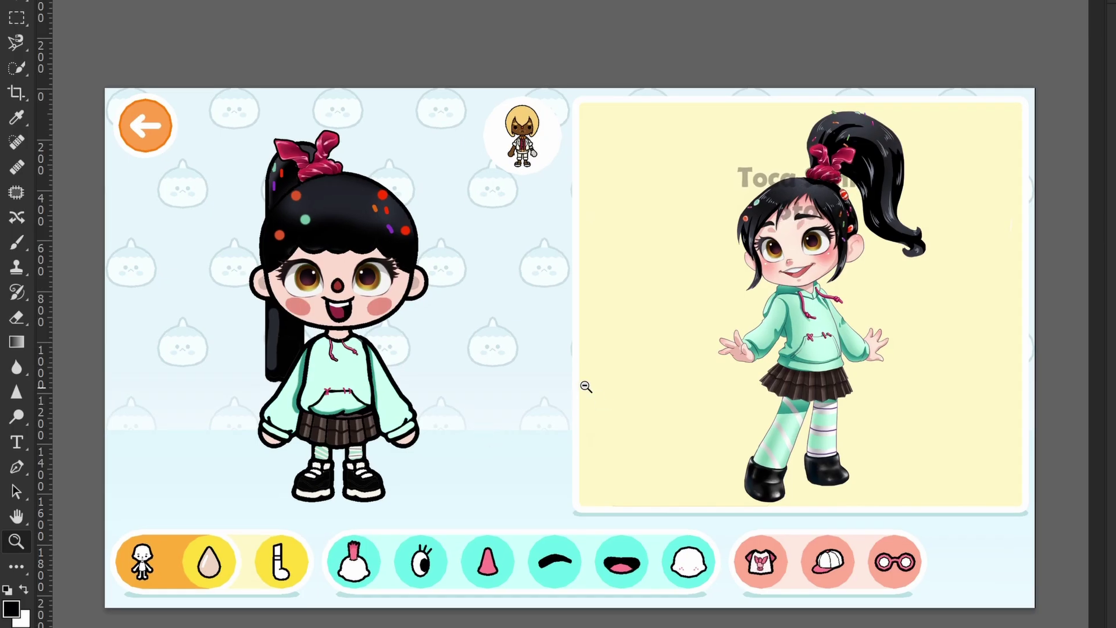
- Shift the reference girl to the right within the yellow panel and move the finished character in beside her
{"action": "key", "text": "v"}
{"action": "left_click_drag", "start_coordinate": [356, 410], "coordinate": [656, 394]}
{"action": "key", "text": "ctrl+z"}
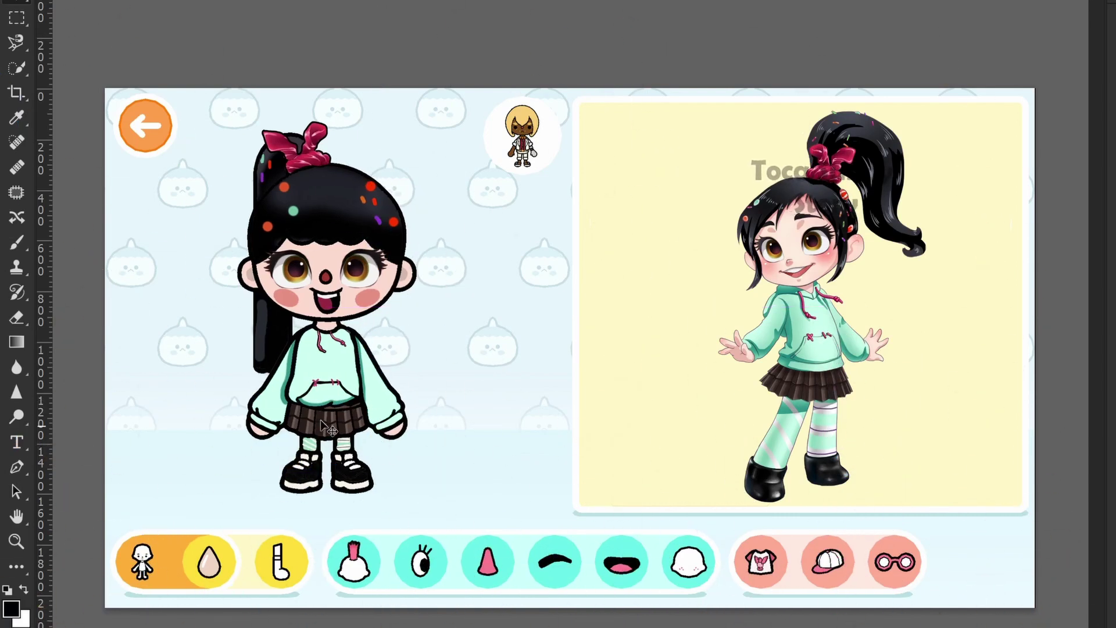
{"action": "left_click_drag", "start_coordinate": [809, 356], "coordinate": [886, 347]}
{"action": "left_click_drag", "start_coordinate": [324, 383], "coordinate": [692, 382]}
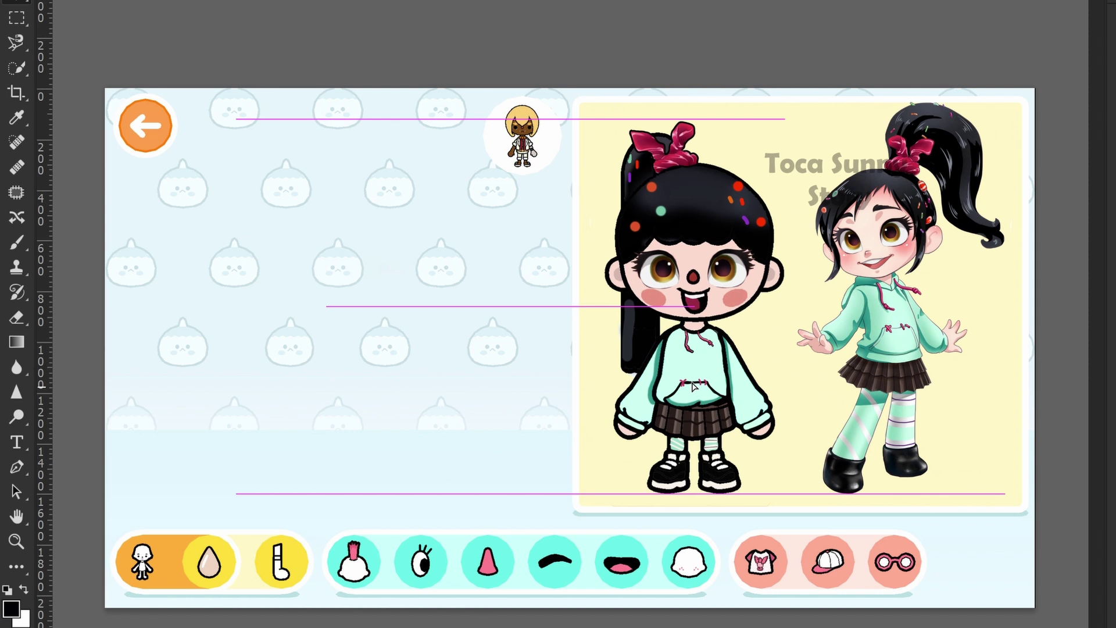